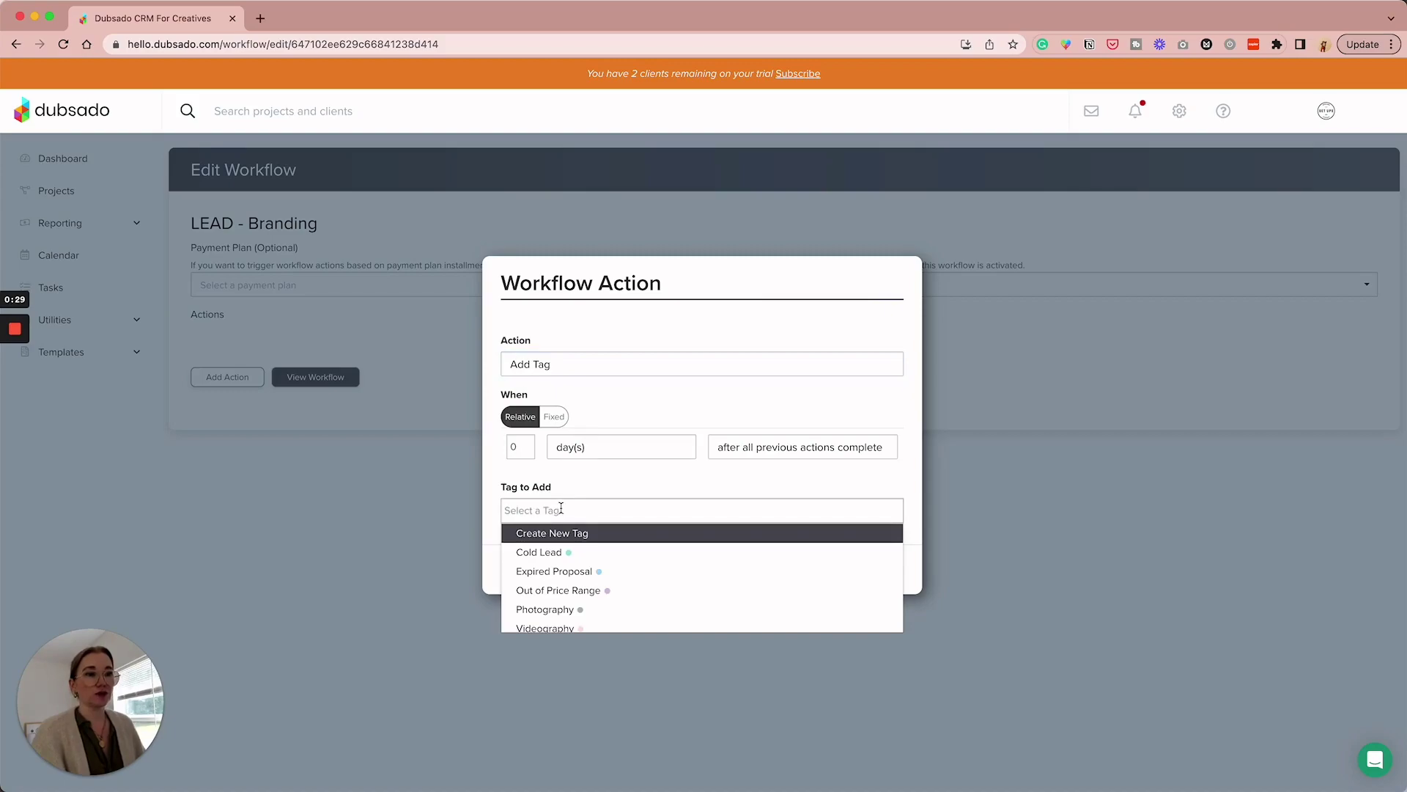
- Create a new tag named "Branding" for the Add Tag action and apply the action to the workflow
type("B")
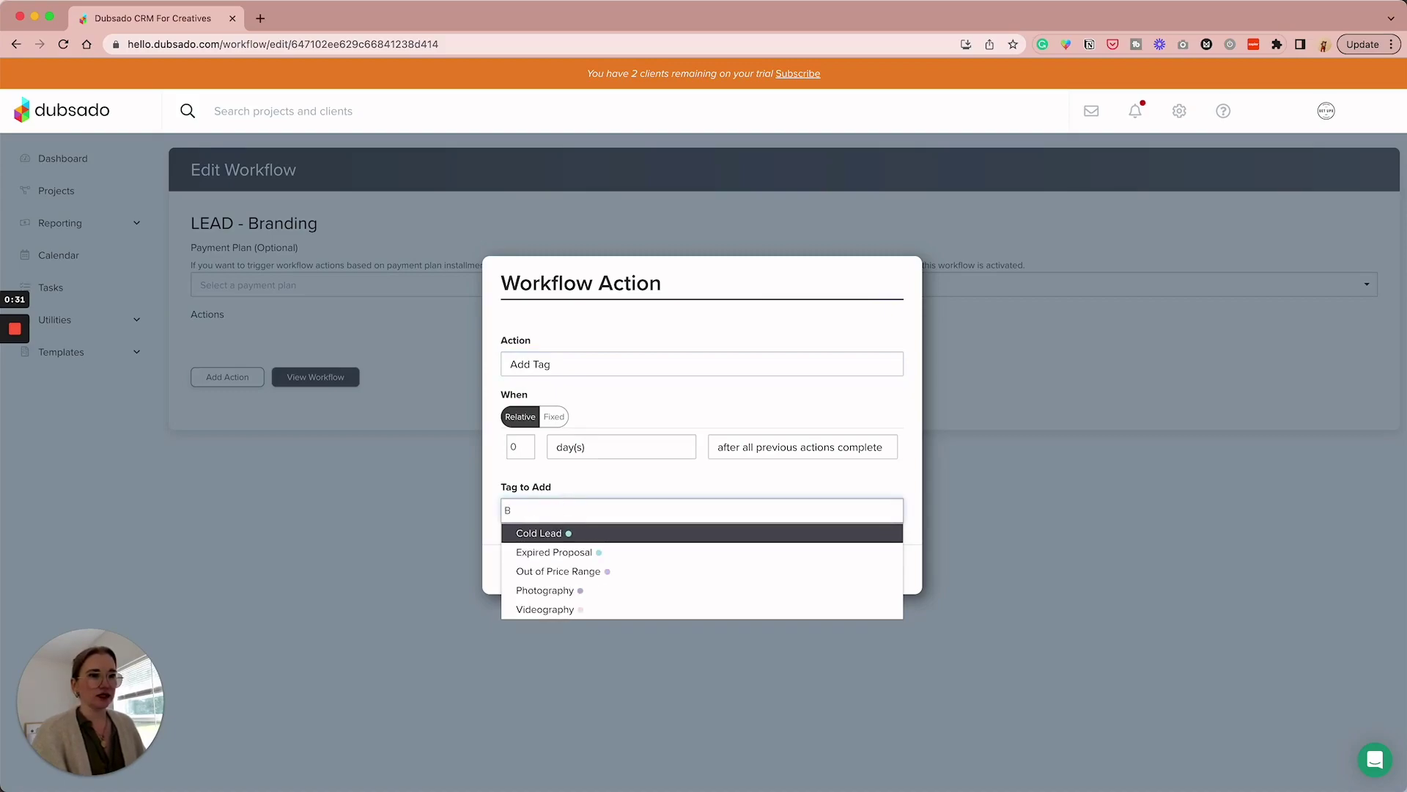
key("BackSpace")
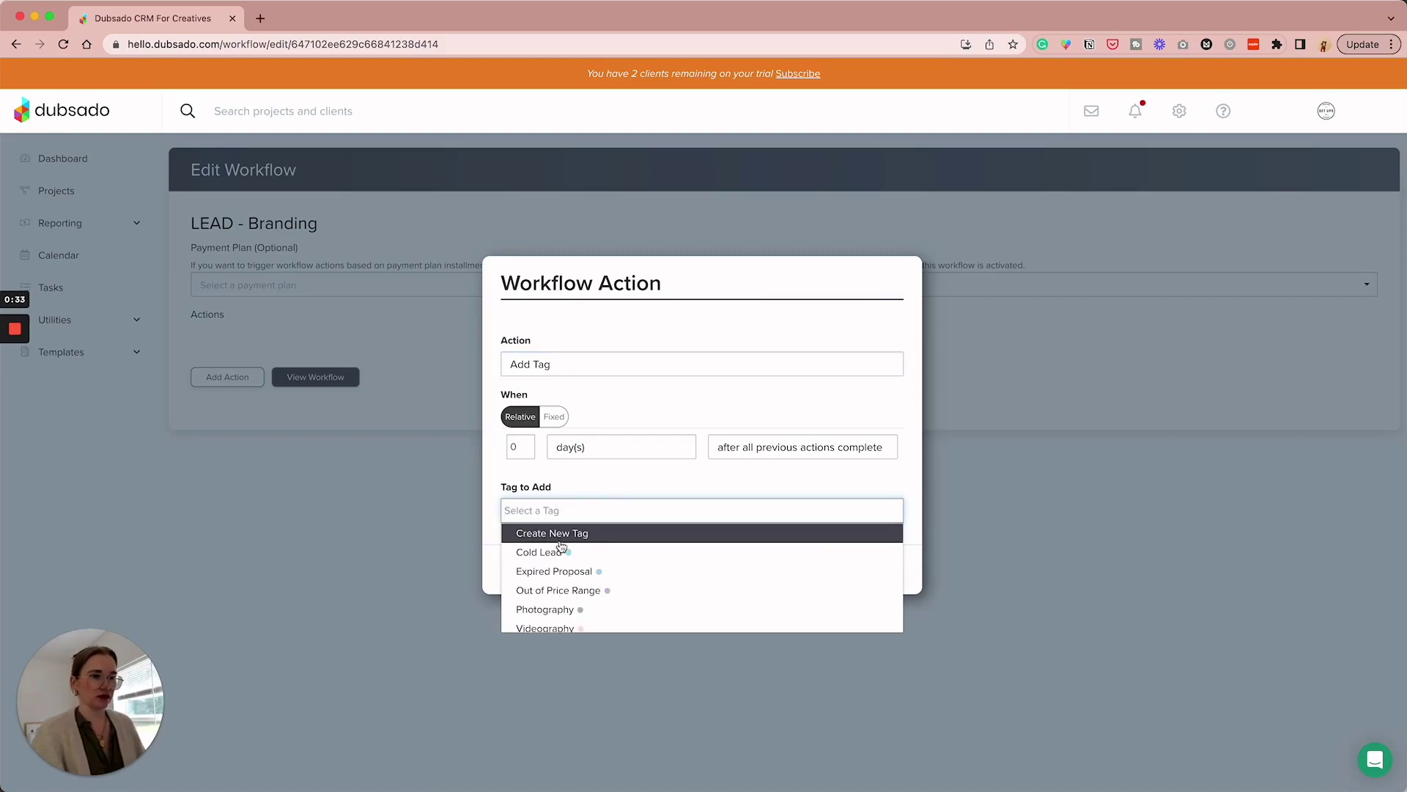
left_click(560, 535)
left_click(551, 491)
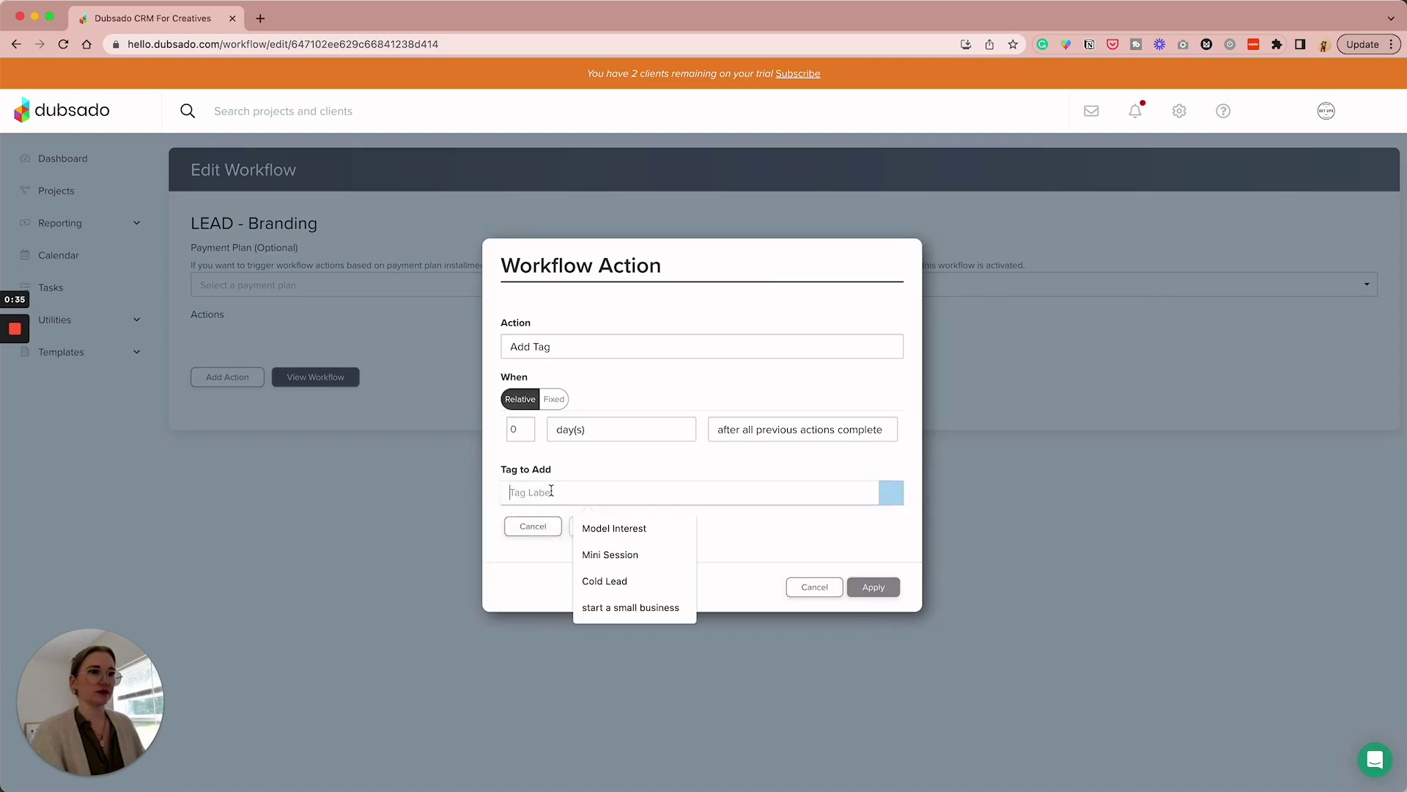
type("Branding")
left_click(623, 527)
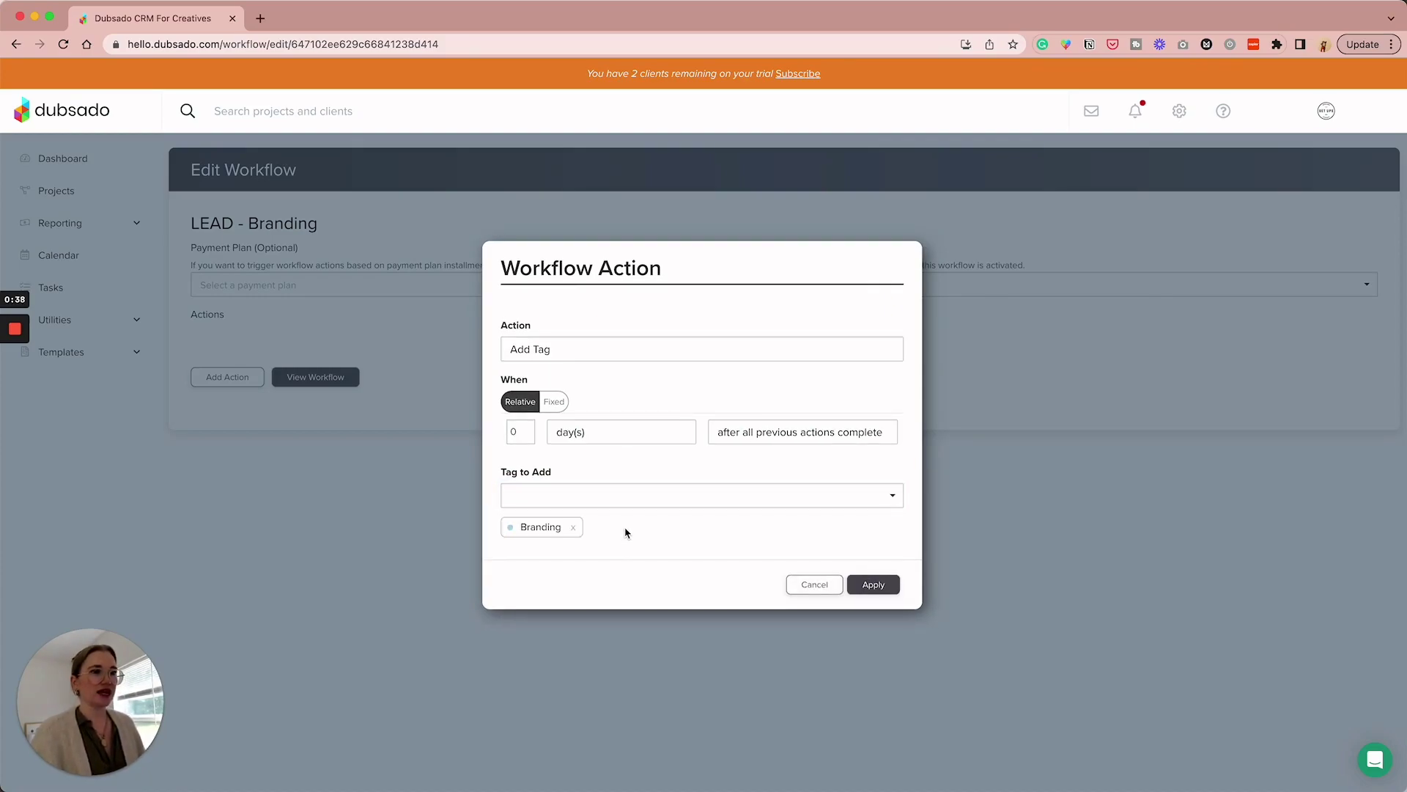
left_click(874, 584)
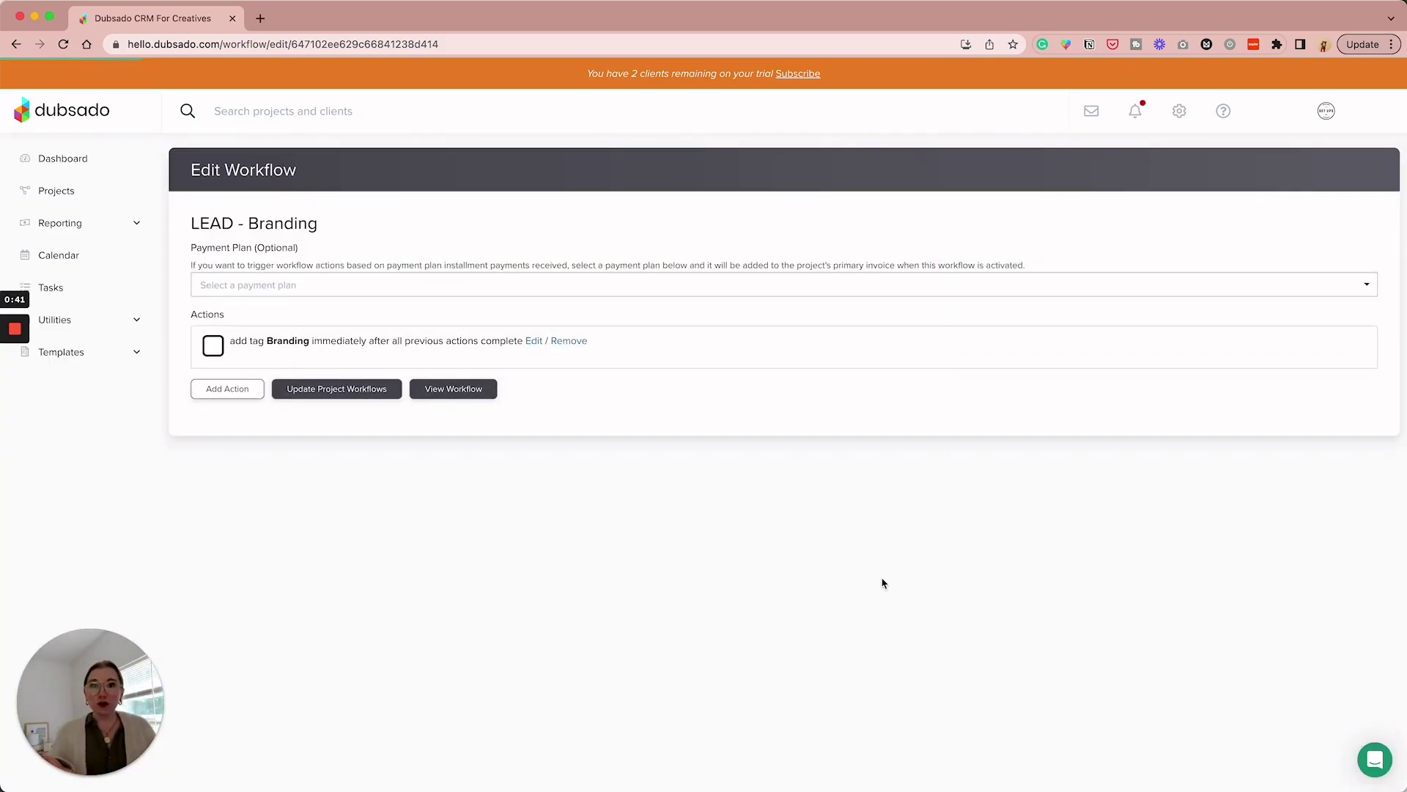
- Add a Send Appointment Scheduler action to the workflow using the "Discovery Call with Brandname" scheduler template
left_click(232, 388)
left_click(635, 385)
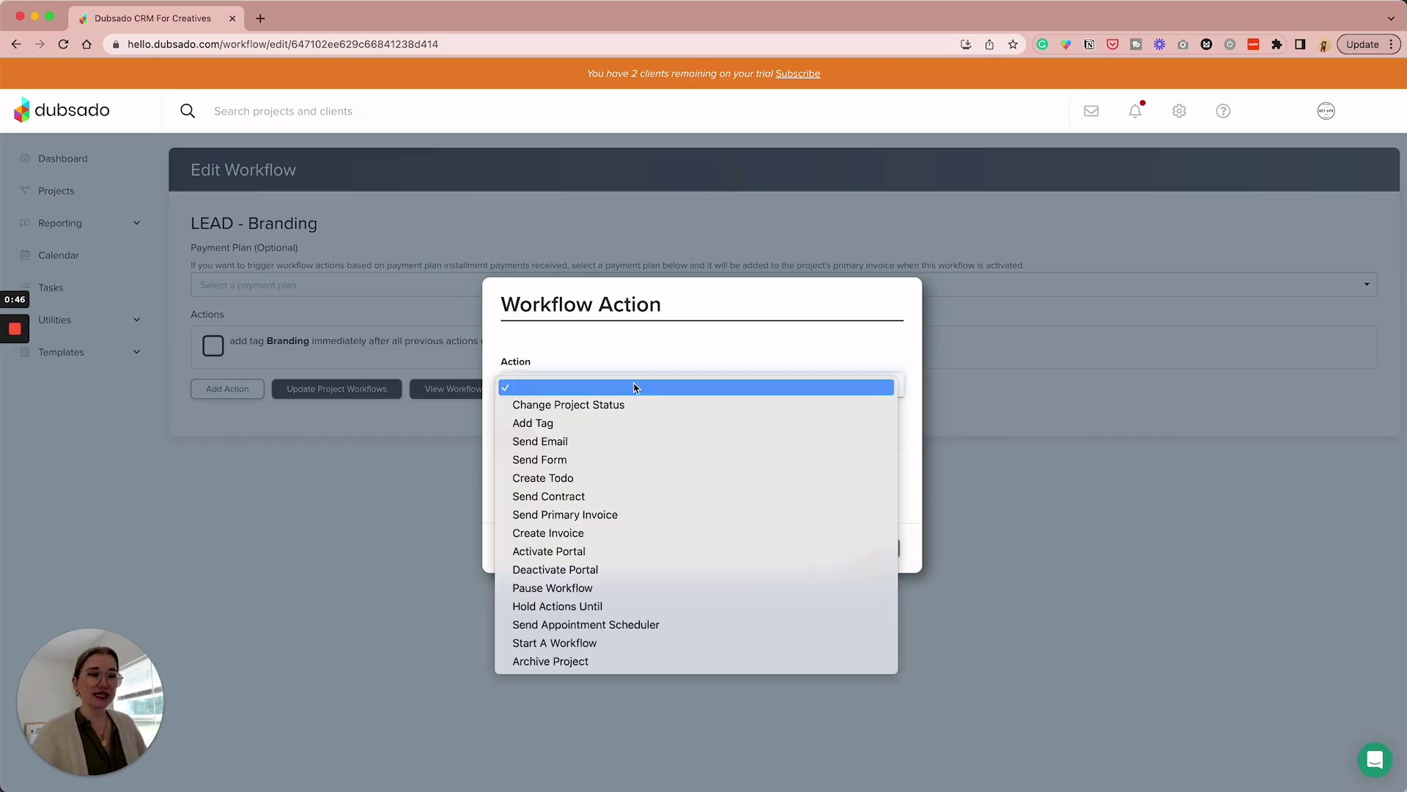
left_click(631, 625)
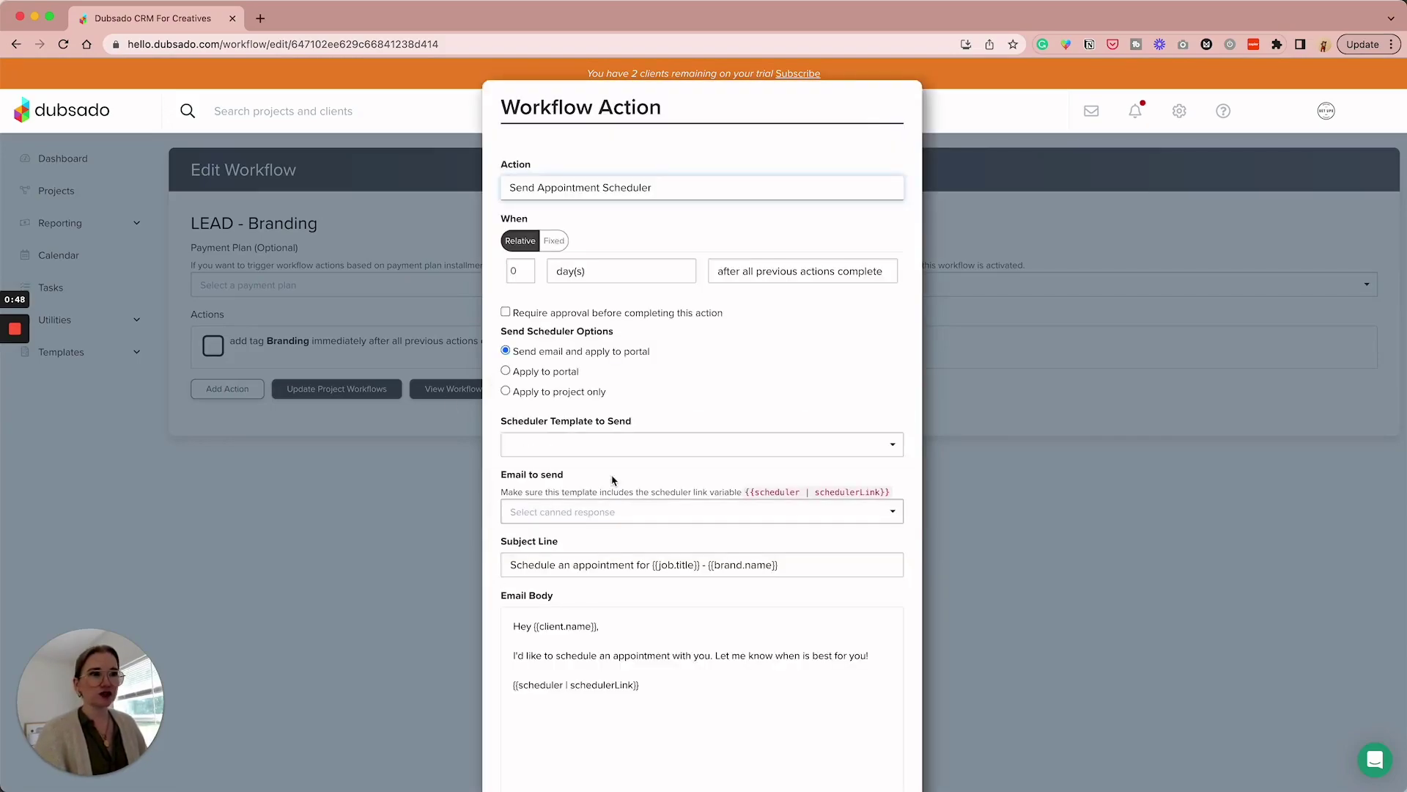
left_click(605, 447)
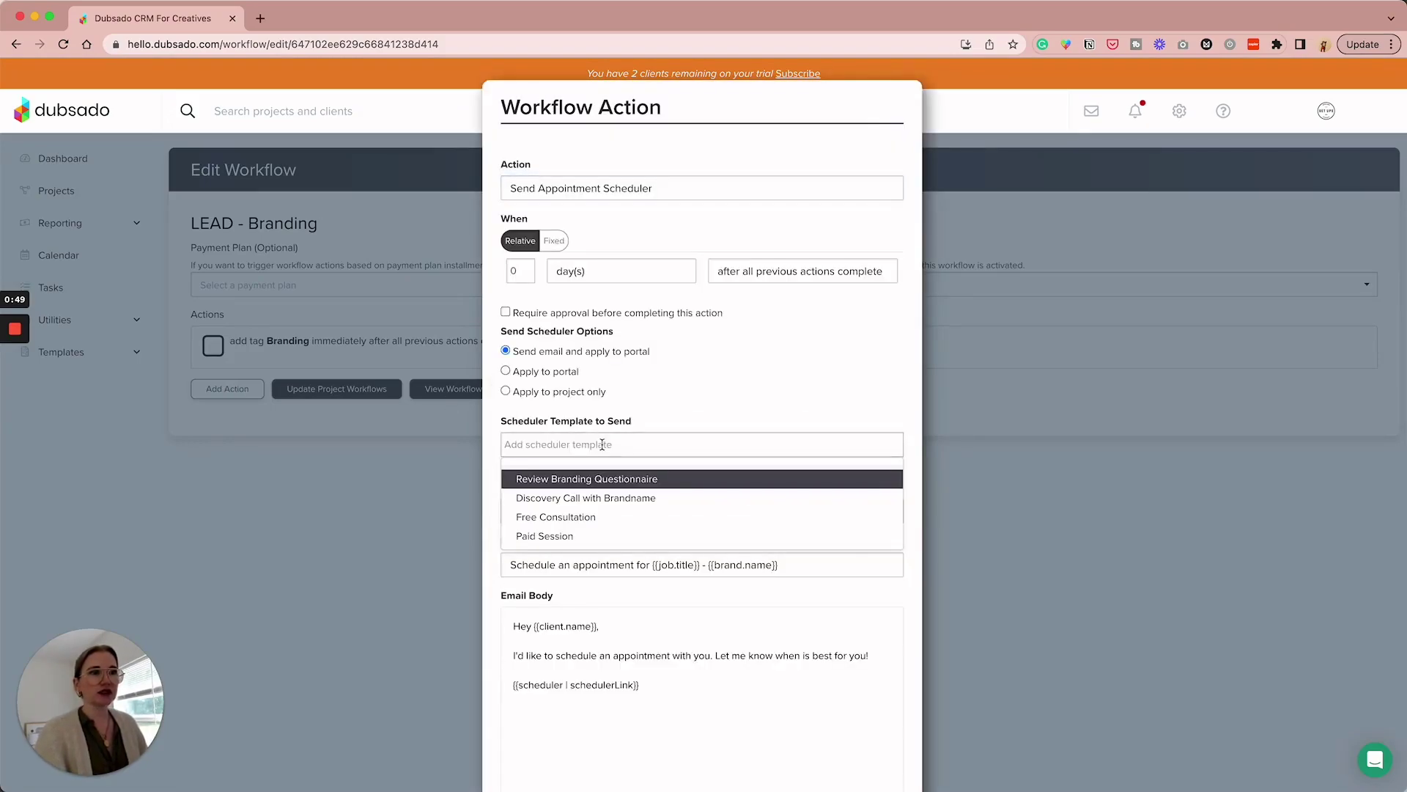
left_click(612, 500)
scroll(722, 462, "down", 3)
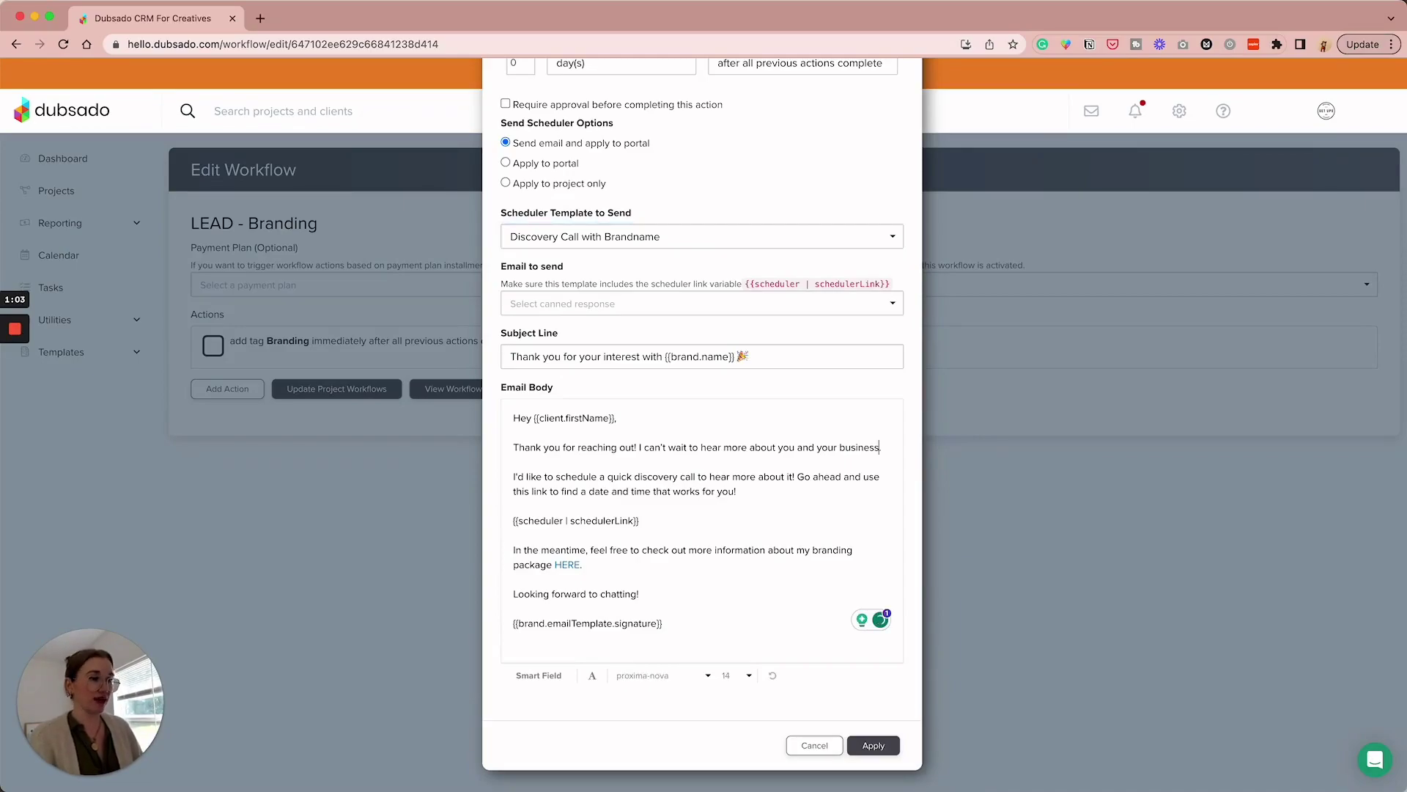
- Extend the email's opening sentence after "business" with "and what all you're looking for with your new branding." and apply the scheduler action
type("and what all you're")
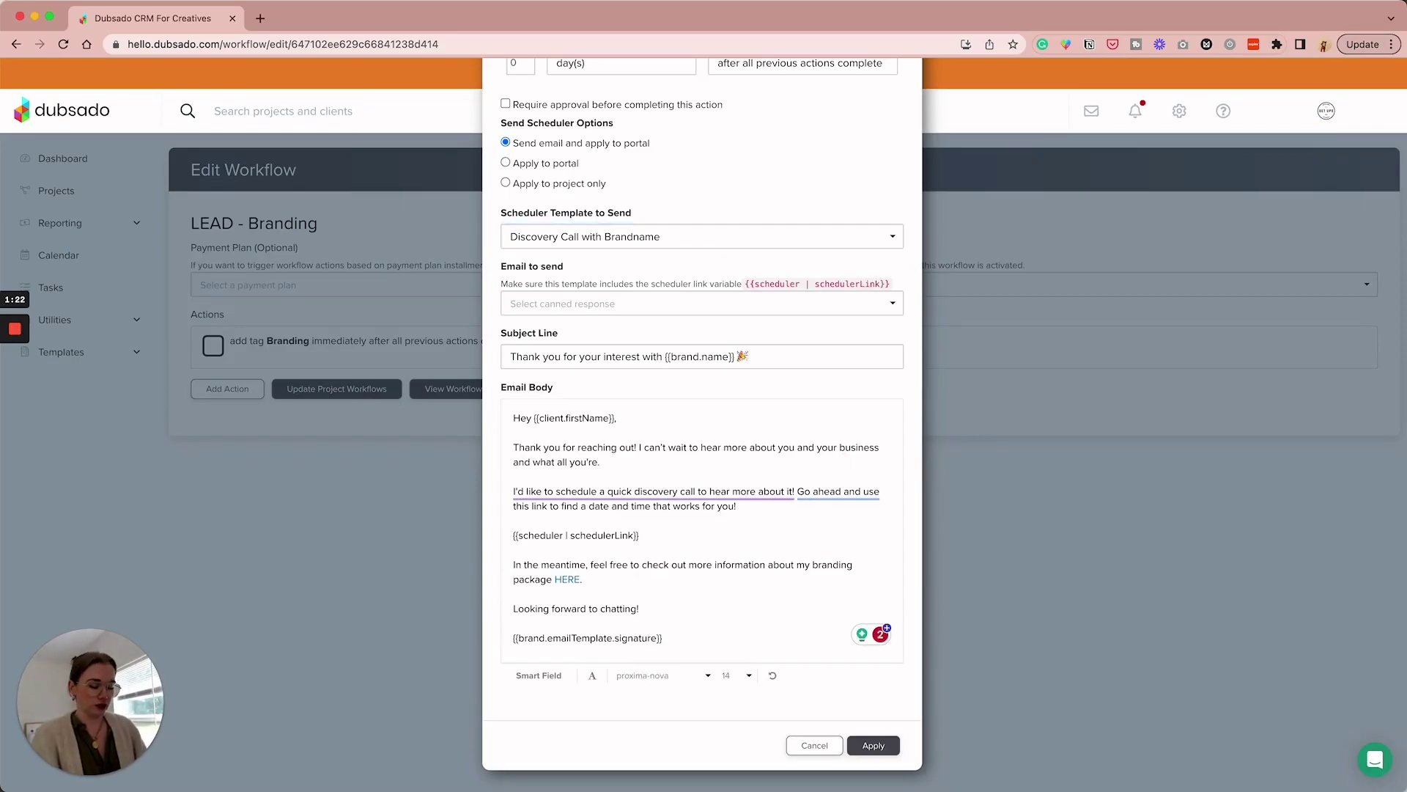
type(" looking for")
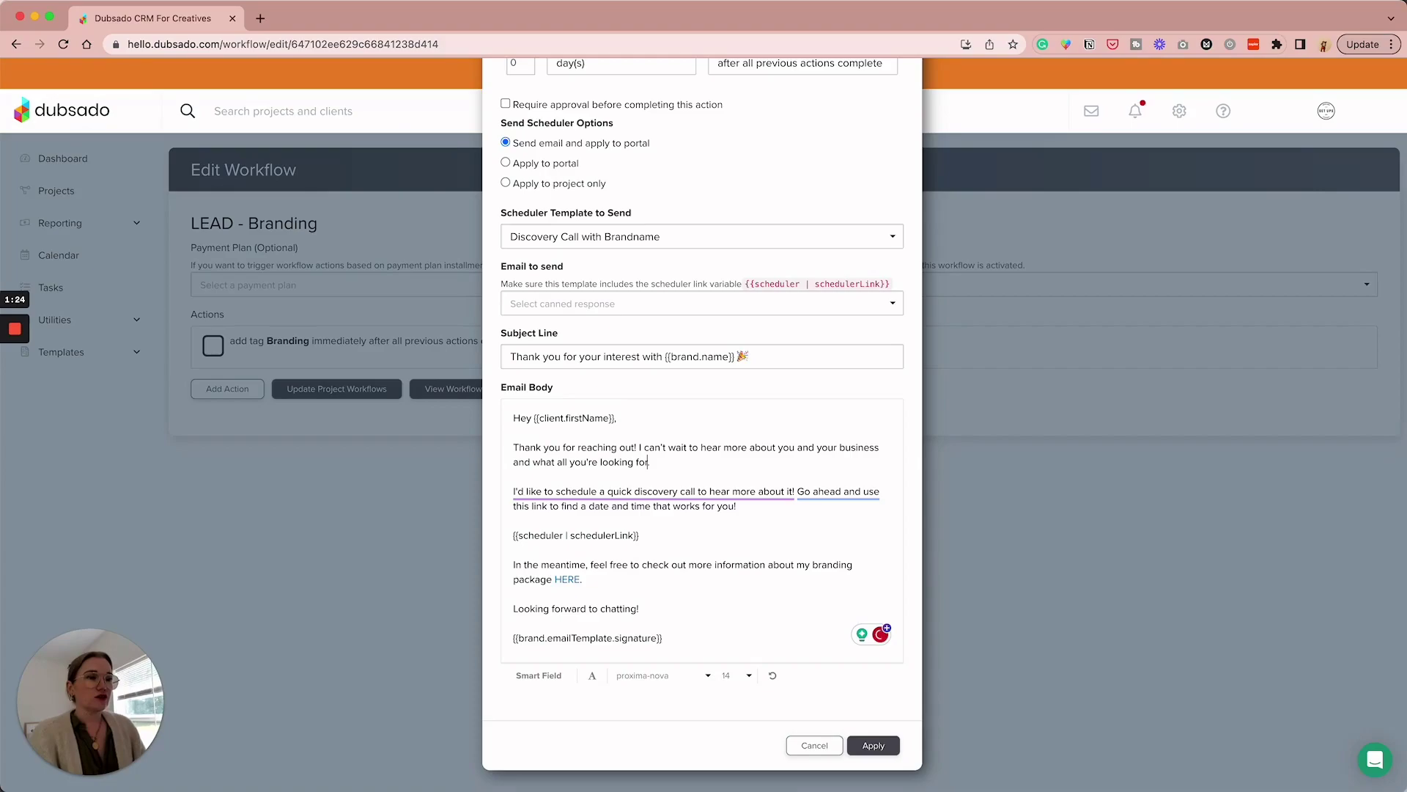
type(" with your new branding.")
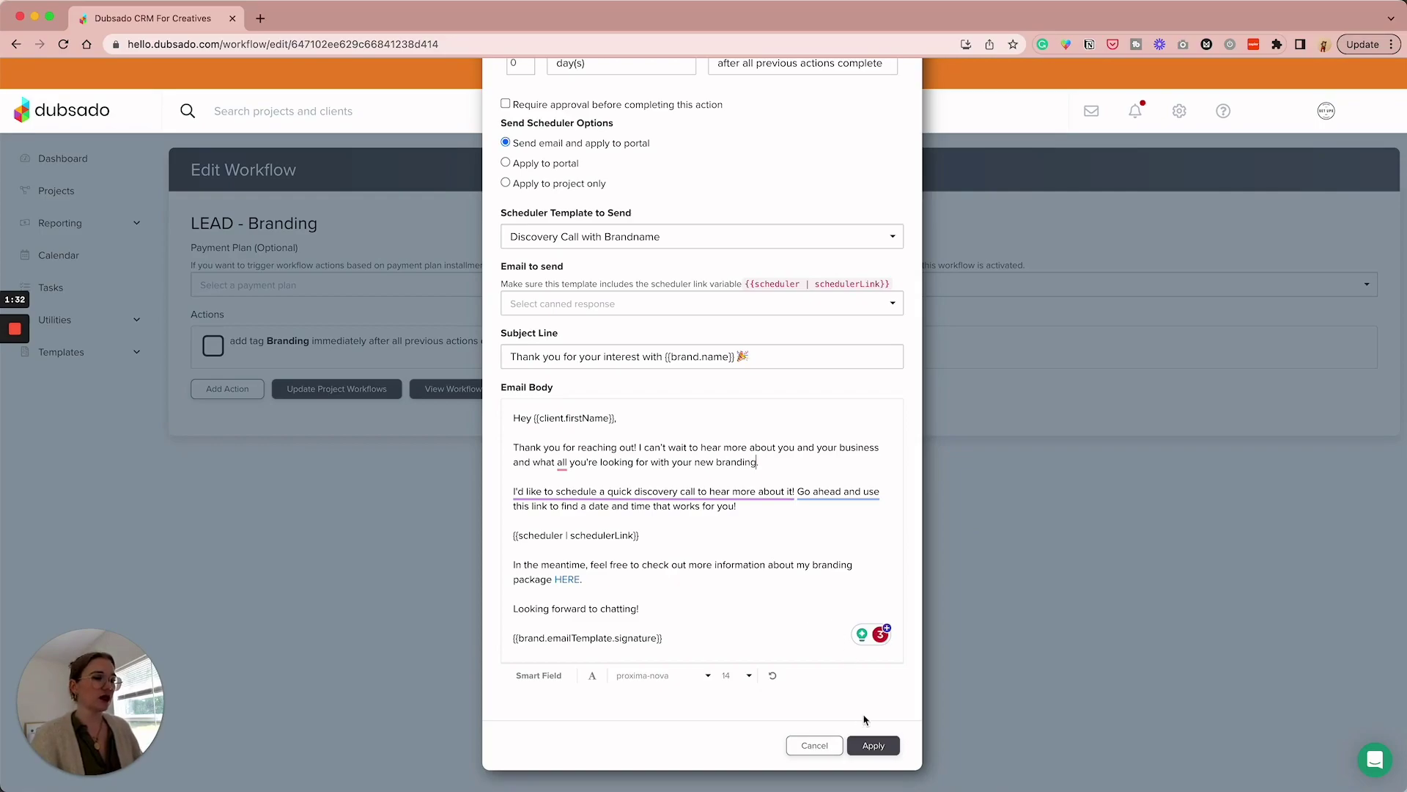
left_click(873, 746)
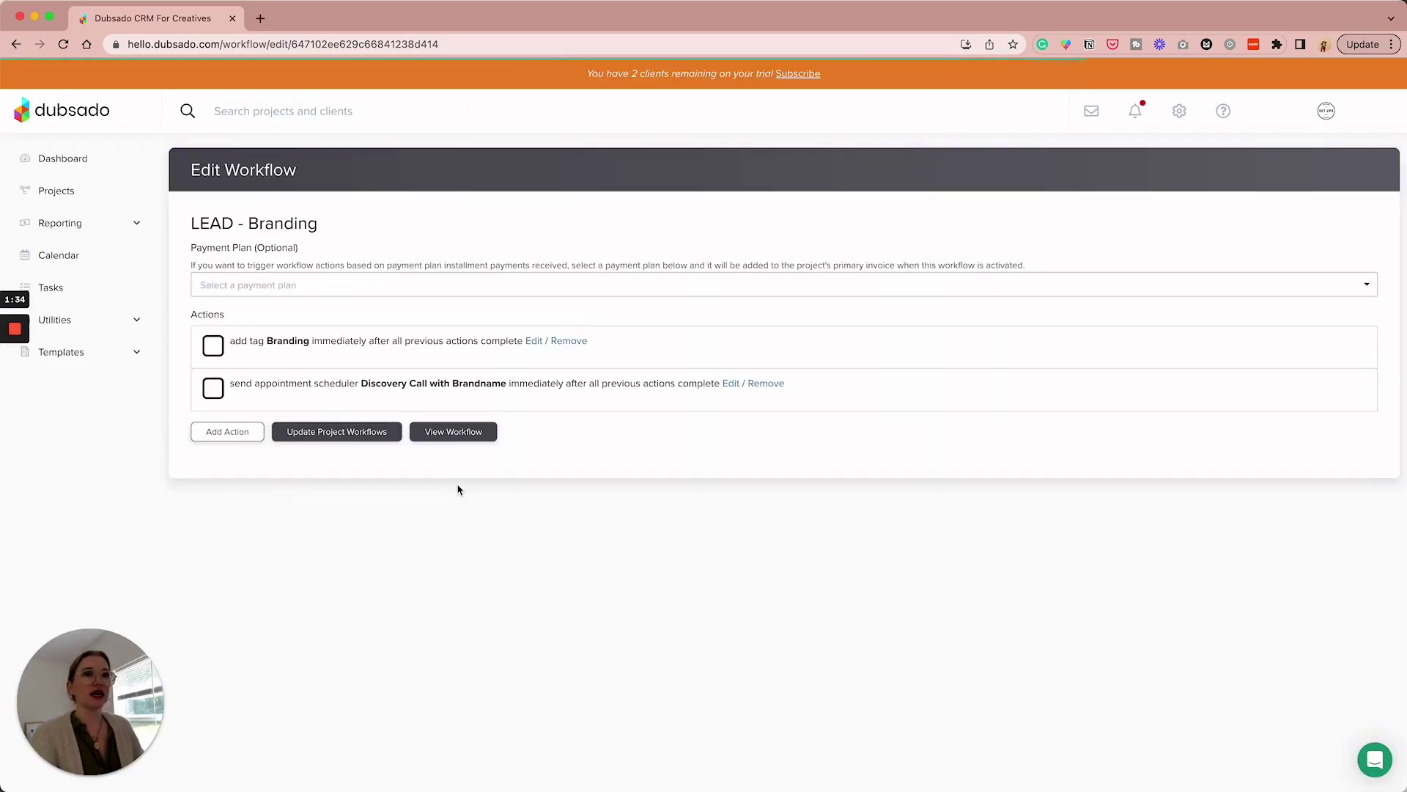
- Start a Change Project Status action triggered after an appointment is scheduled, watching the "Discovery Call with Brandname" scheduler
left_click(224, 431)
left_click(668, 383)
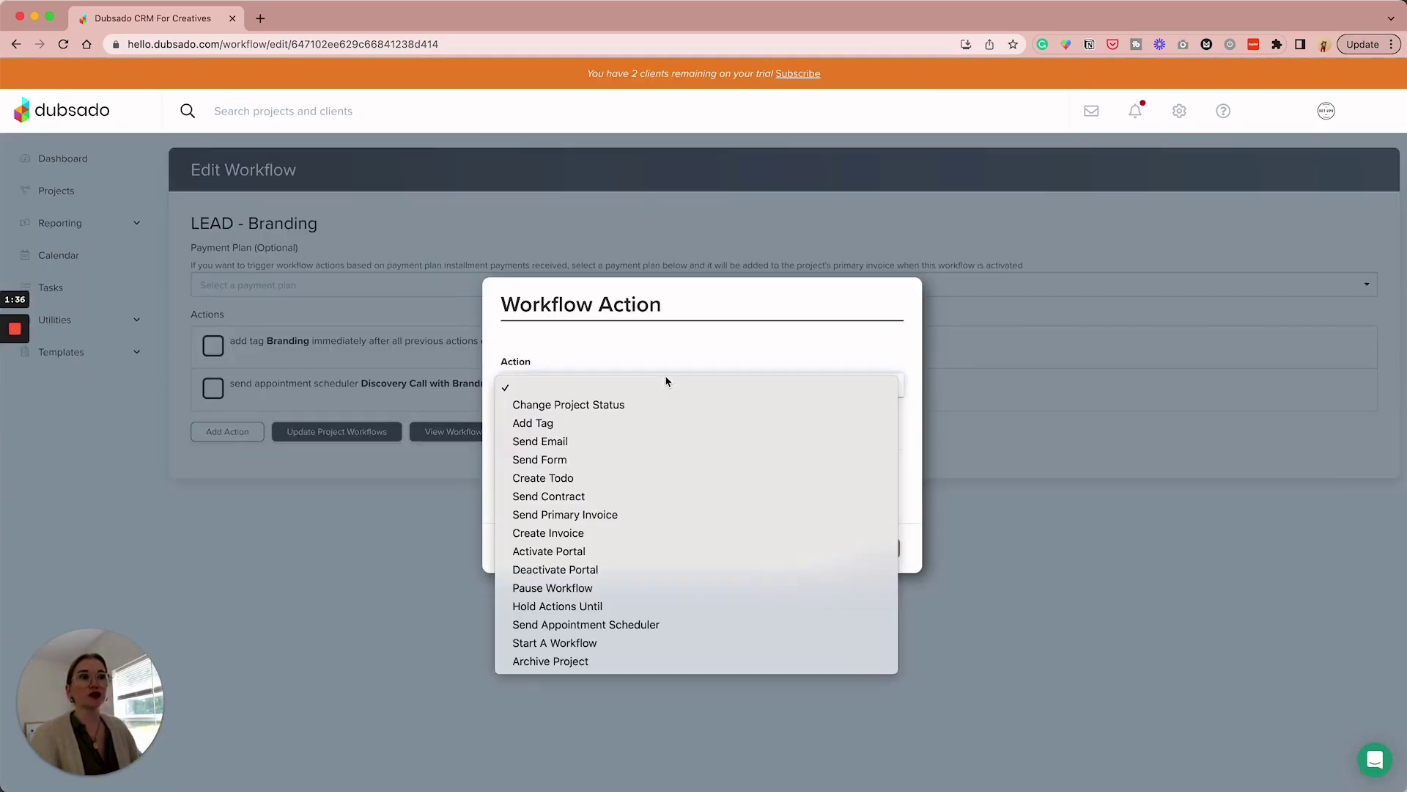
left_click(666, 404)
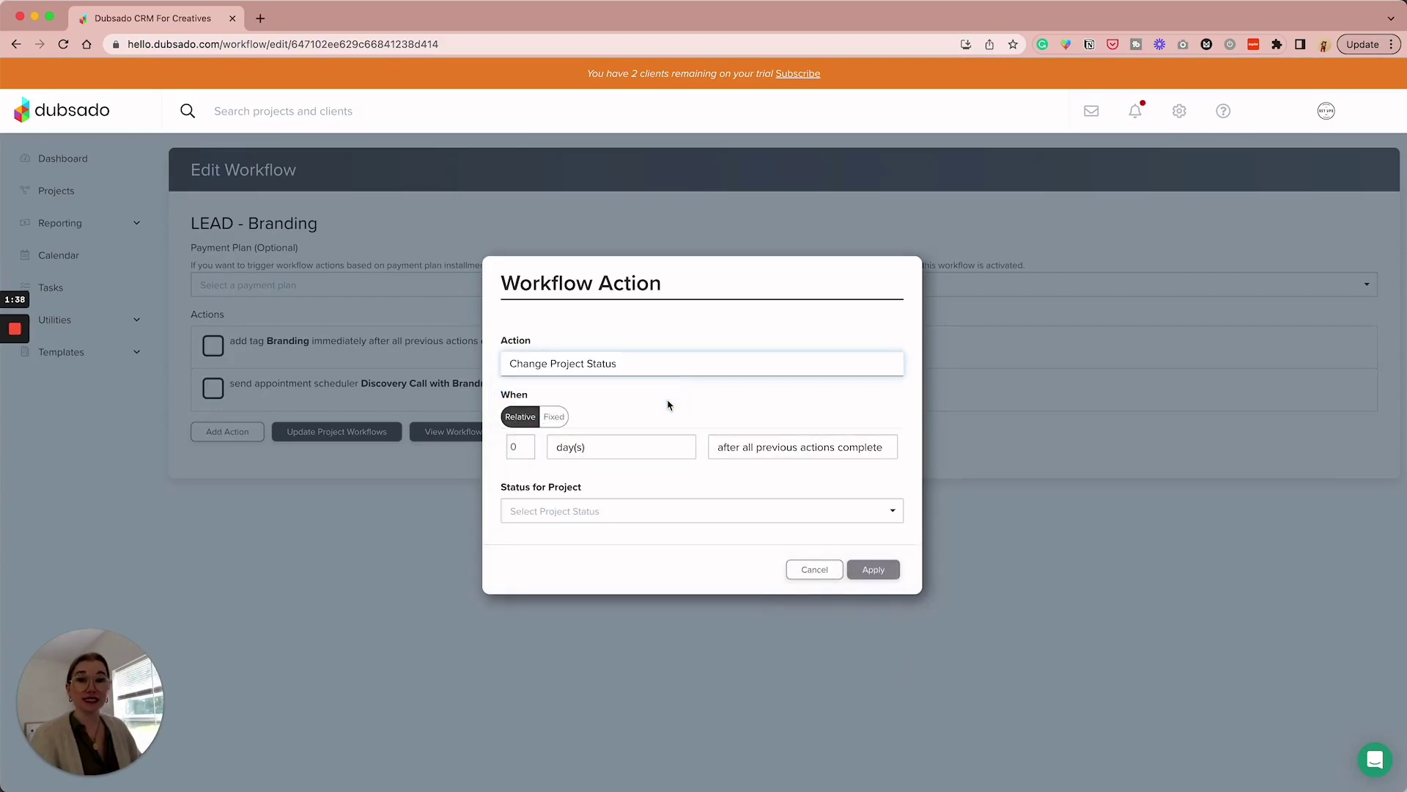
left_click(775, 449)
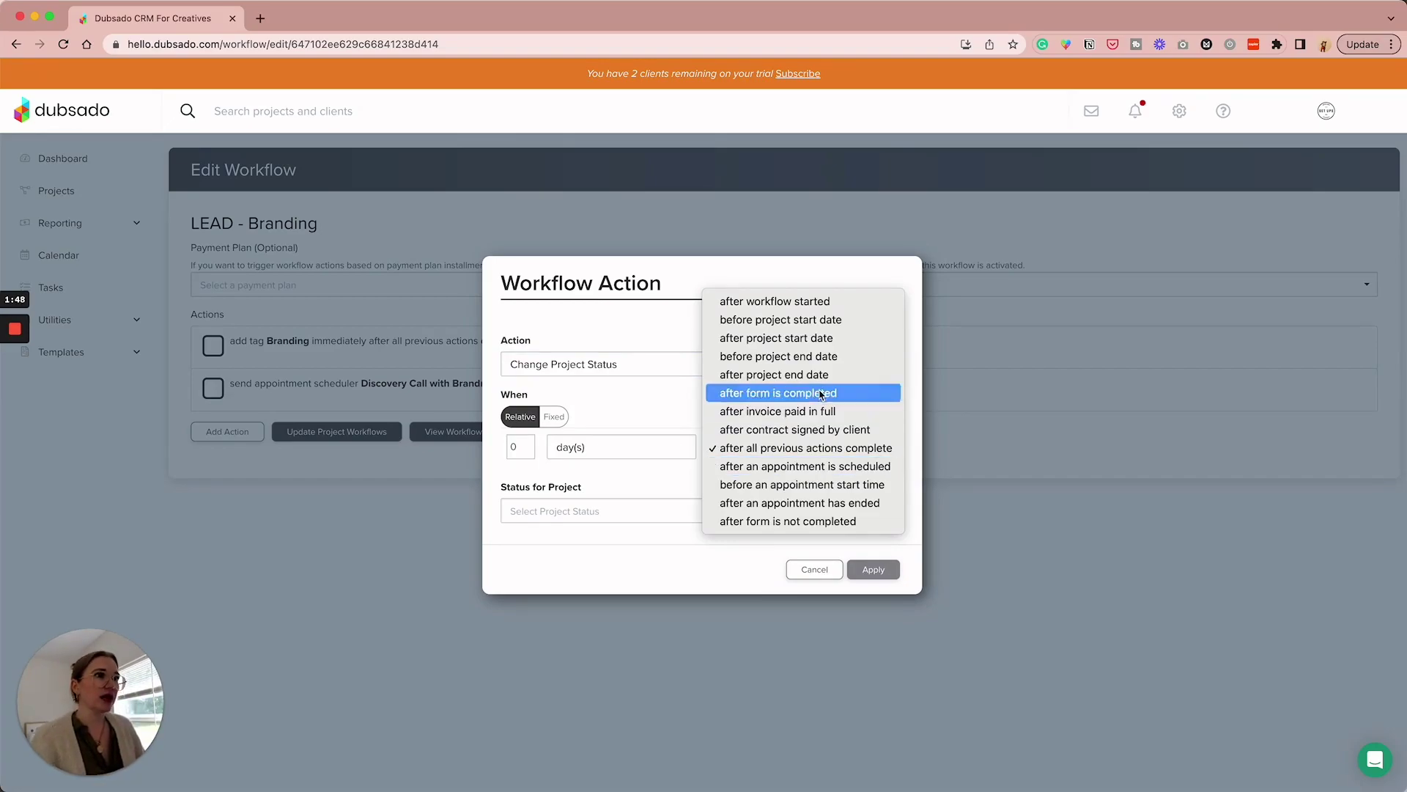
left_click(834, 469)
left_click(746, 493)
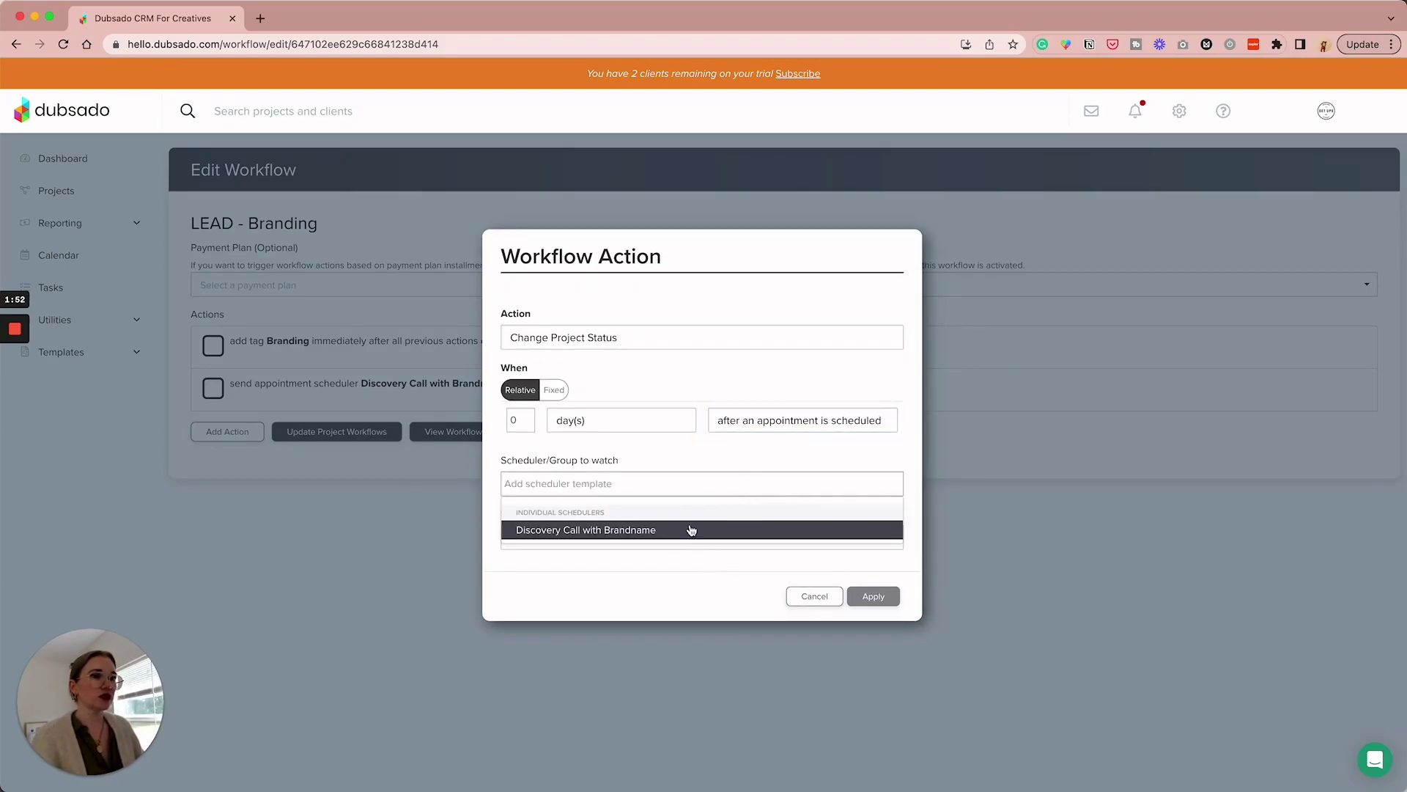
left_click(685, 532)
- Set the action's project status to the lead status "Call Booked" and apply it to the workflow
left_click(681, 533)
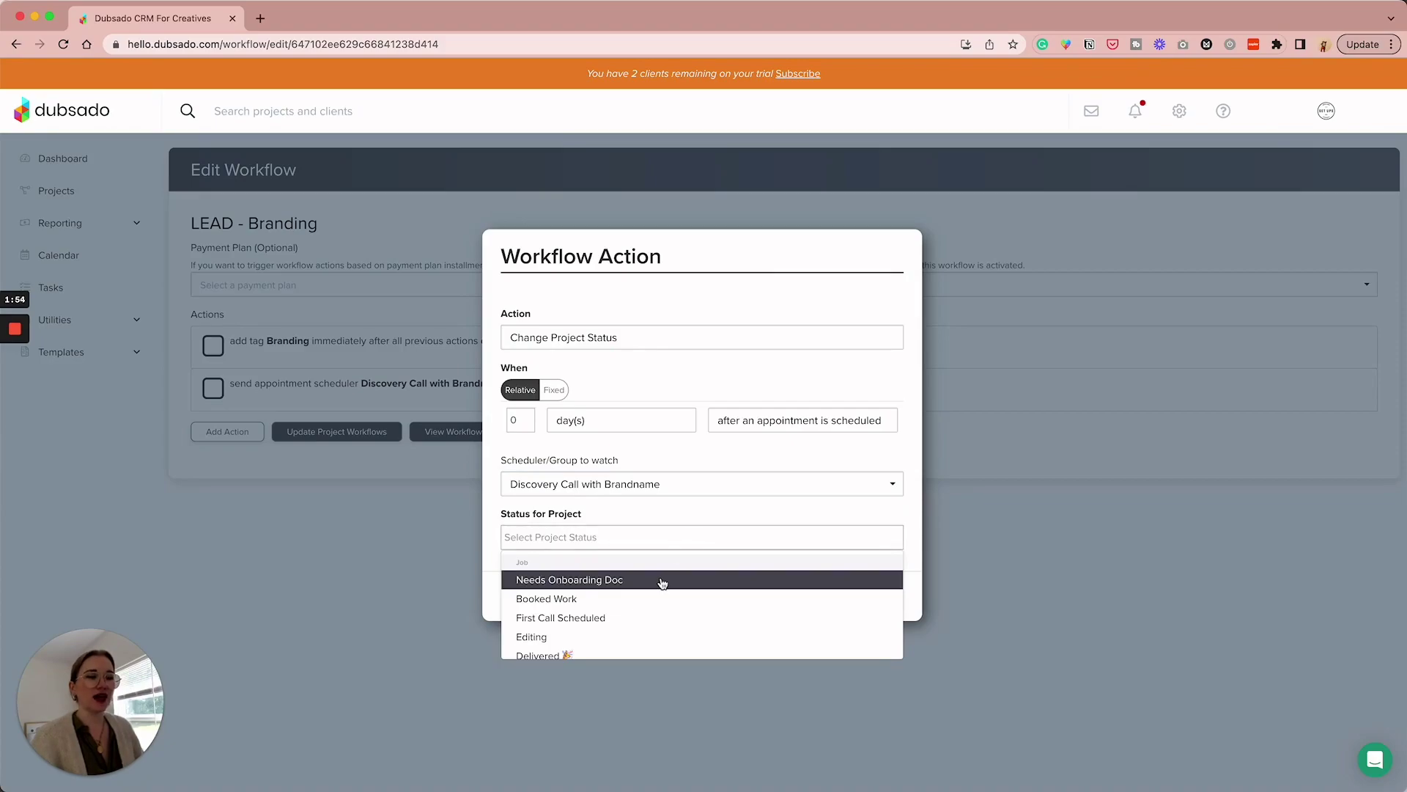
scroll(662, 582, "down", 5)
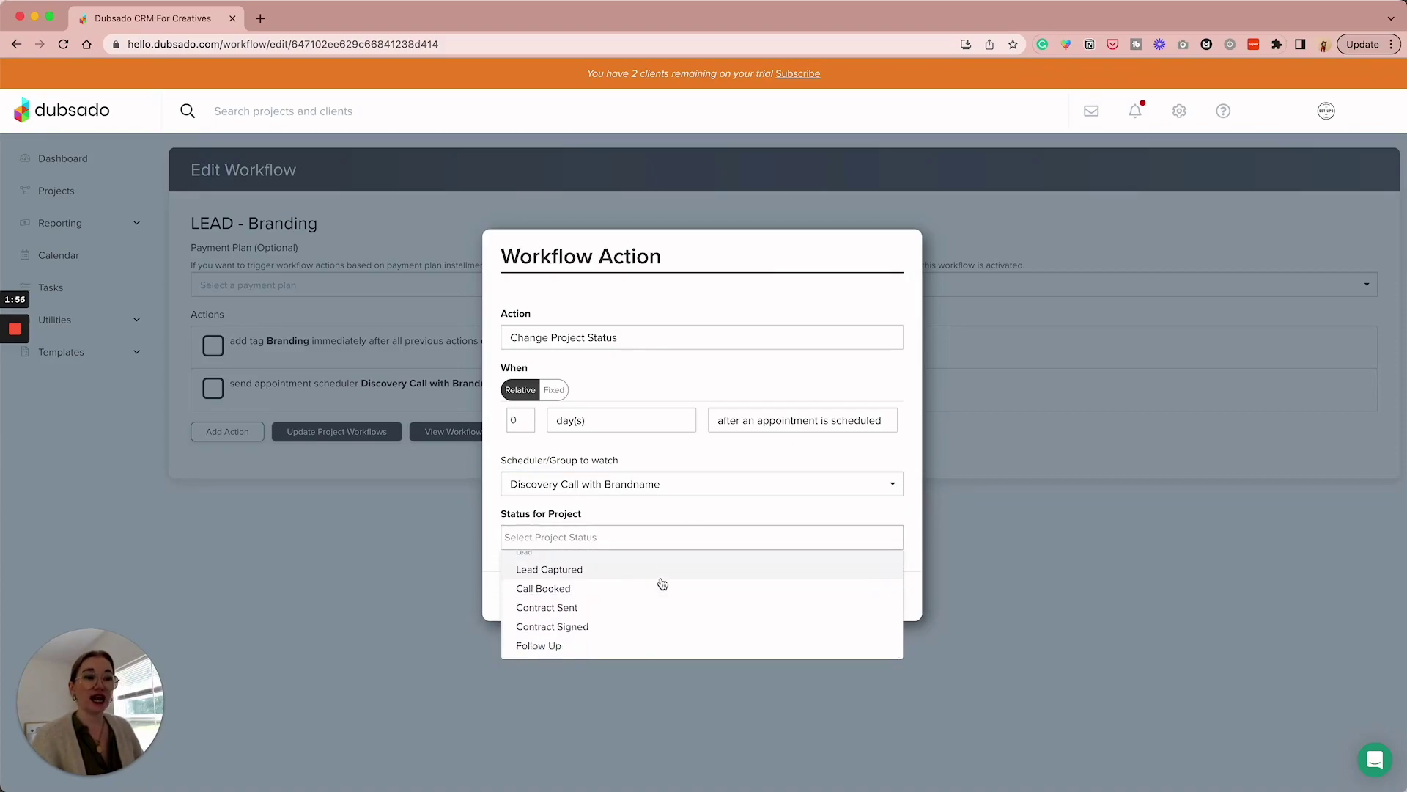
left_click(550, 590)
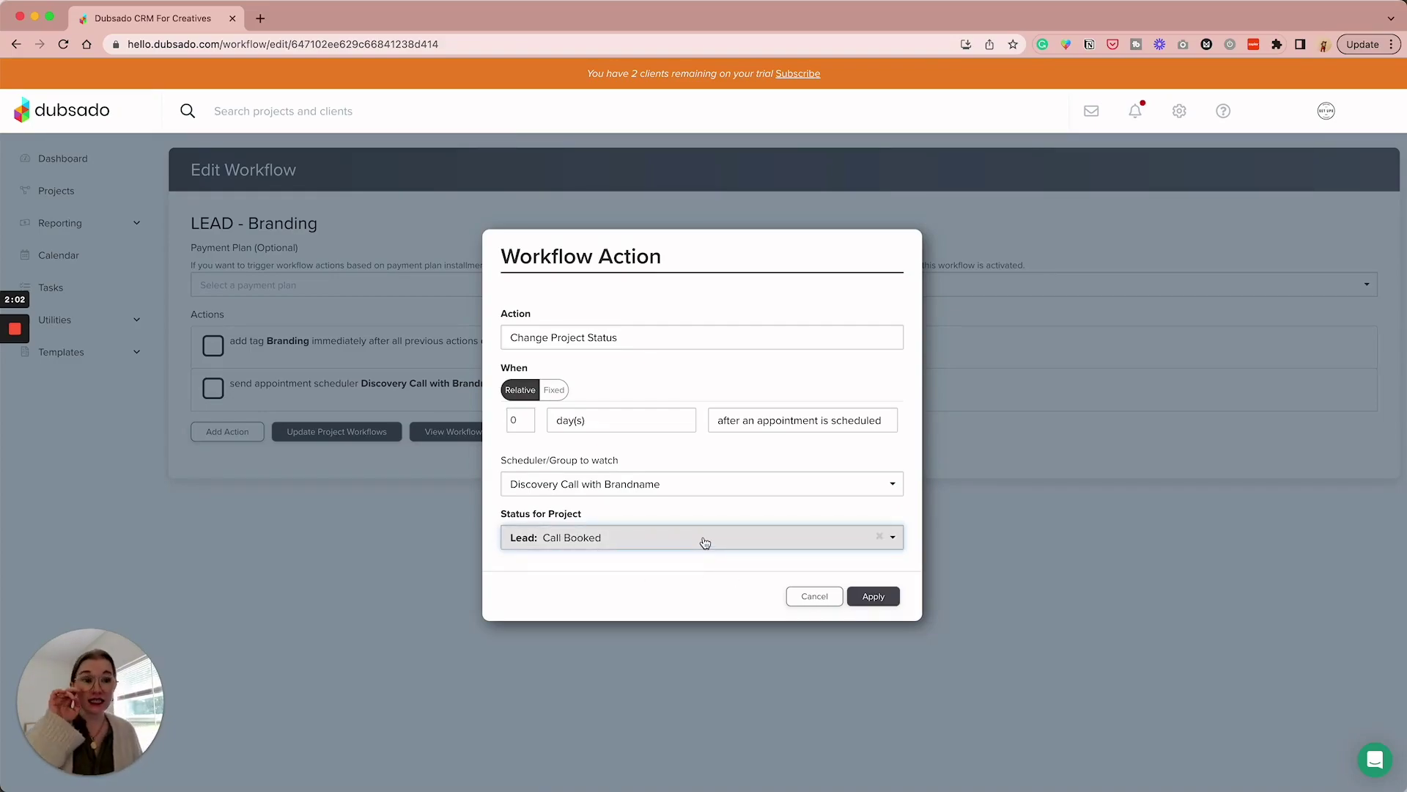
left_click(876, 596)
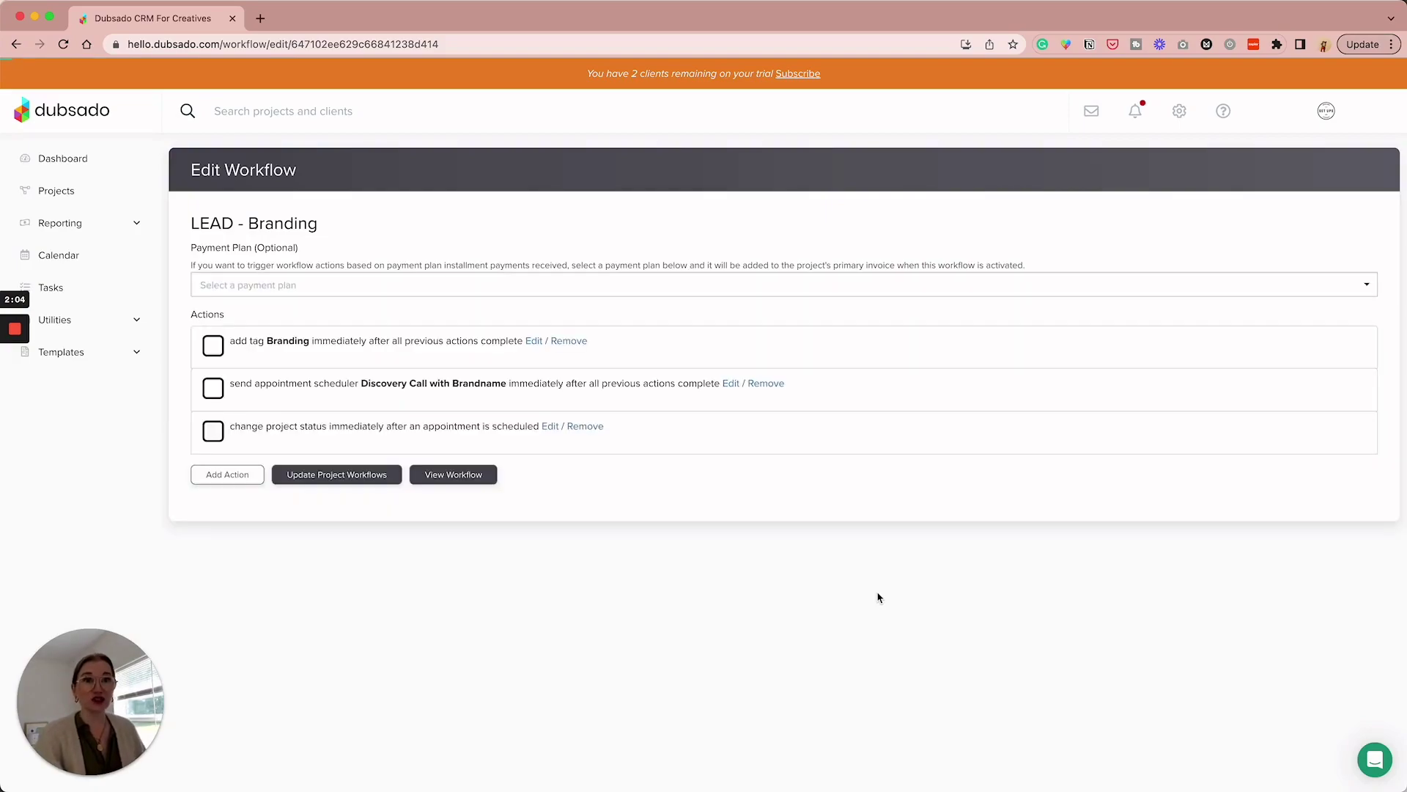
- Open the project status customization and view the form for adding a lead or job status without saving one
left_click(81, 193)
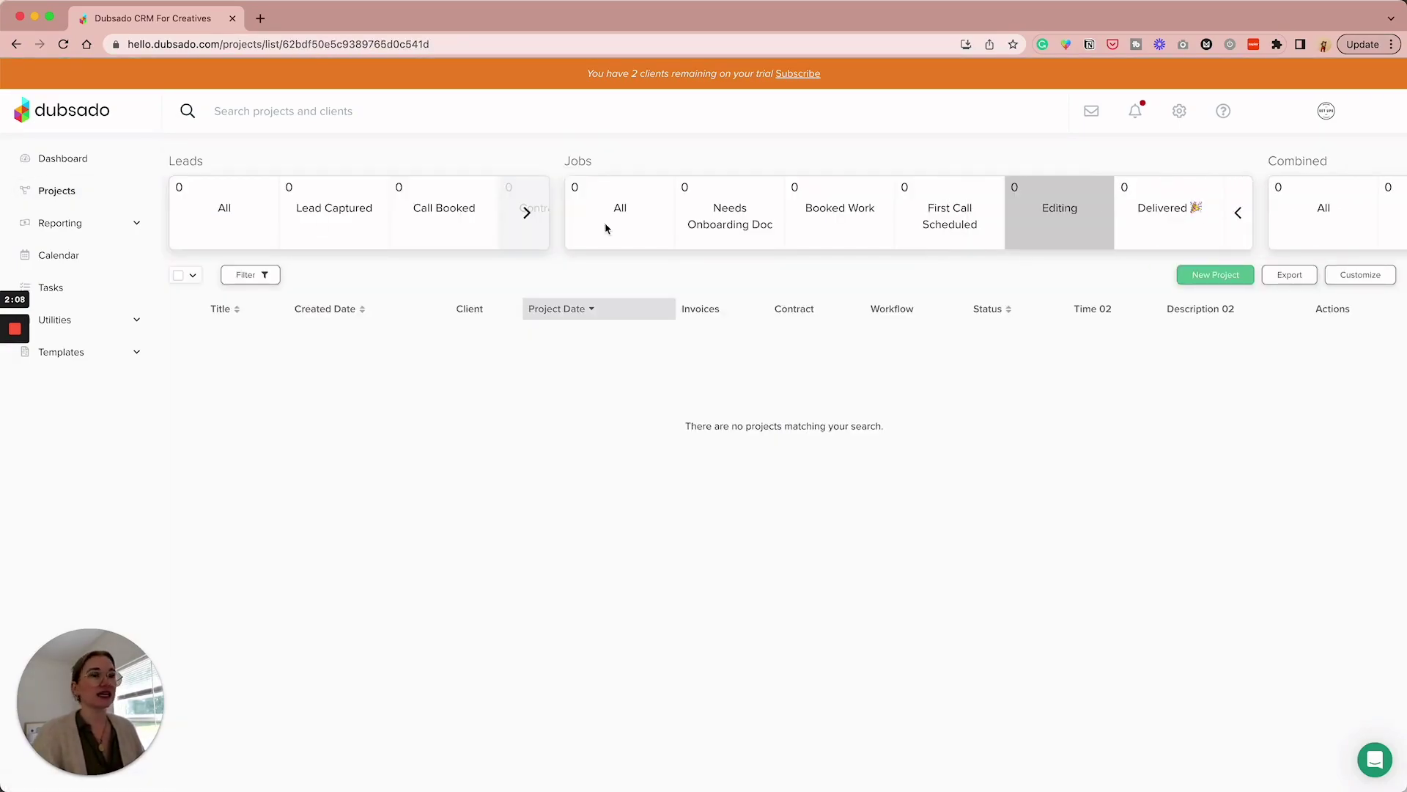
left_click(1361, 275)
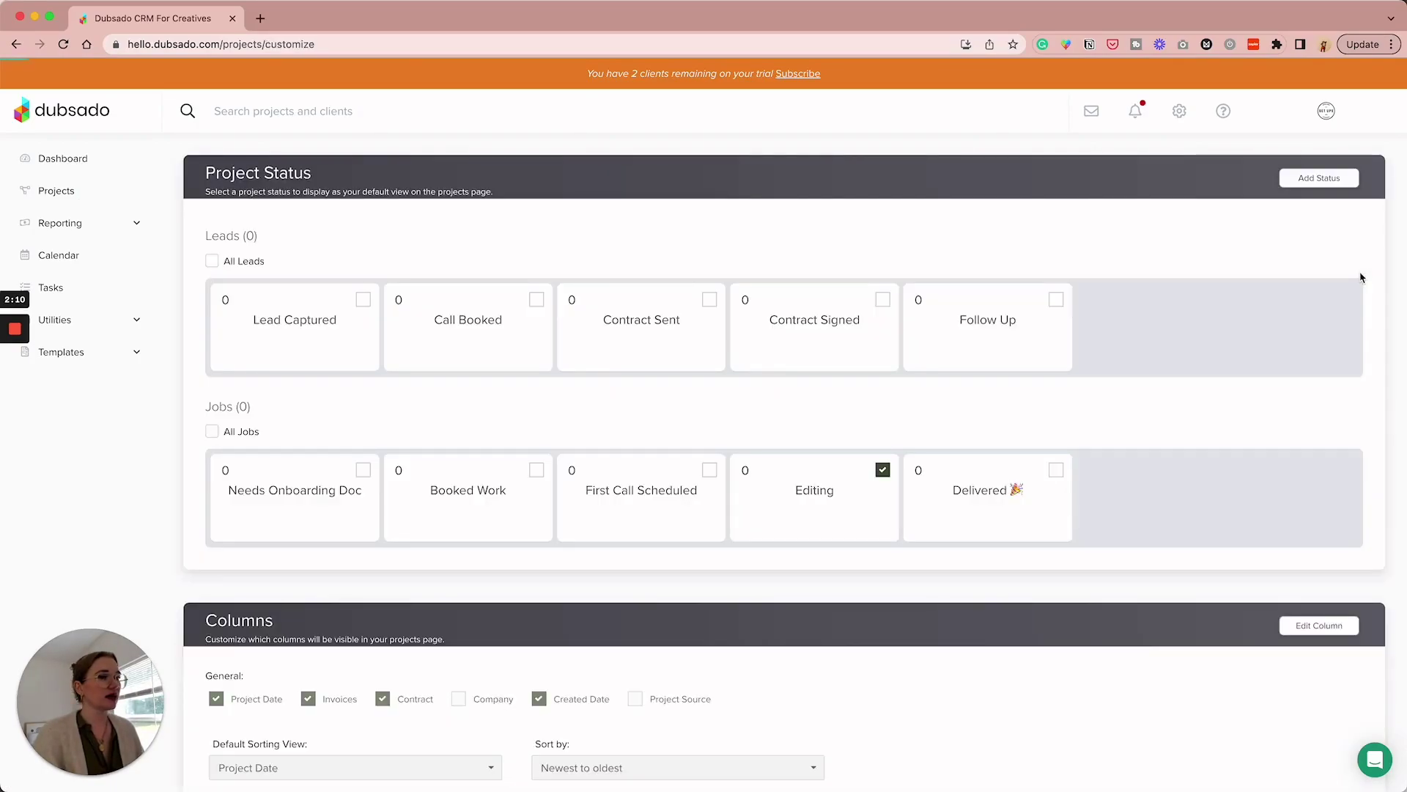
left_click(1303, 179)
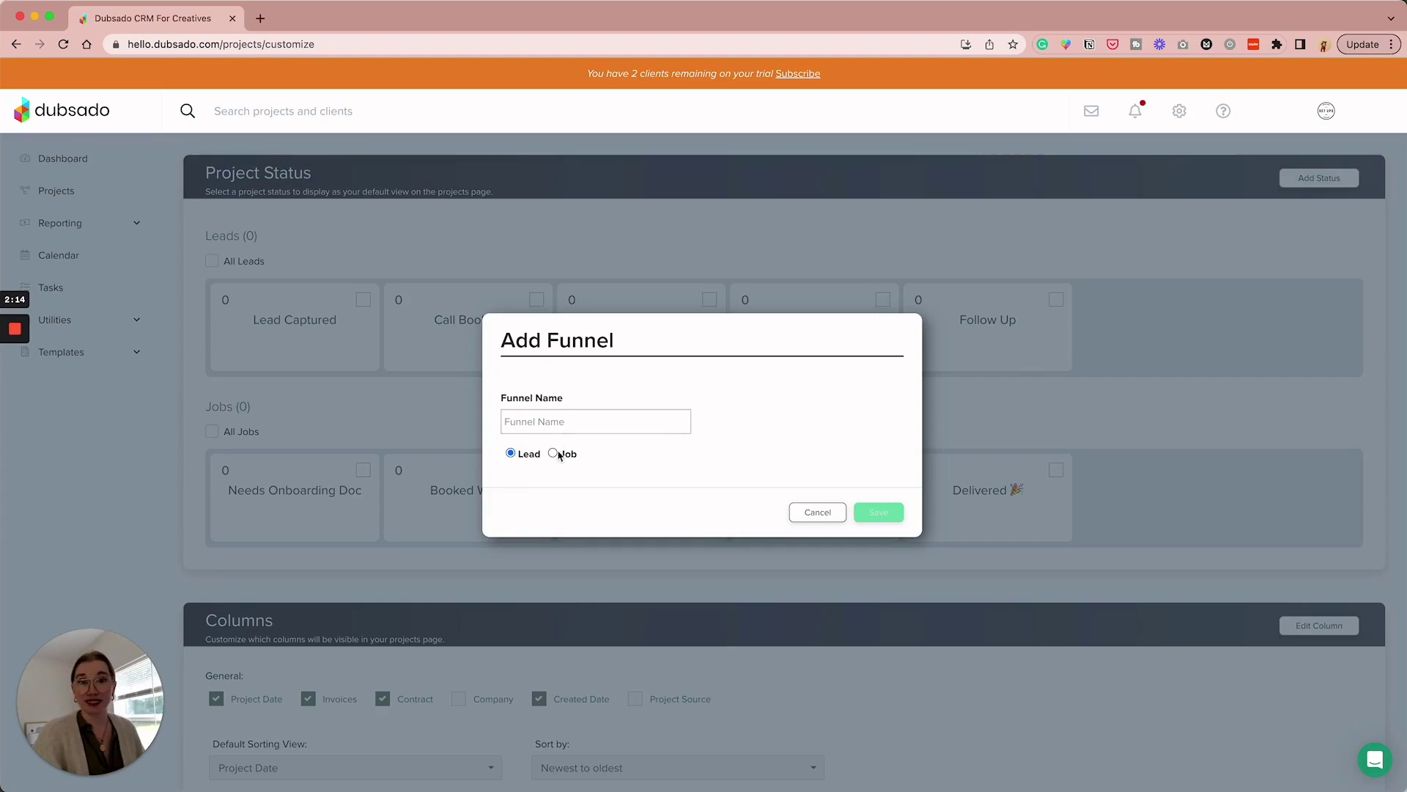
left_click(839, 509)
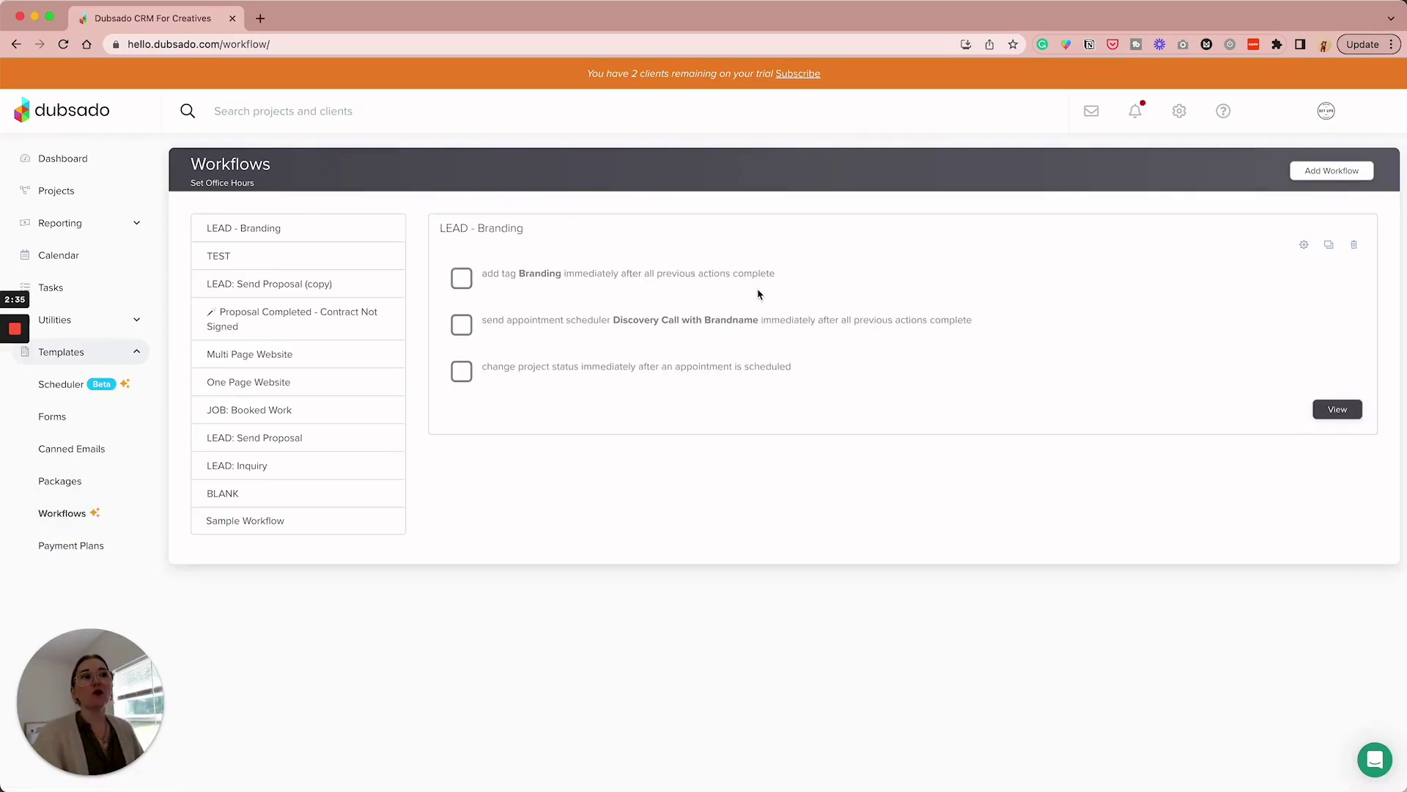
- Edit the LEAD - Branding workflow and start a Send Email action with the subject line "Checking In ✨"
left_click(1305, 246)
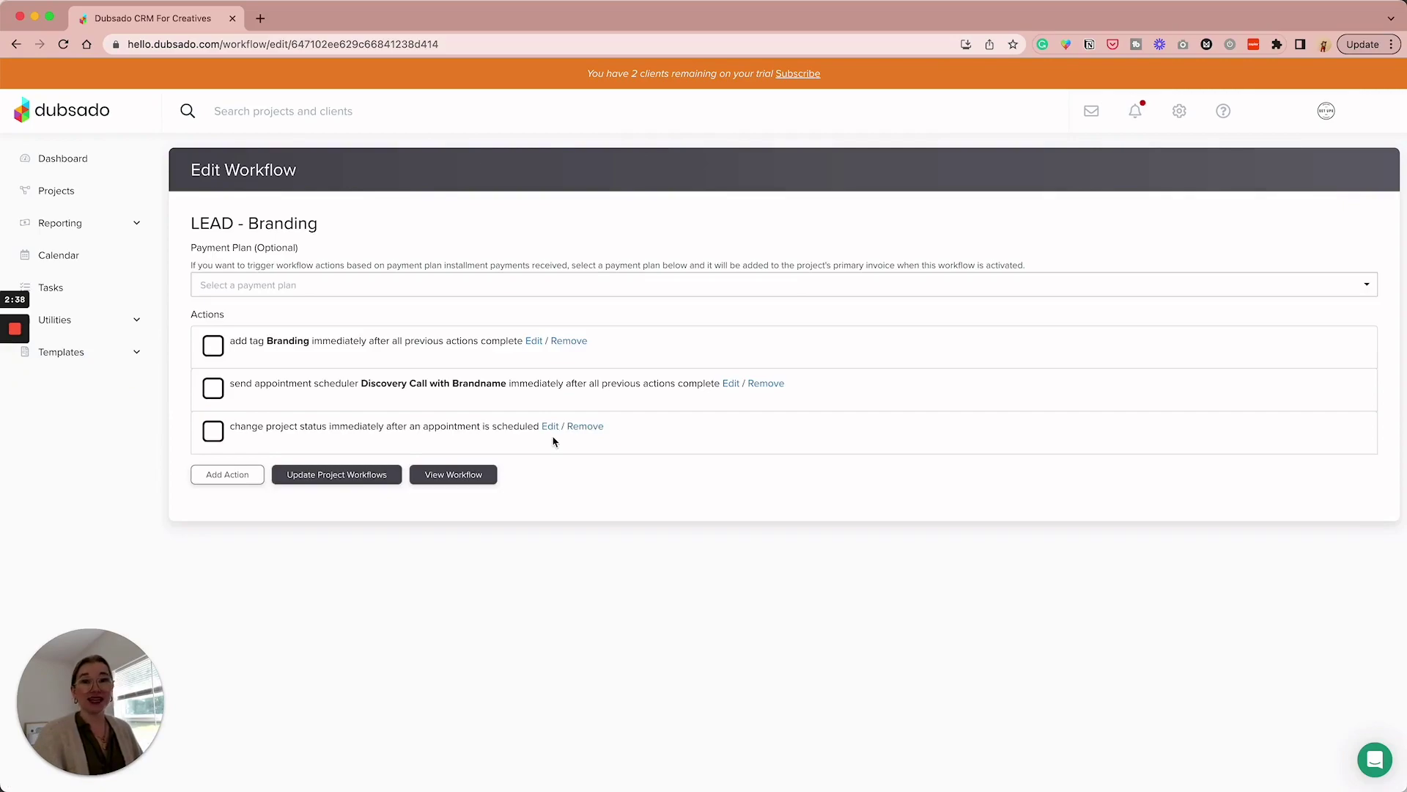
left_click(227, 474)
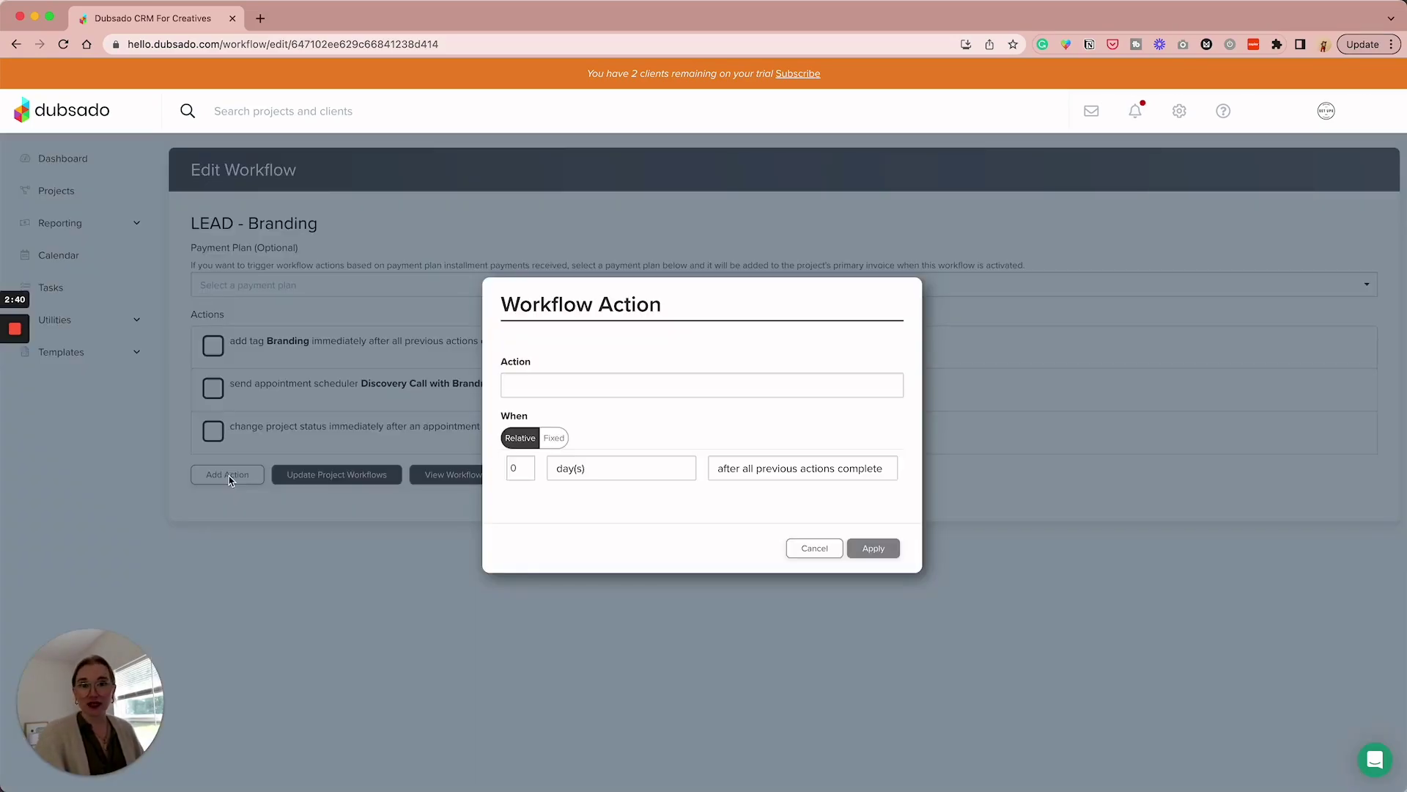
left_click(628, 386)
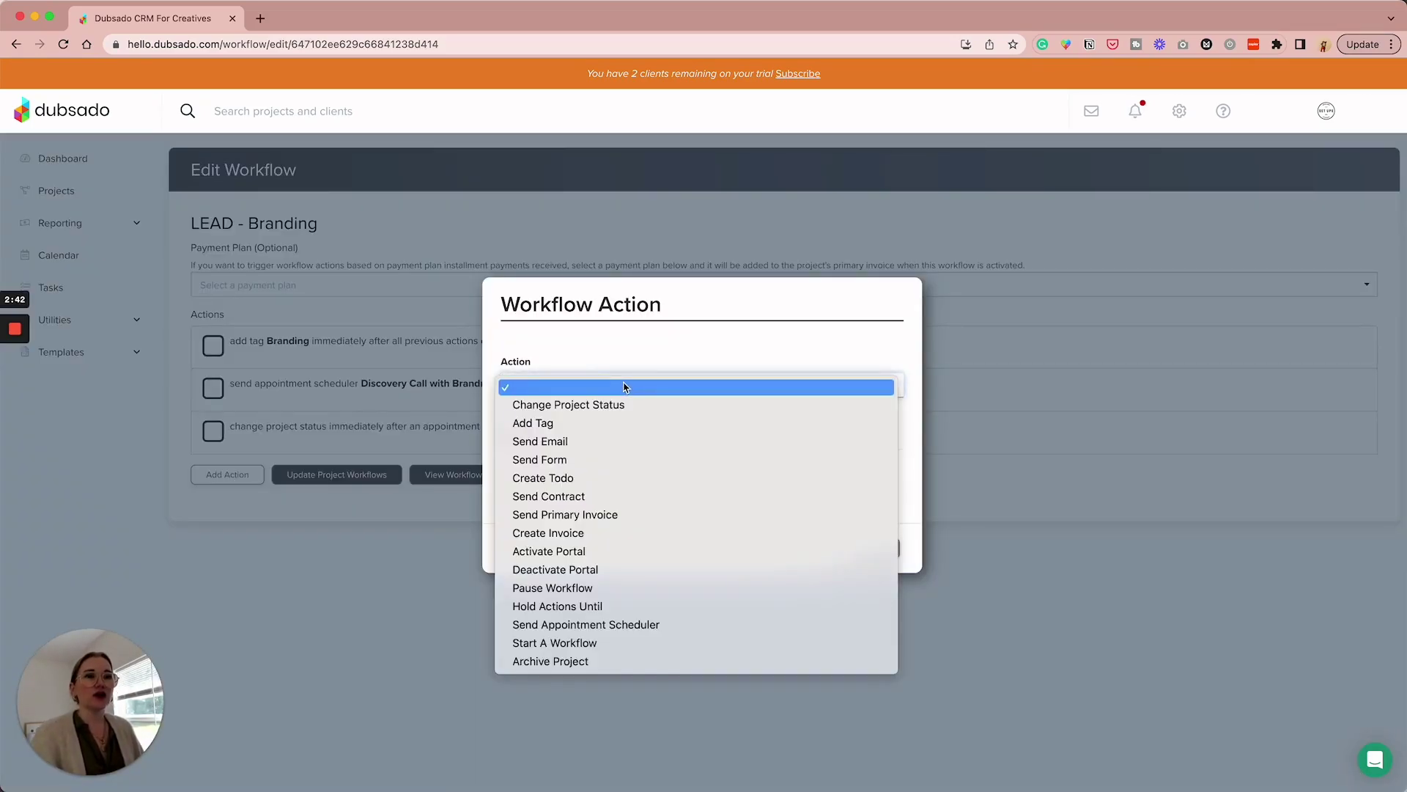
left_click(615, 441)
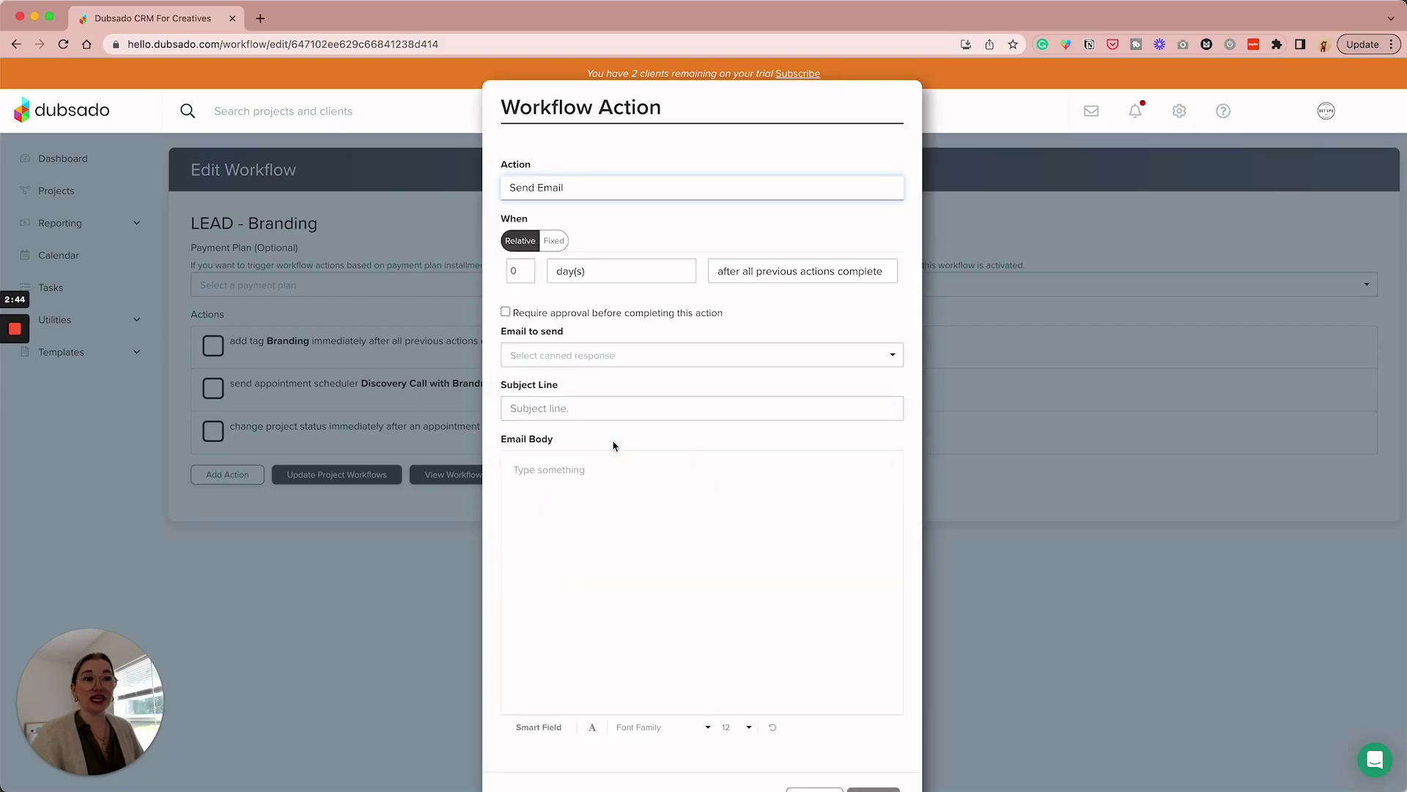
left_click(553, 405)
type("Checking In")
key("ctrl+super+space")
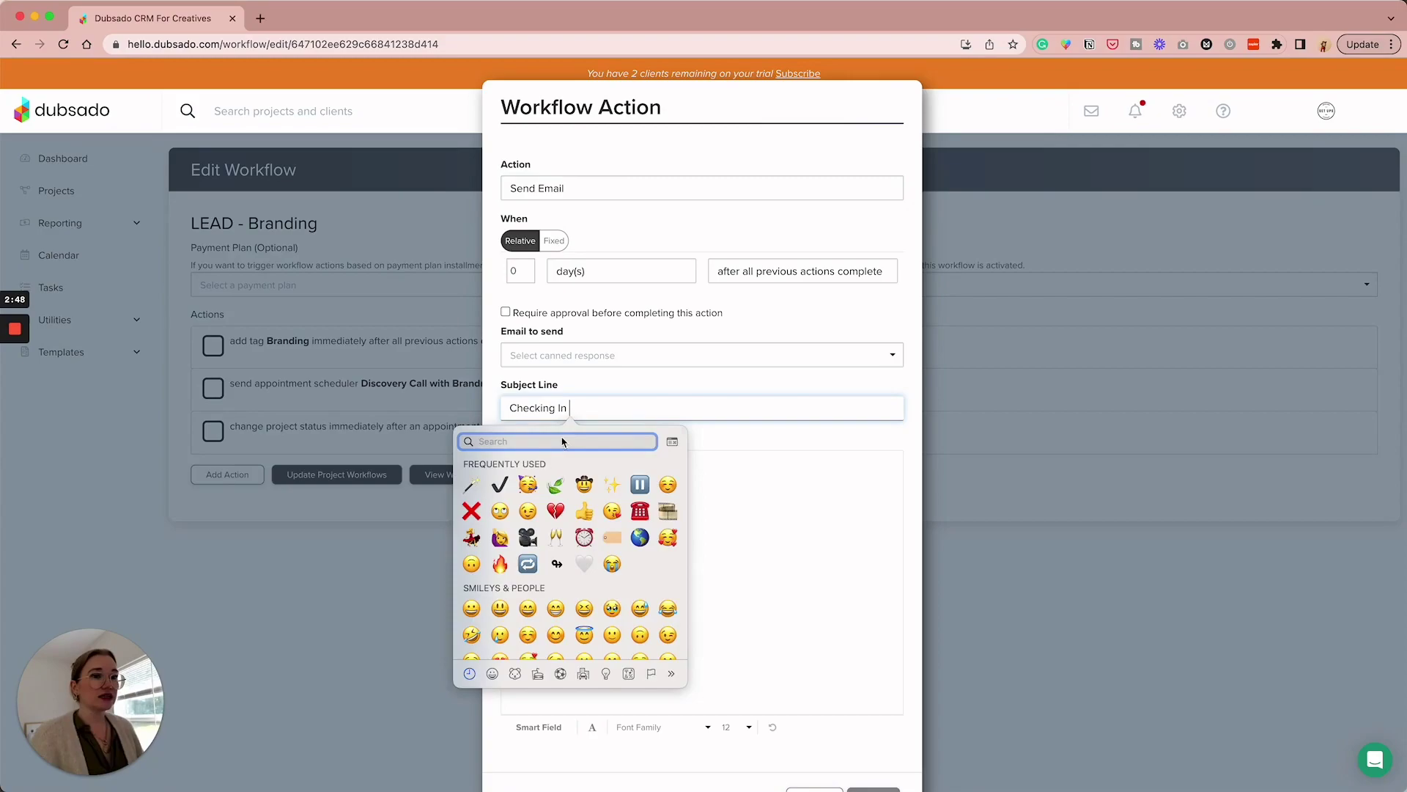
key("Escape")
- Begin the email body with the greeting "Hi {{client.firstName}}," and look at the available client smart fields
left_click(753, 511)
type("Hi firstn")
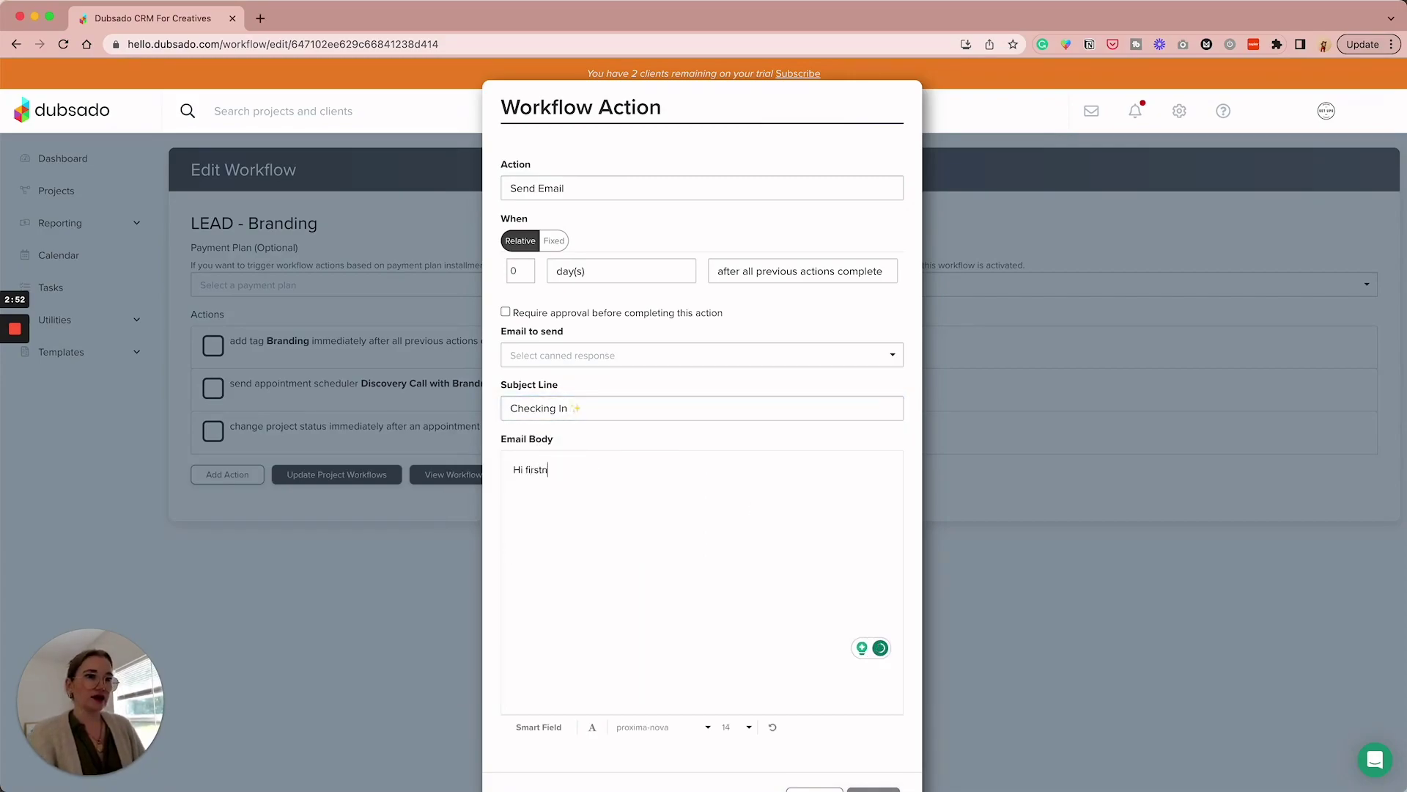
type("ame,")
key("BackSpace")
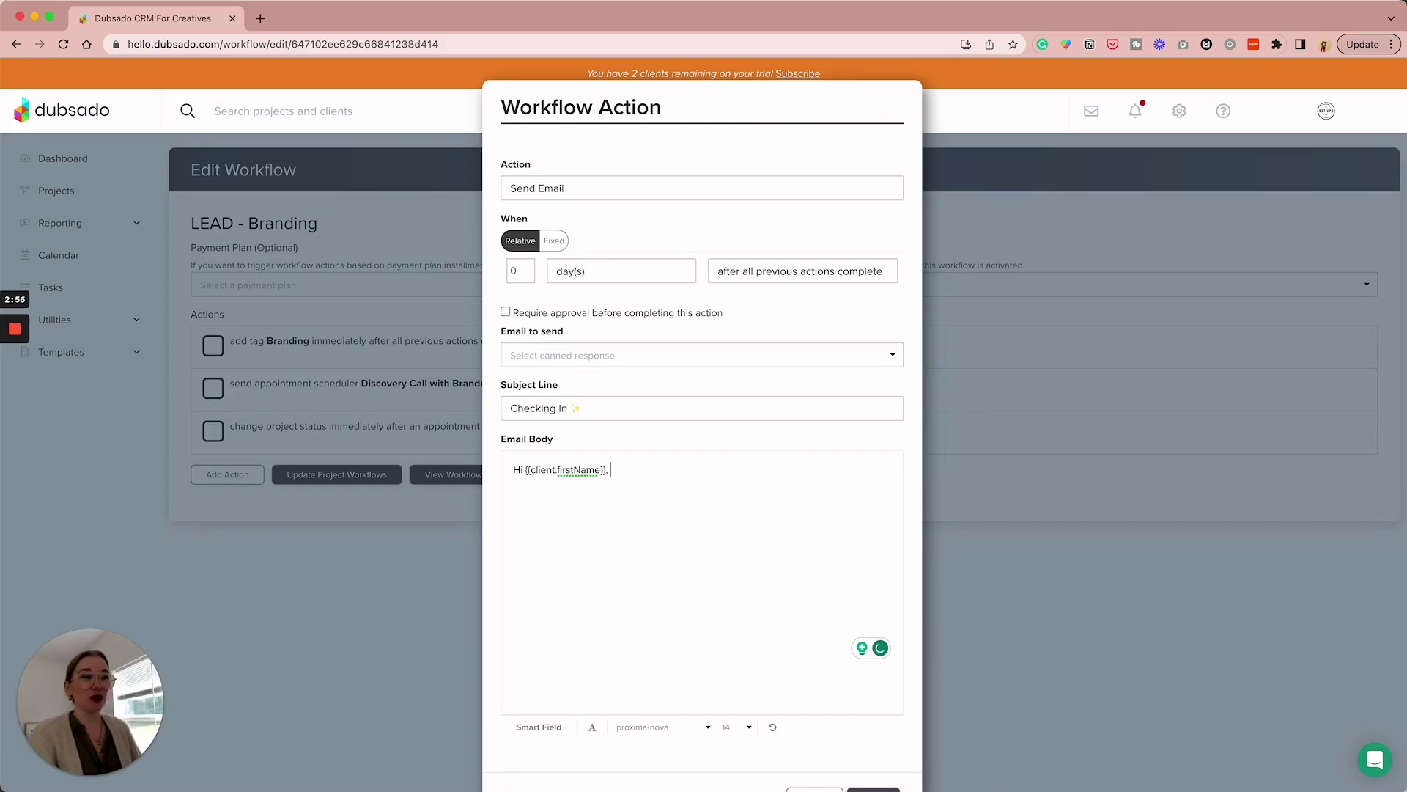
left_click(543, 727)
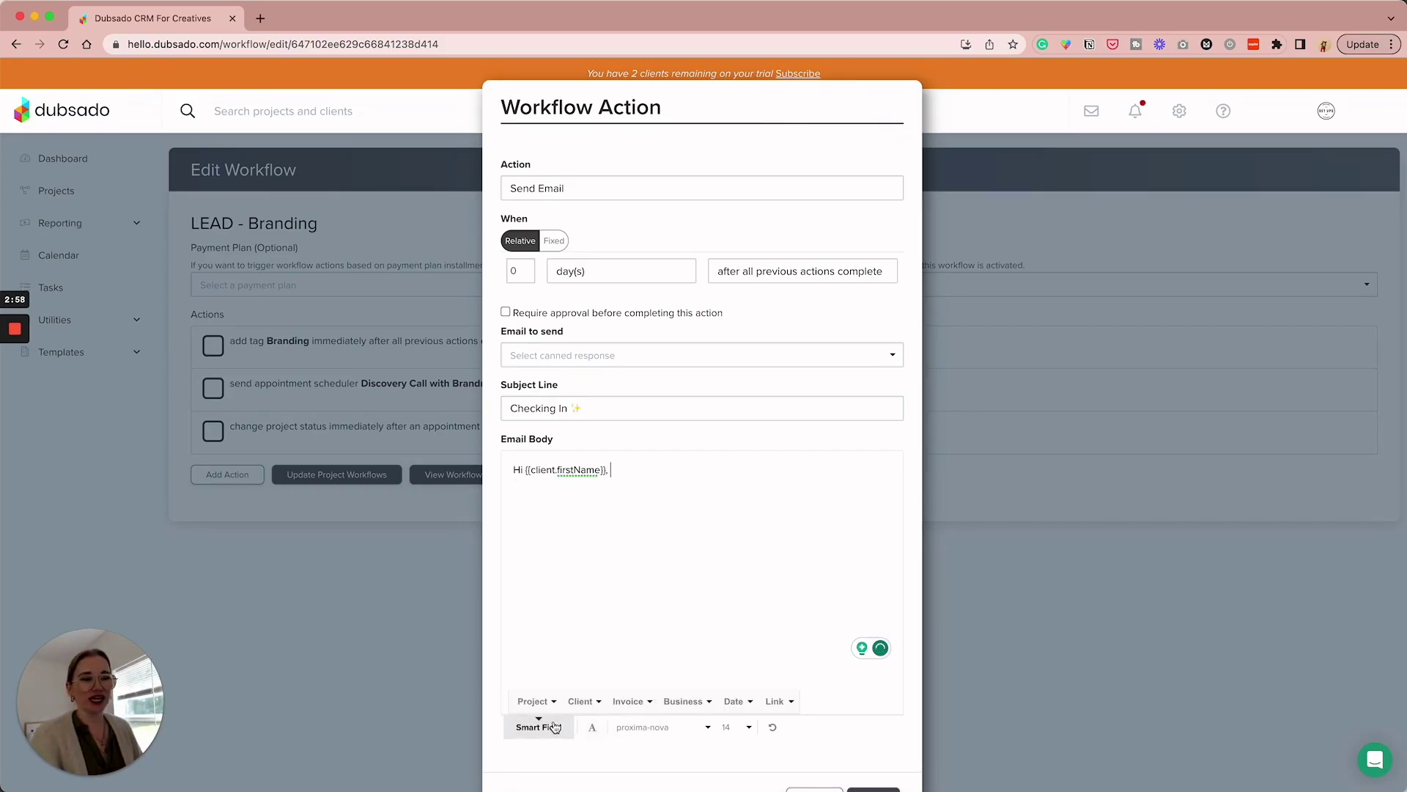
left_click(581, 702)
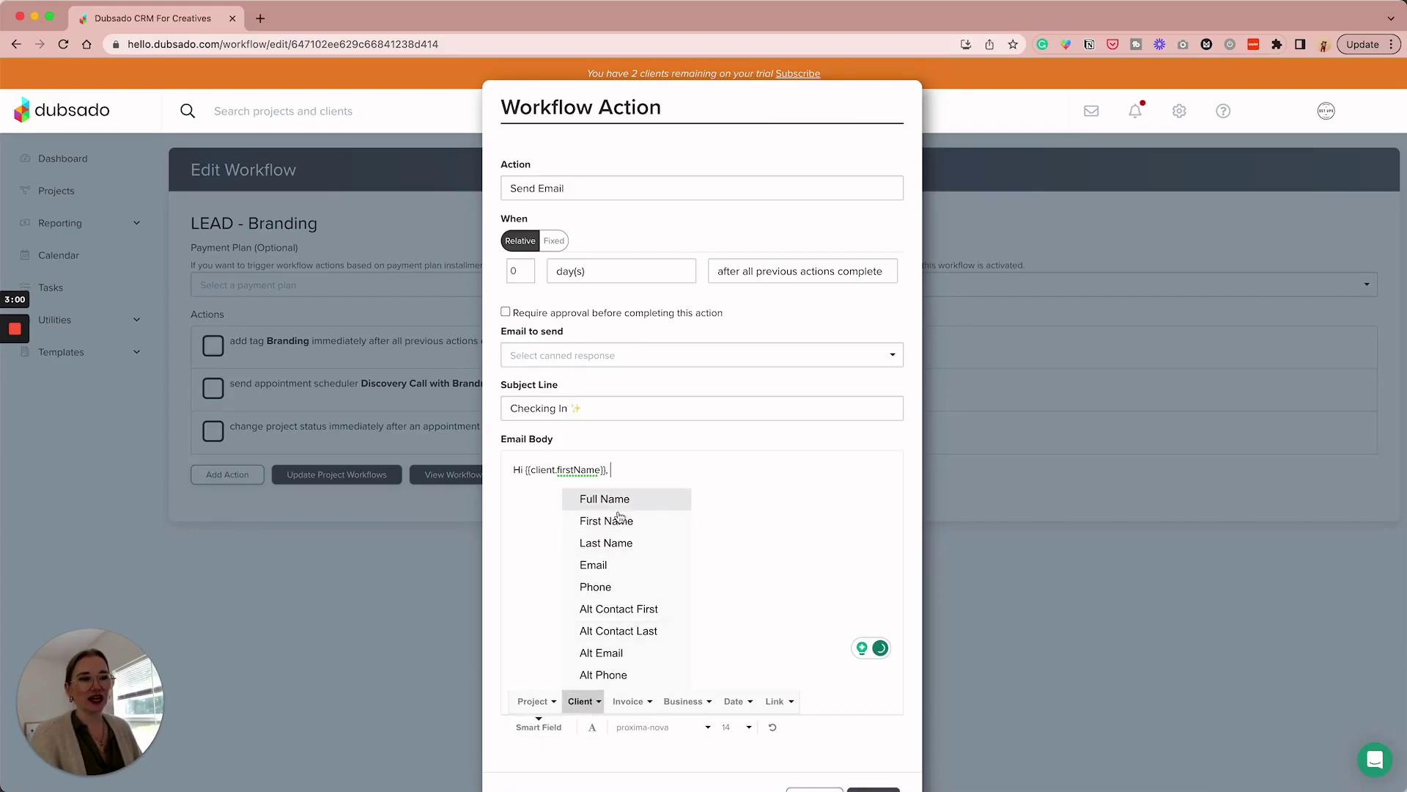
left_click(636, 478)
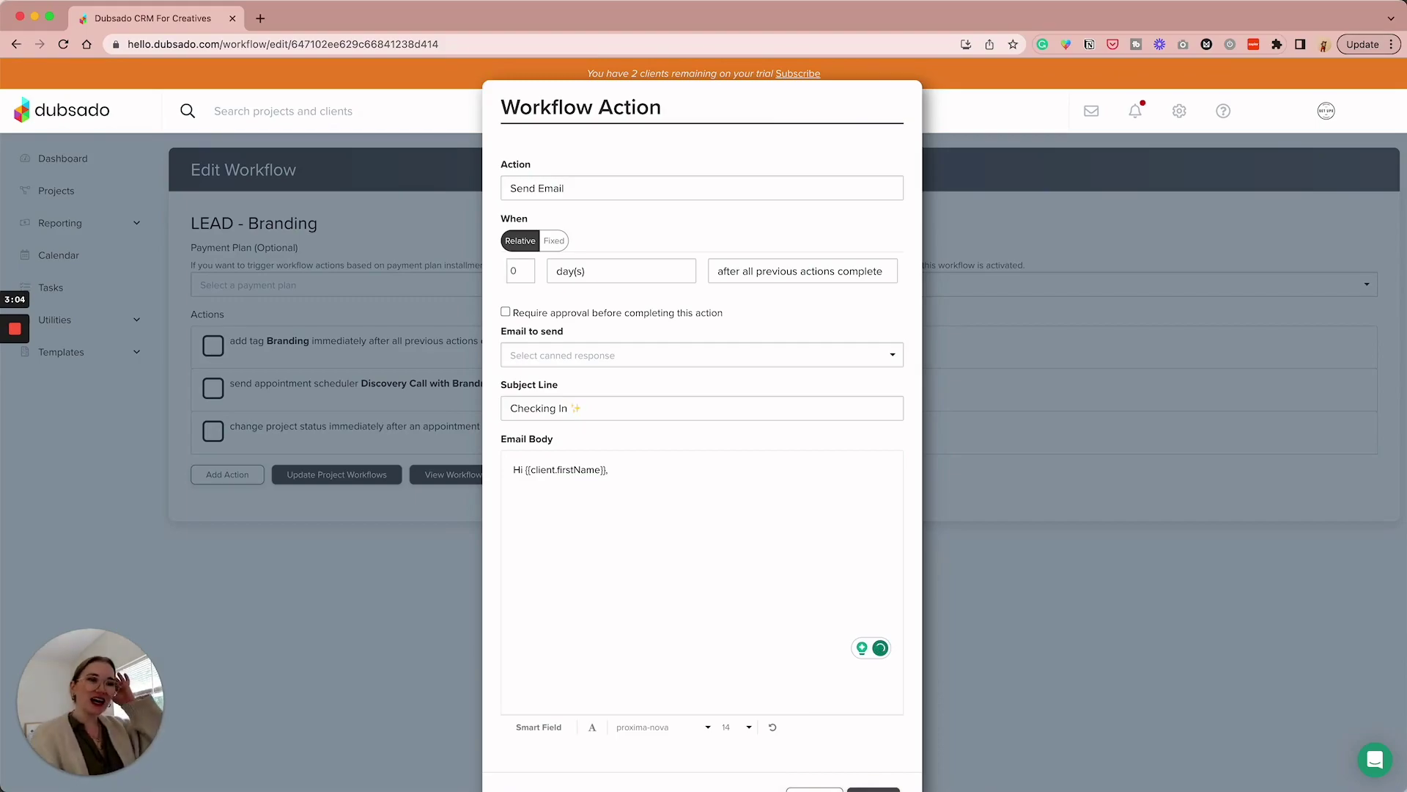
- Add the line "Checking in to see if you have any questions for me on branding" below the email greeting
type("Checking i")
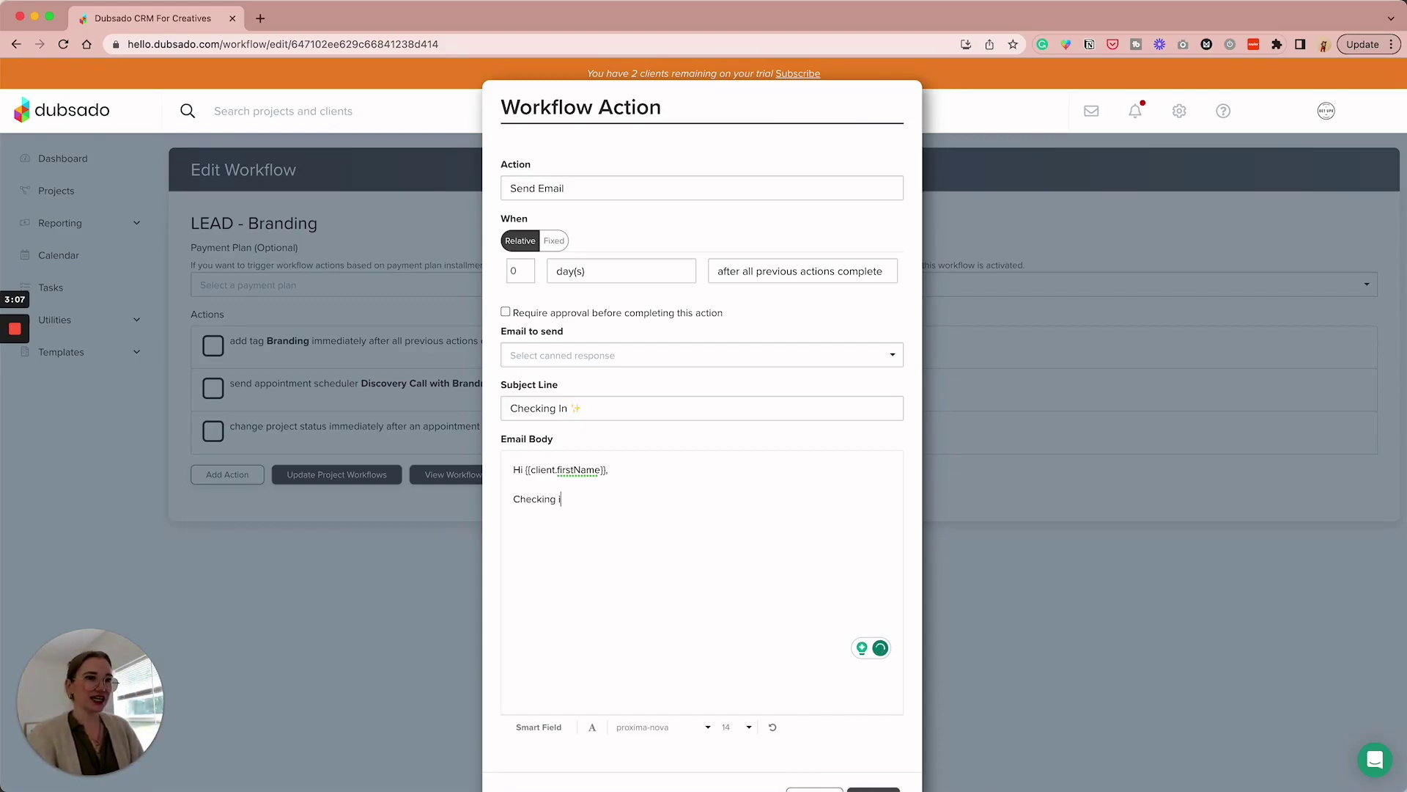
type("n to see if you have ay qu")
key("BackSpace")
key("BackSpace")
key("BackSpace")
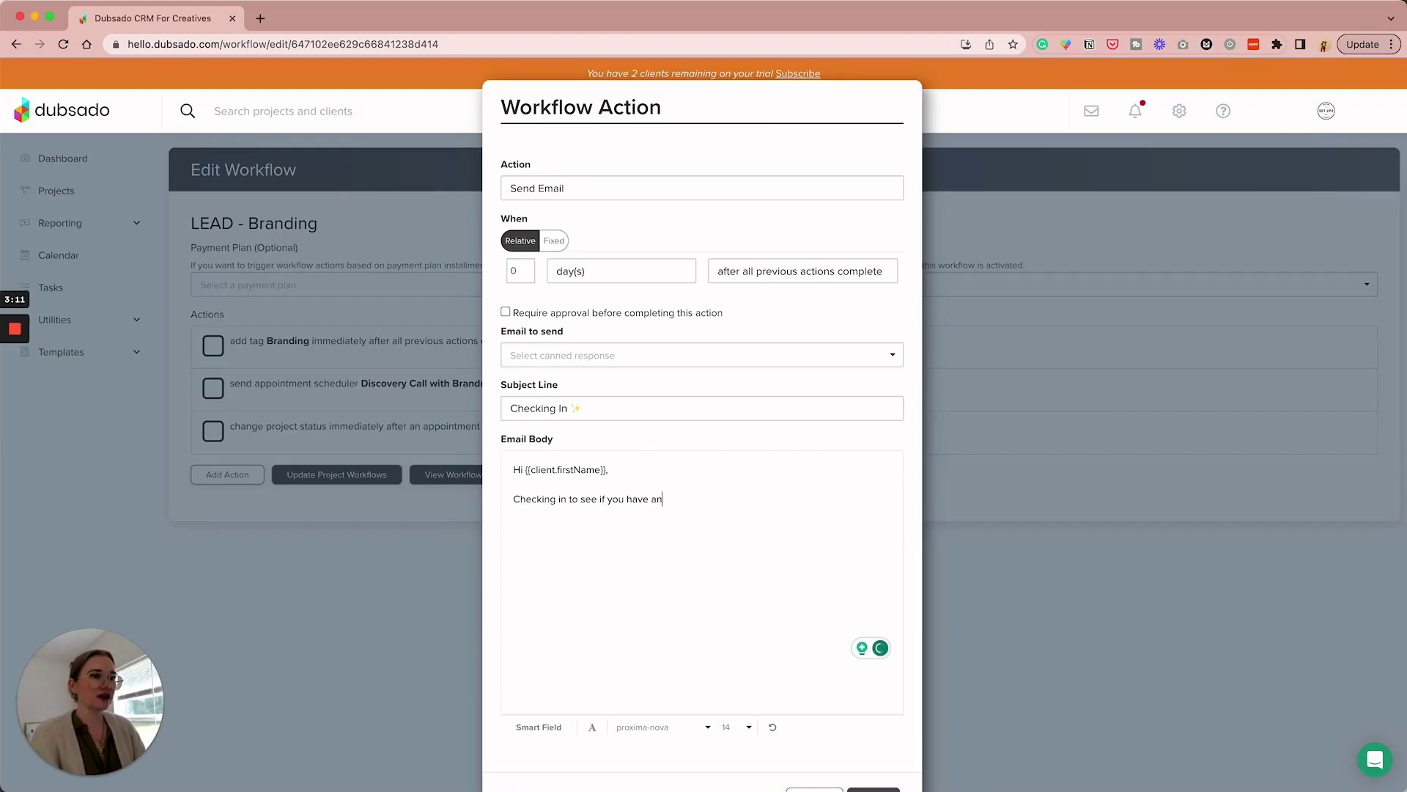
type("questions for me")
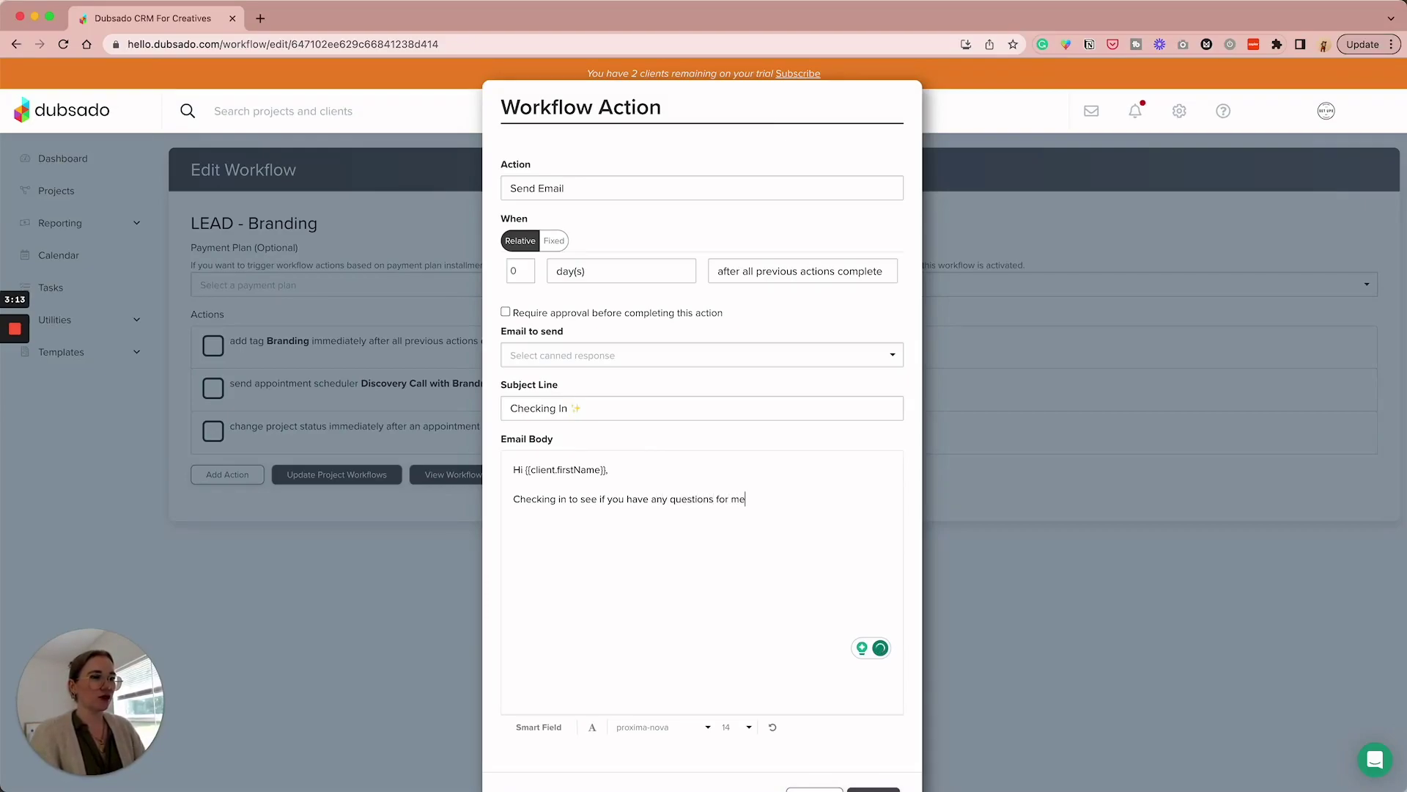
type(" on brandin")
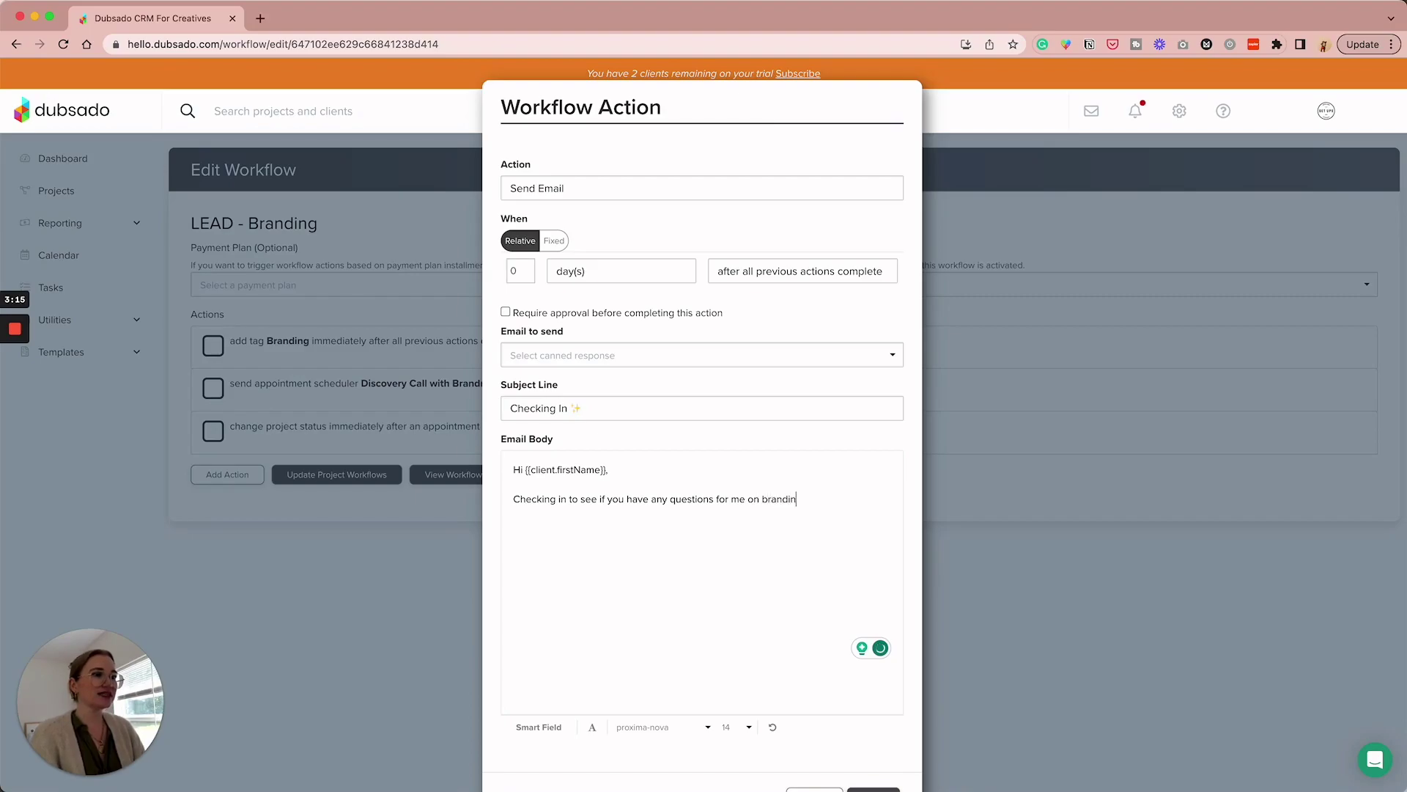
- Continue the paragraph with "I sent over a link to chat the other day, but am happy to answer any questions via email if you'd prefer."
type("g. I sent over a")
type(" link to cha")
type("t the other dy")
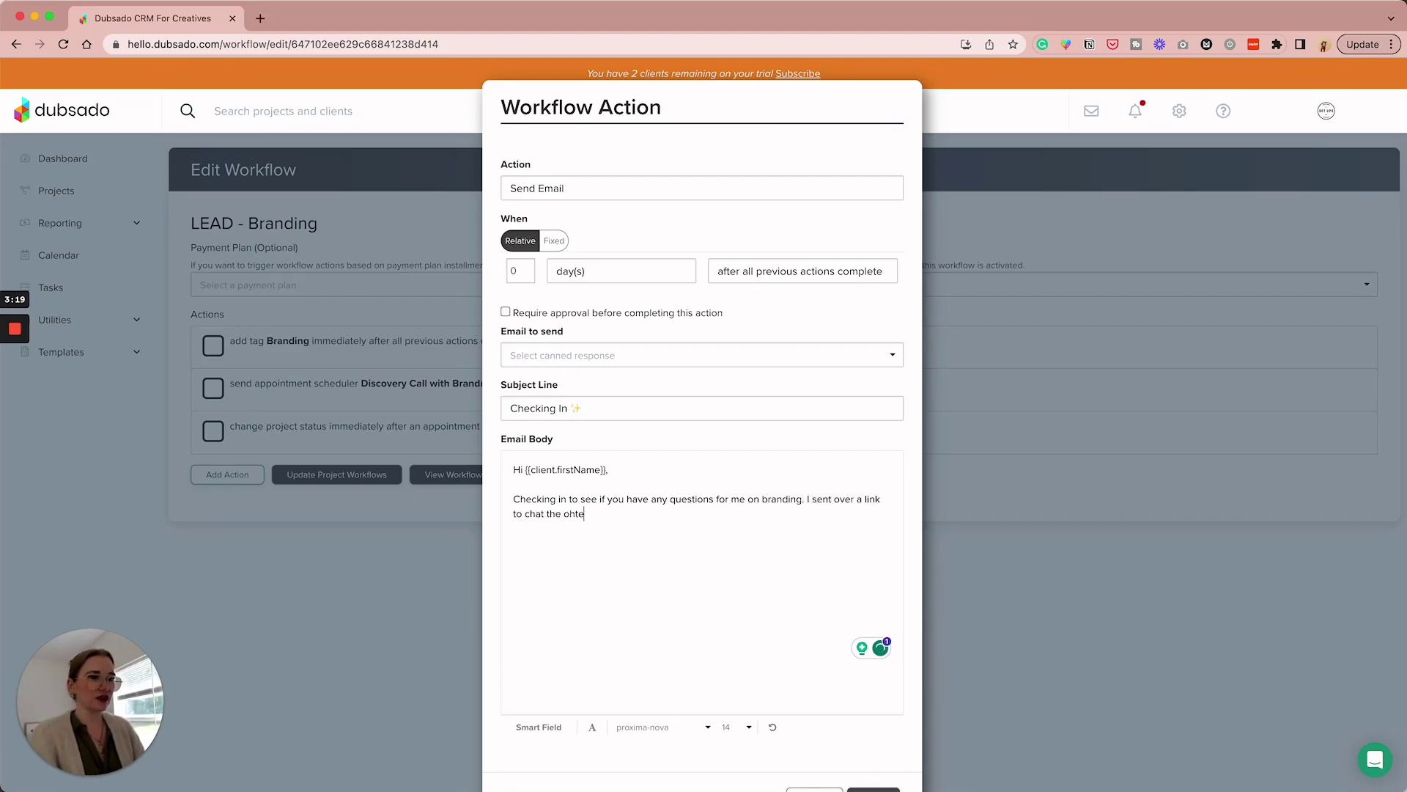
type(", but am happy to answer")
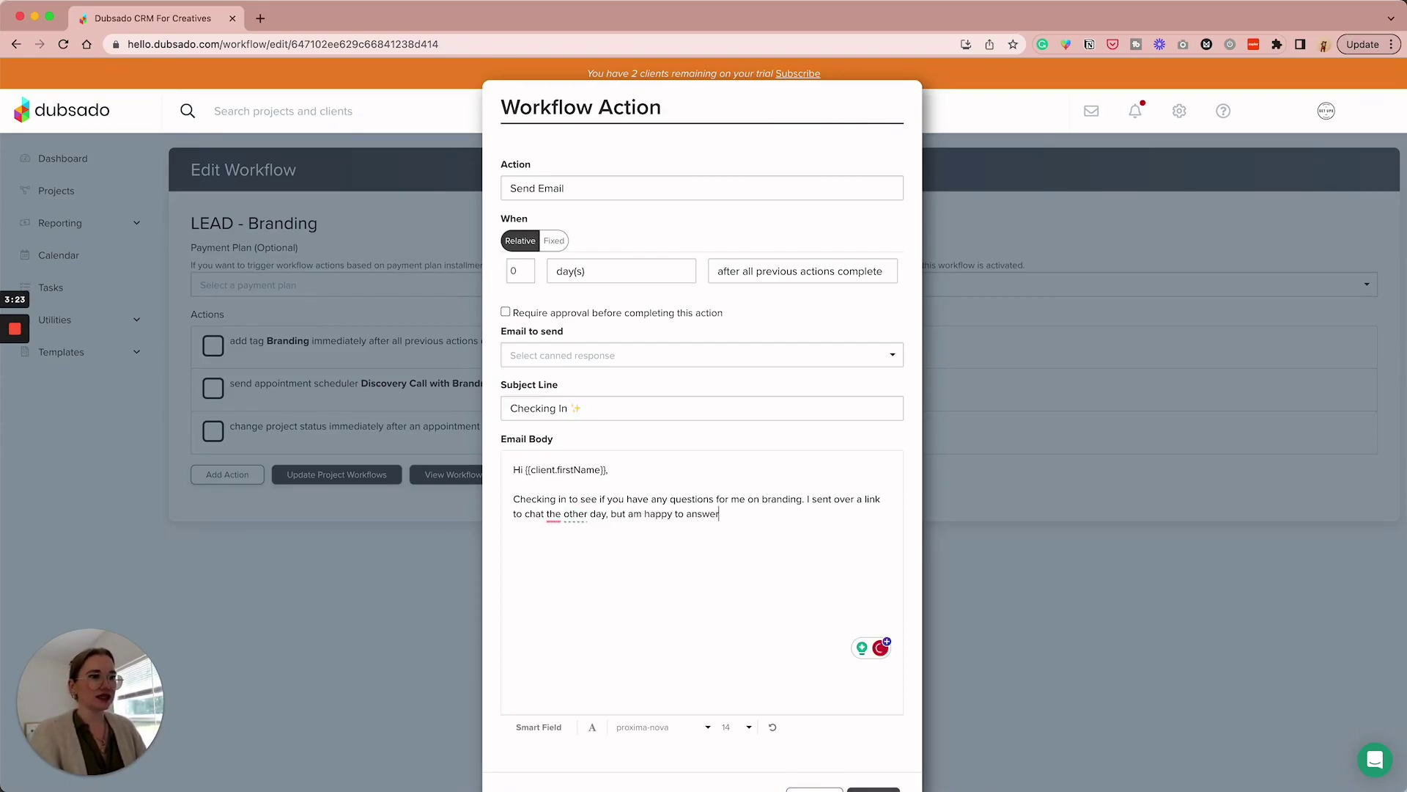
type(" any questions via email if you")
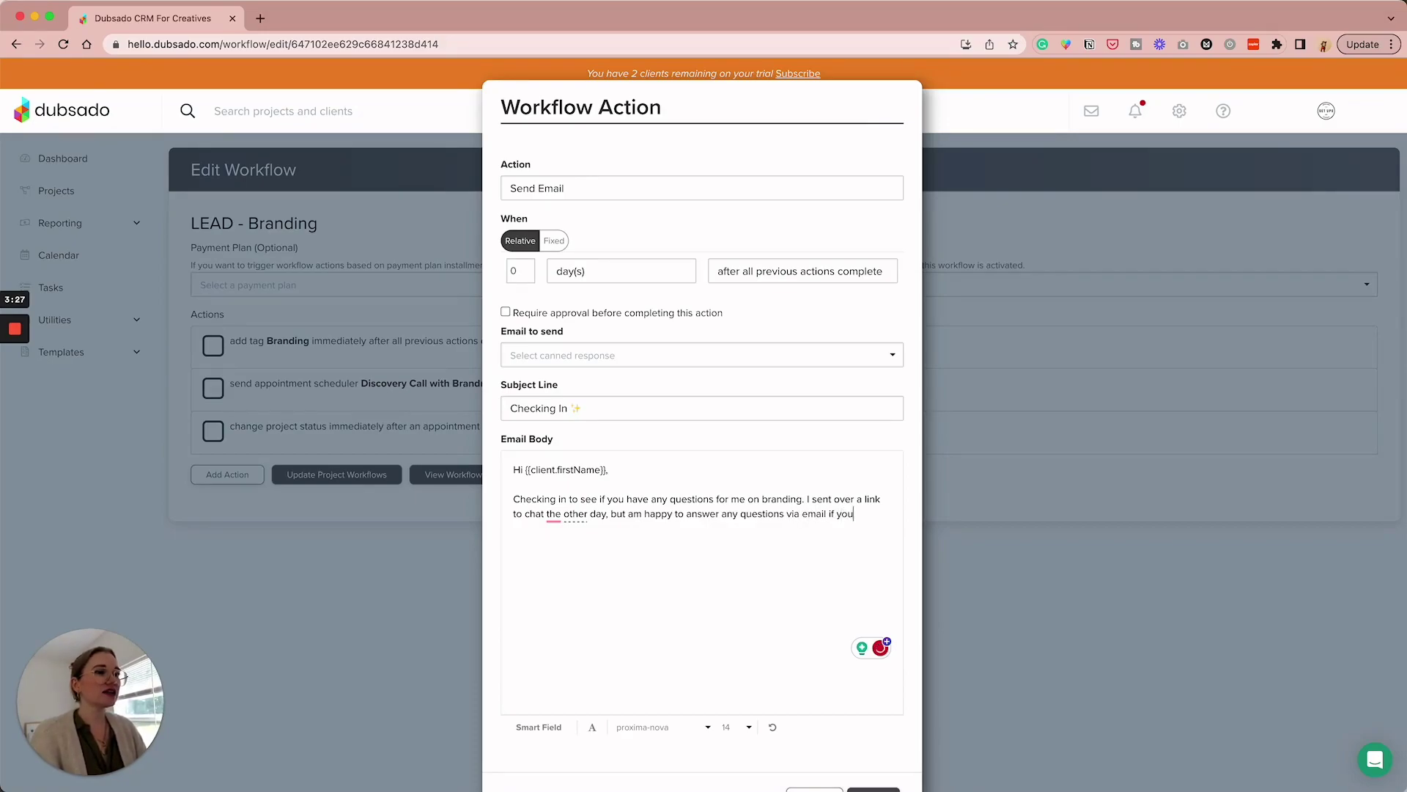
type("'d prefer.")
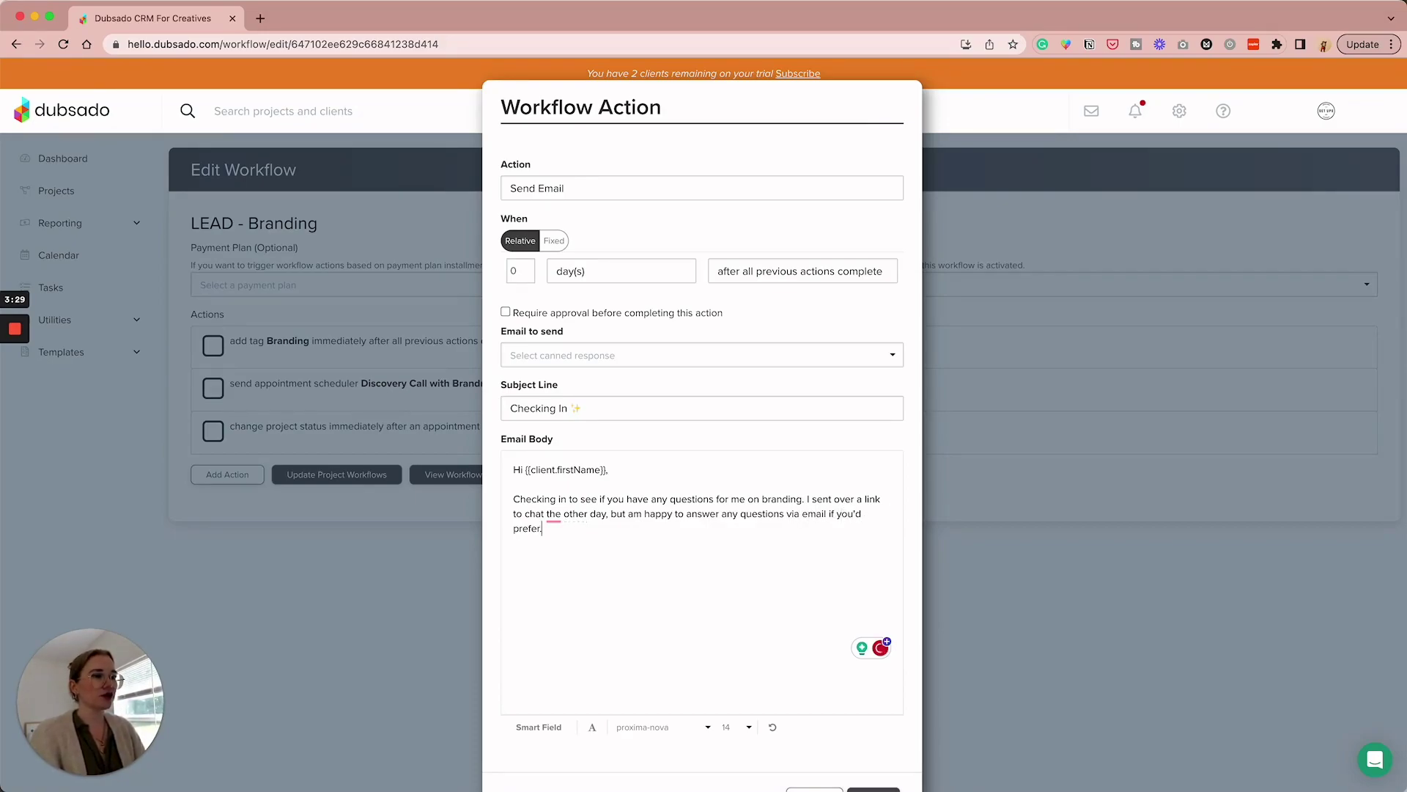
- Add the closing line "Hope to chat soon!" to the email body with {{brd.name}} on the line beneath it
type("Th")
key("BackSpace")
key("BackSpace")
key("BackSpace")
type("Th")
key("BackSpace")
key("BackSpace")
type("Hope to cha")
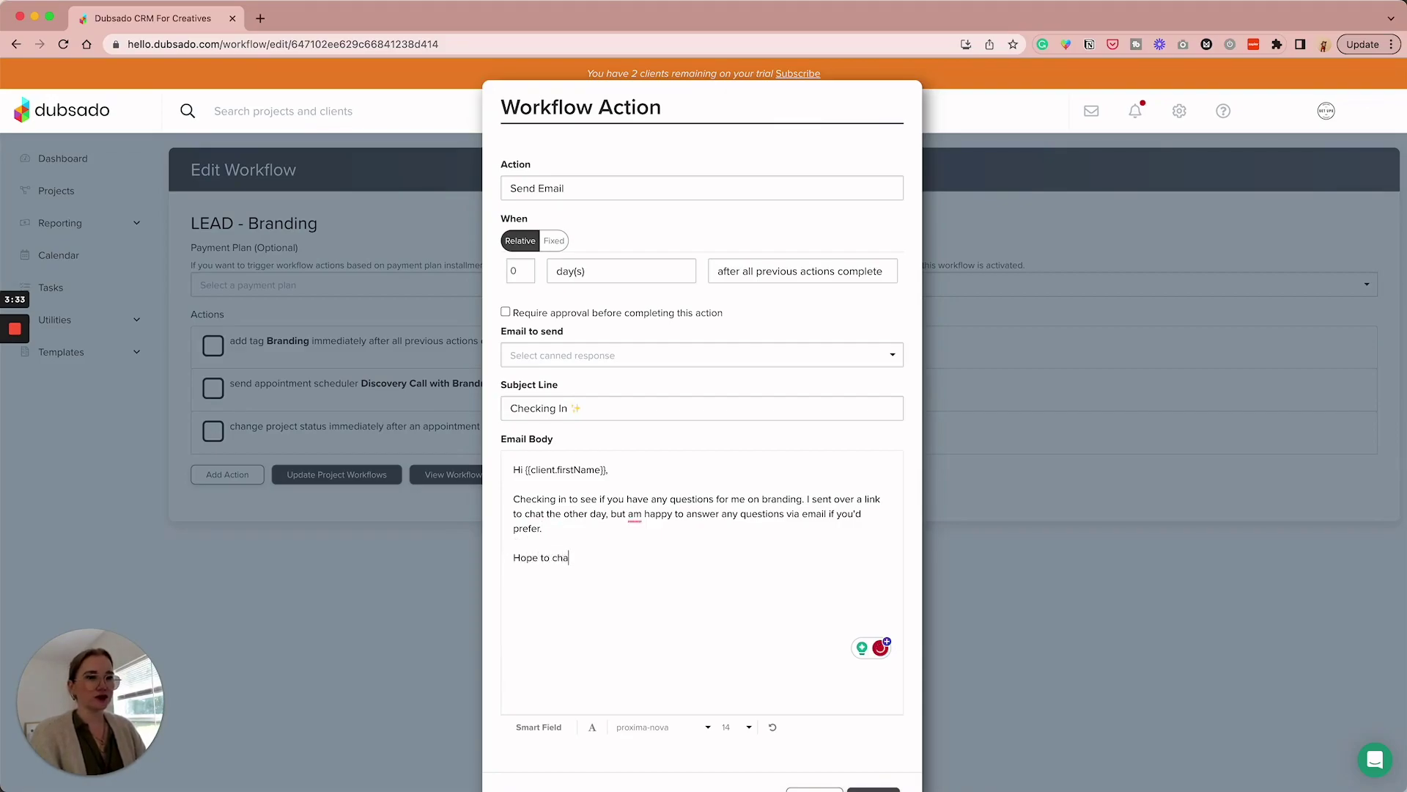
type("t soon! brandna")
type("me")
key("shift+Home")
type("{{brd.name}}")
key("ctrl+a")
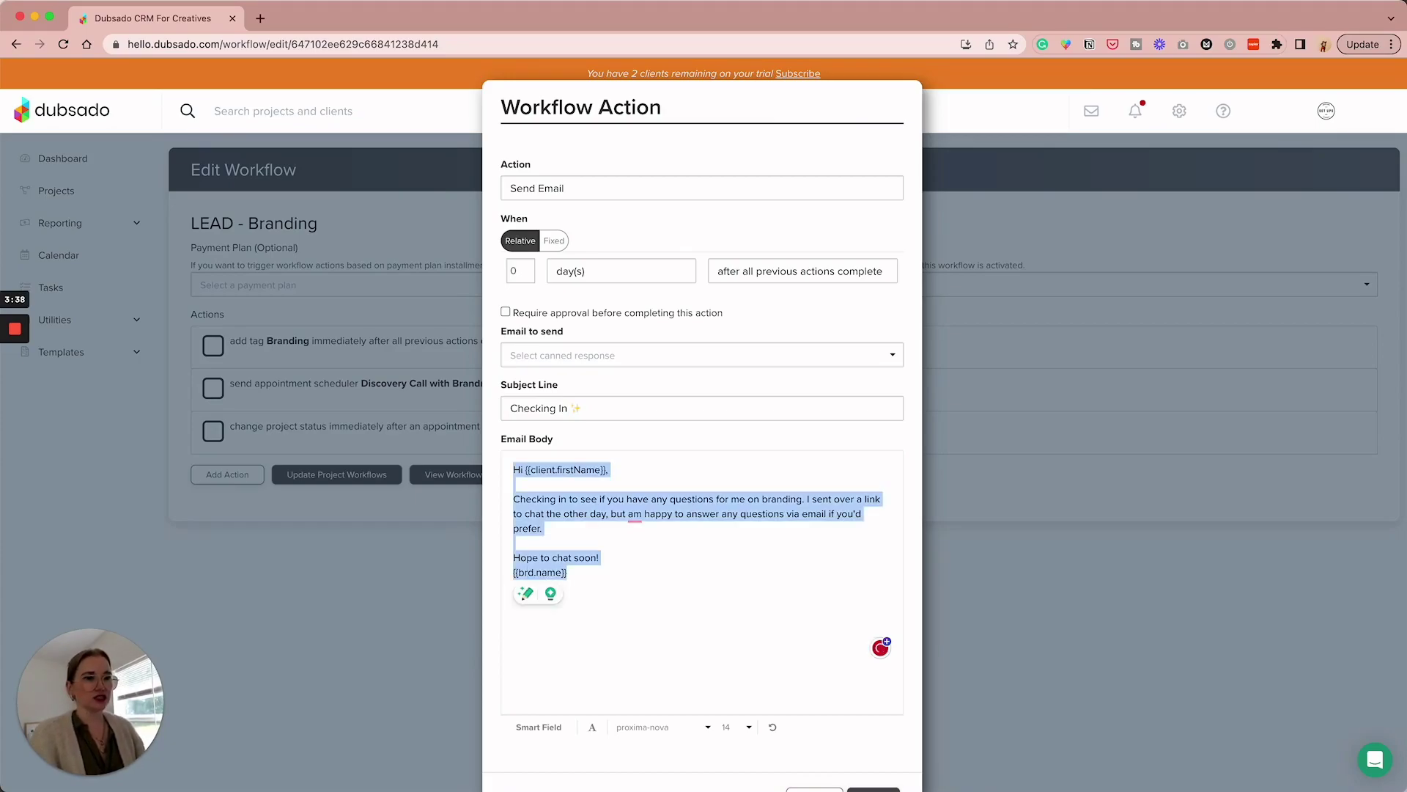
- Replace the {{brd.name}} line with the business Email Signature smart field and apply the email action to the workflow
triple_click(568, 572)
key("BackSpace")
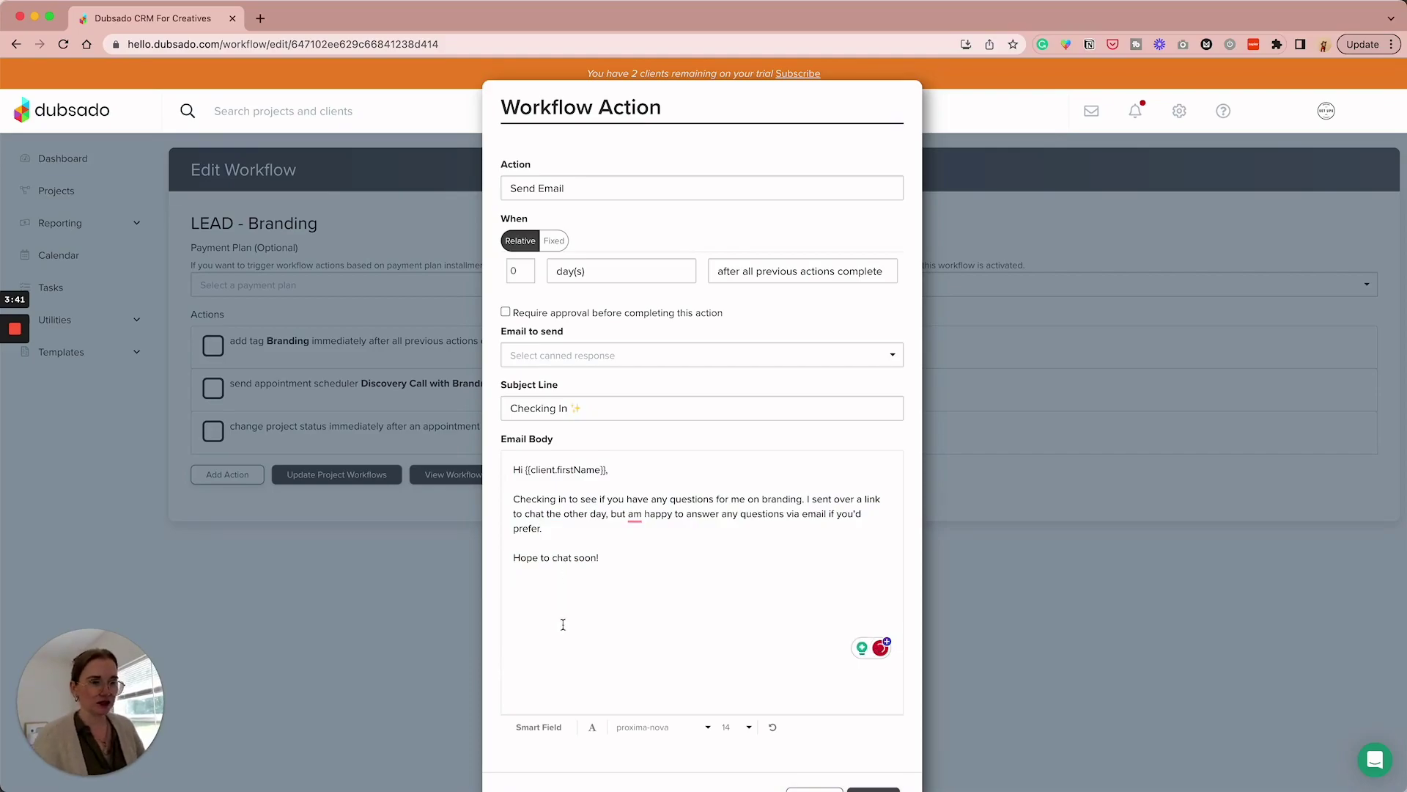
left_click(538, 727)
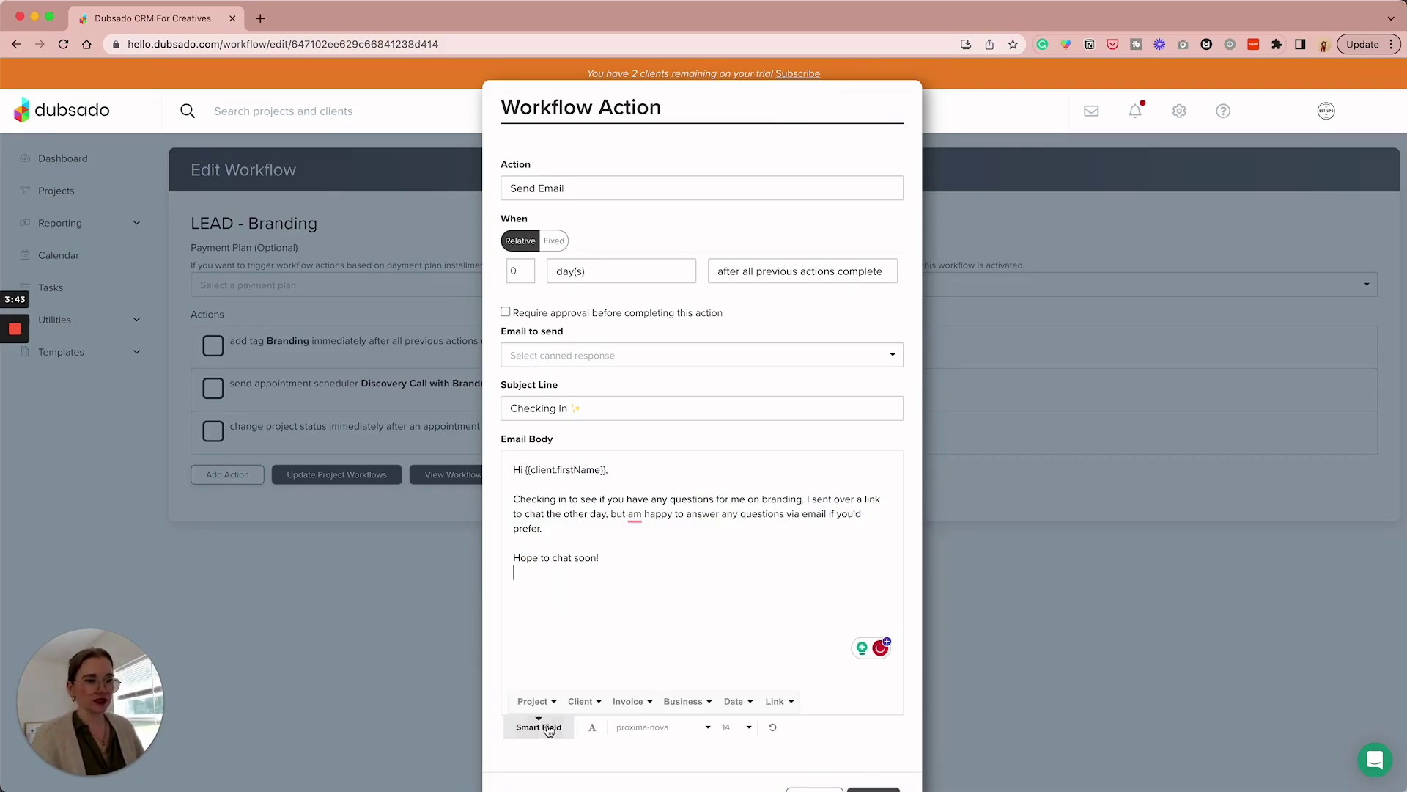
left_click(684, 700)
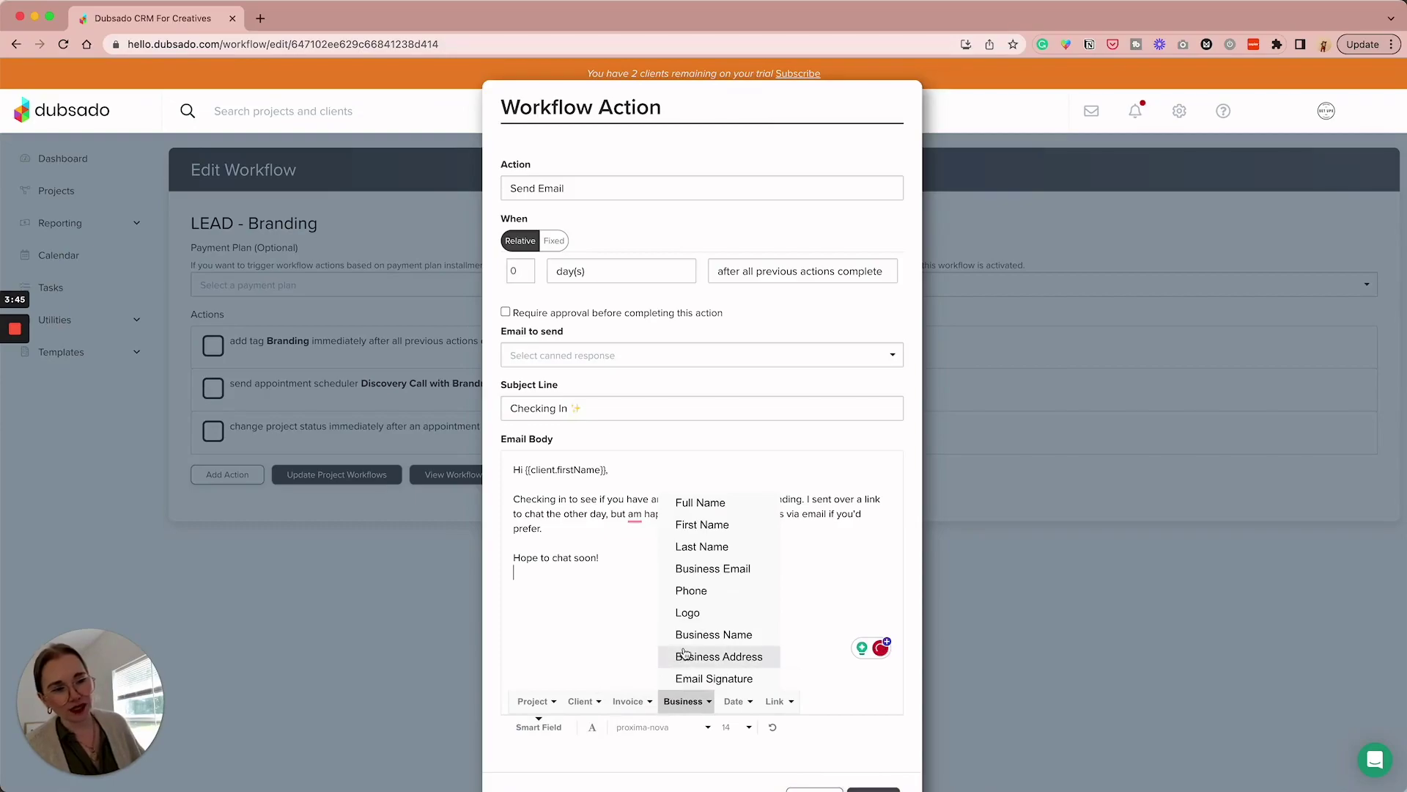
scroll(704, 609, "down", 1)
left_click(708, 626)
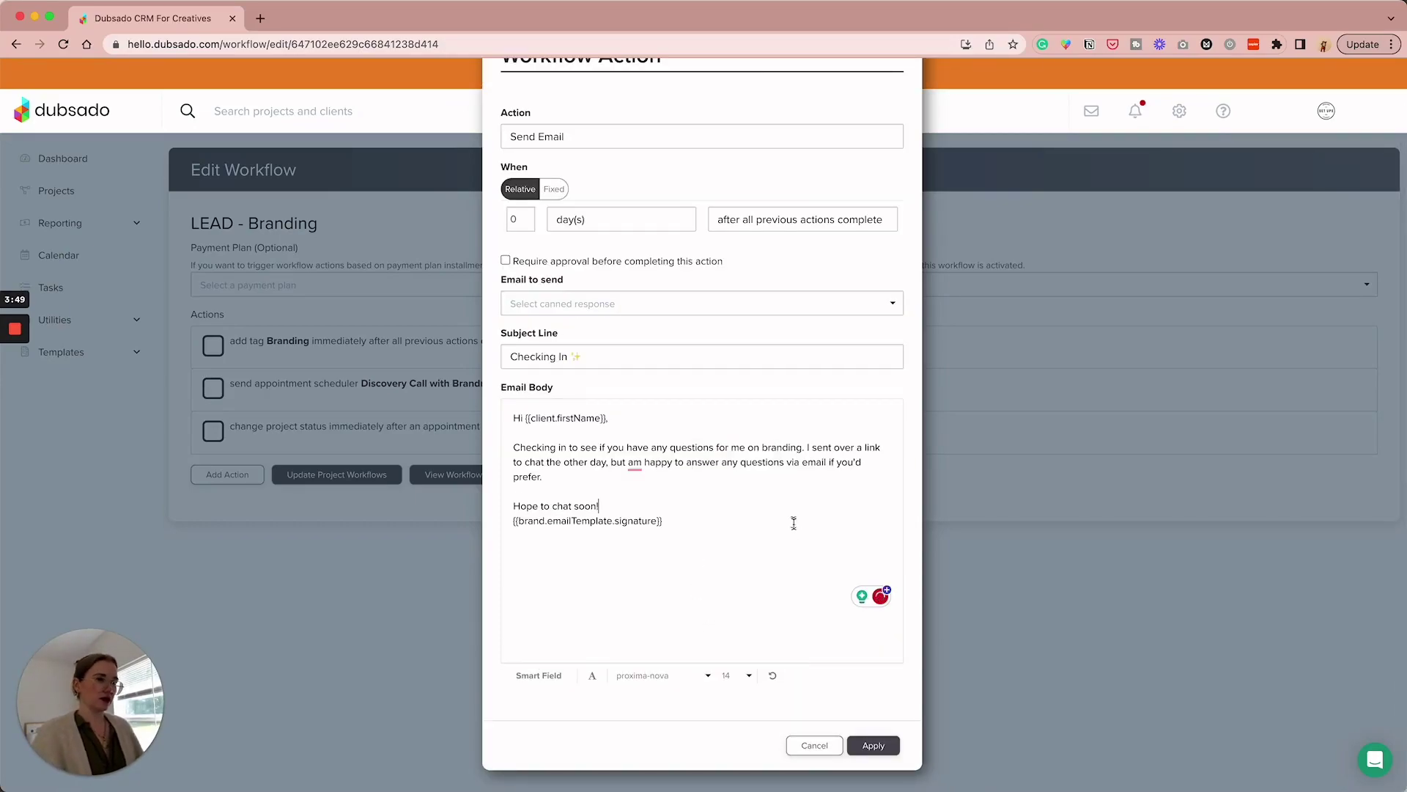
left_click(880, 748)
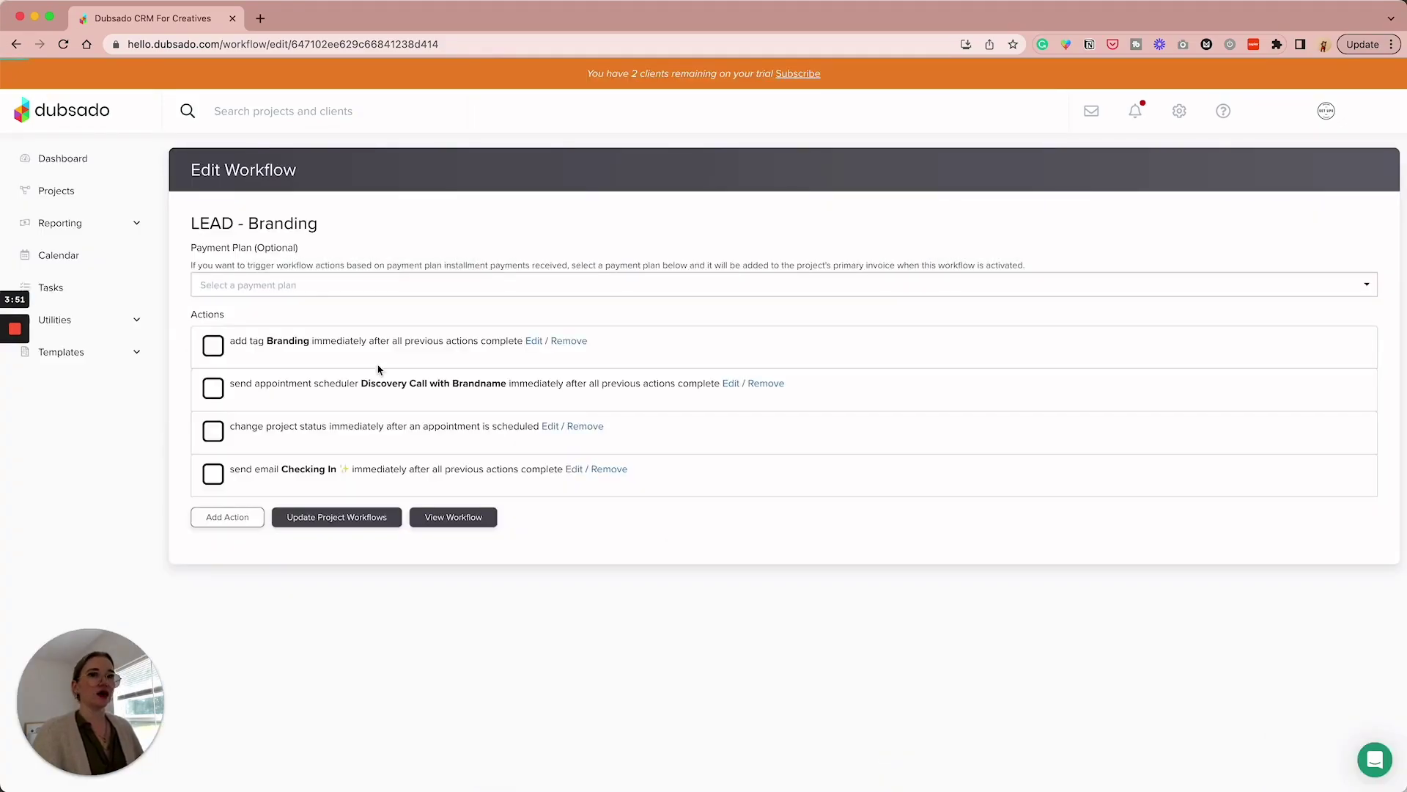
- Set the Checking In email to send 3 days after all previous actions complete and move it above the project status change
left_click(574, 469)
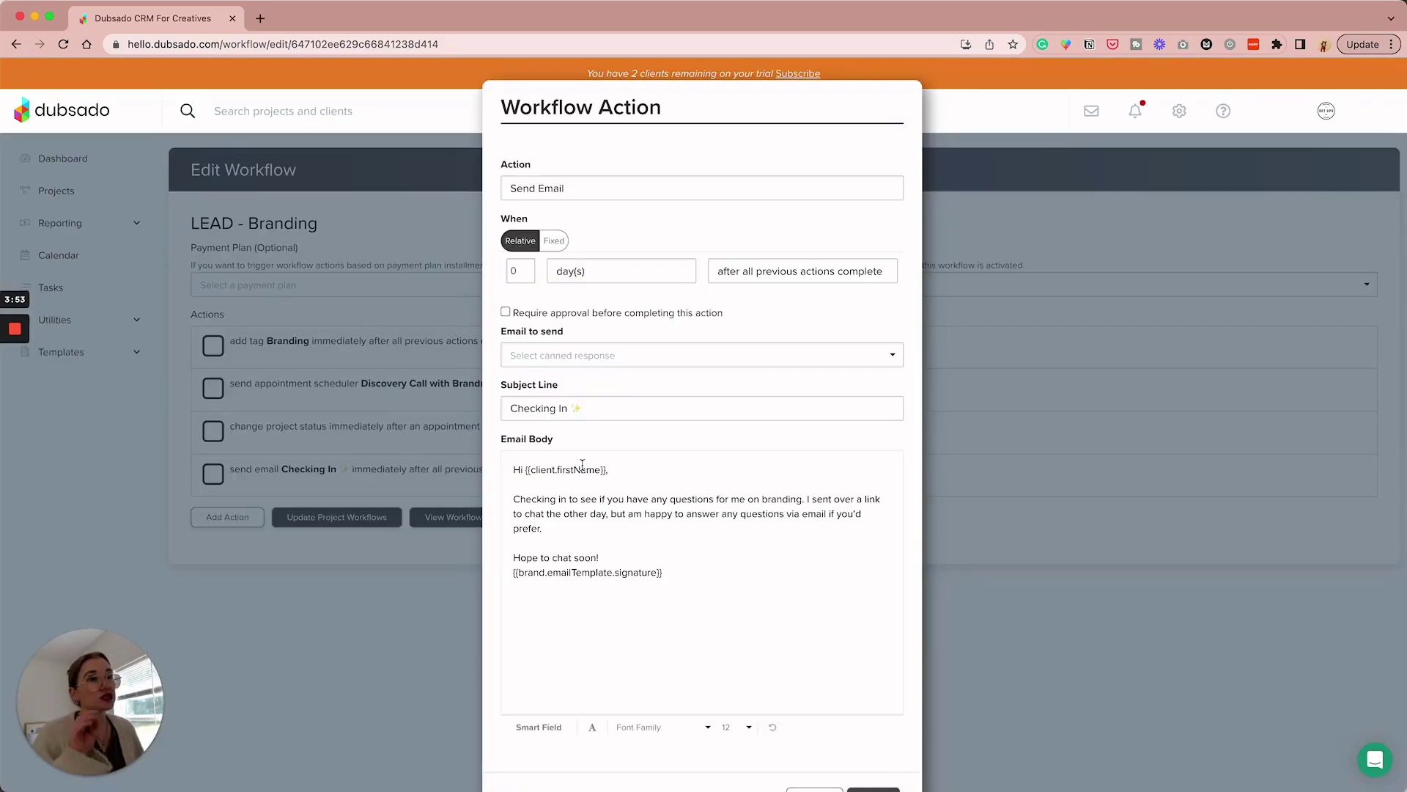
left_click(526, 268)
left_click(526, 268)
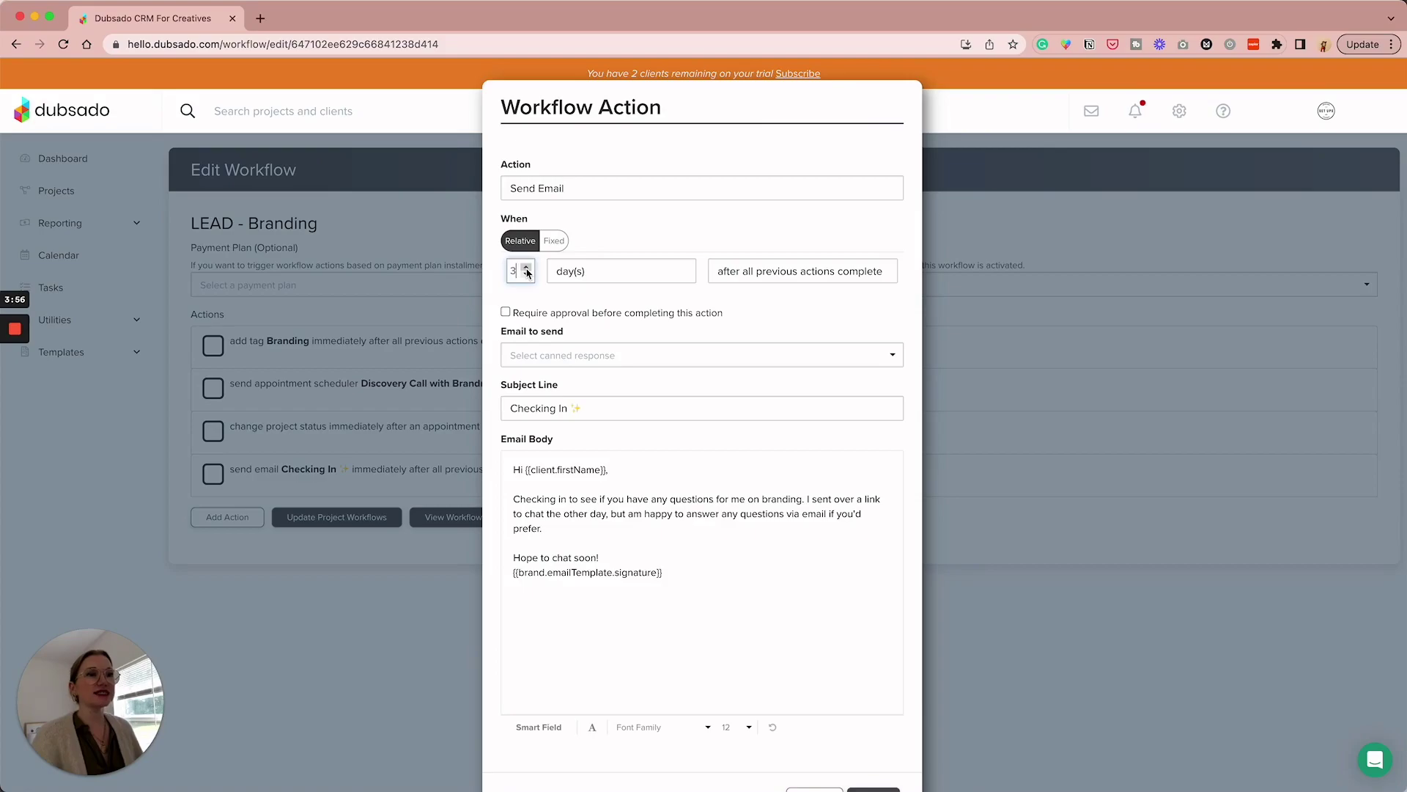
scroll(829, 568, "down", 2)
left_click(870, 745)
left_click_drag(361, 480, 476, 419)
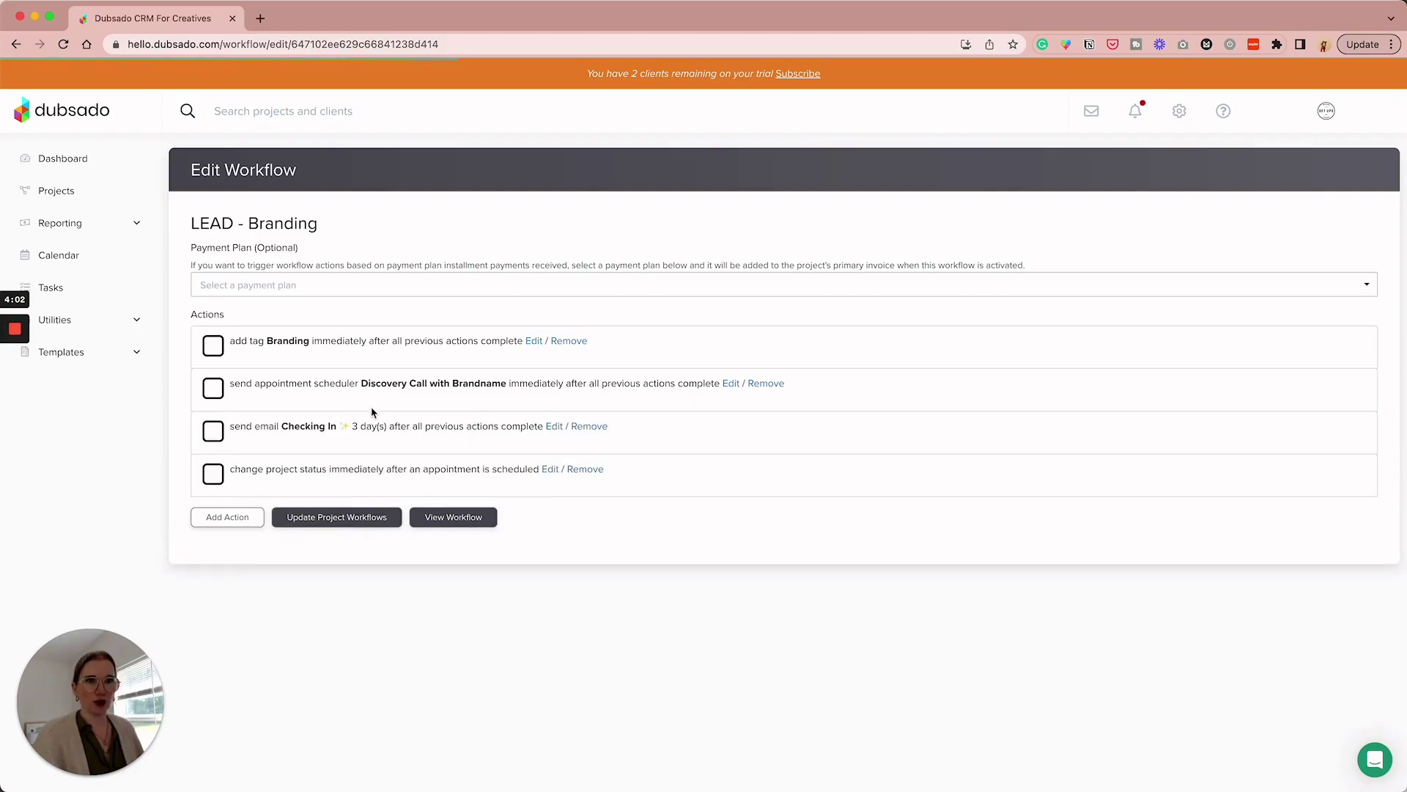
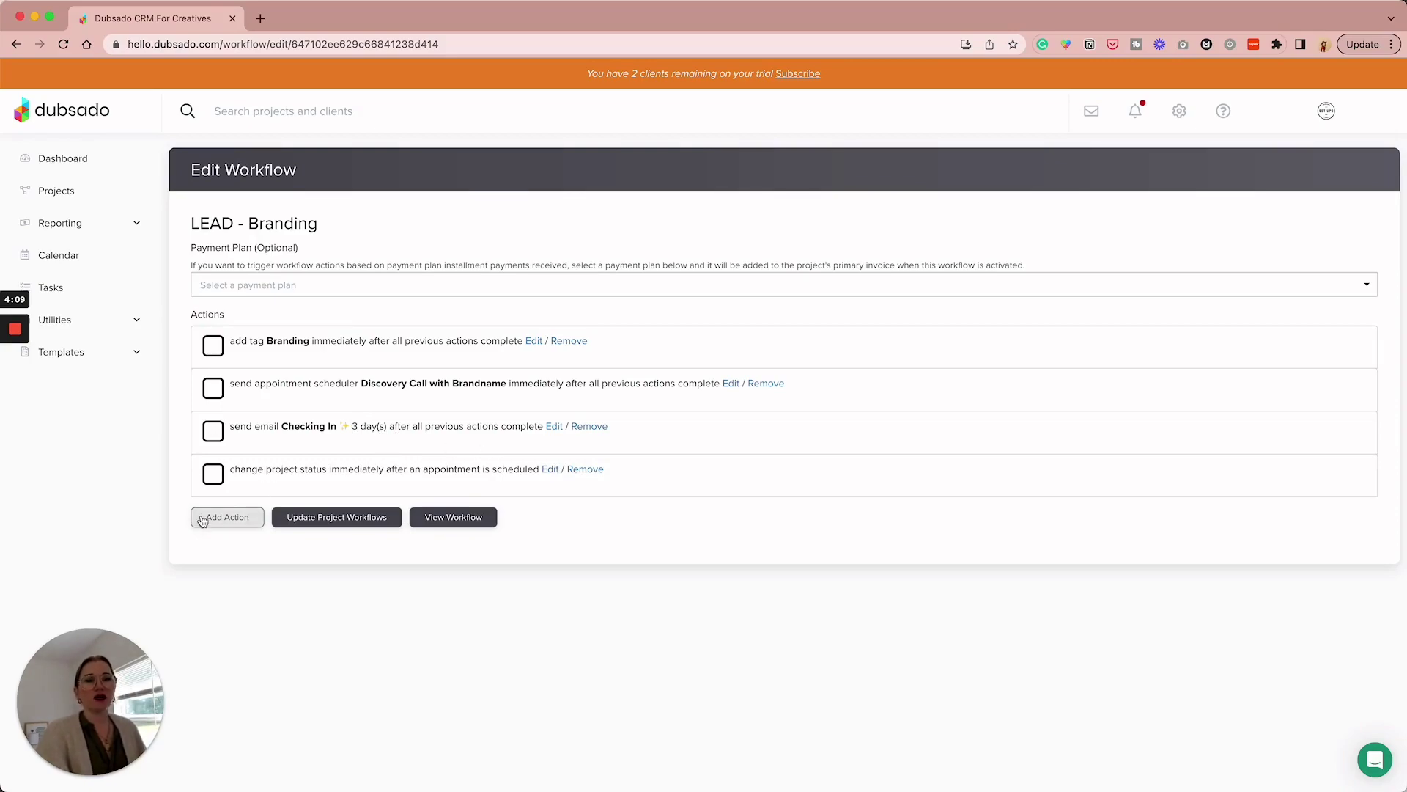
- Start a Create Todo action triggered after an appointment is scheduled, watching the Discovery Call with Brandname scheduler
left_click(551, 383)
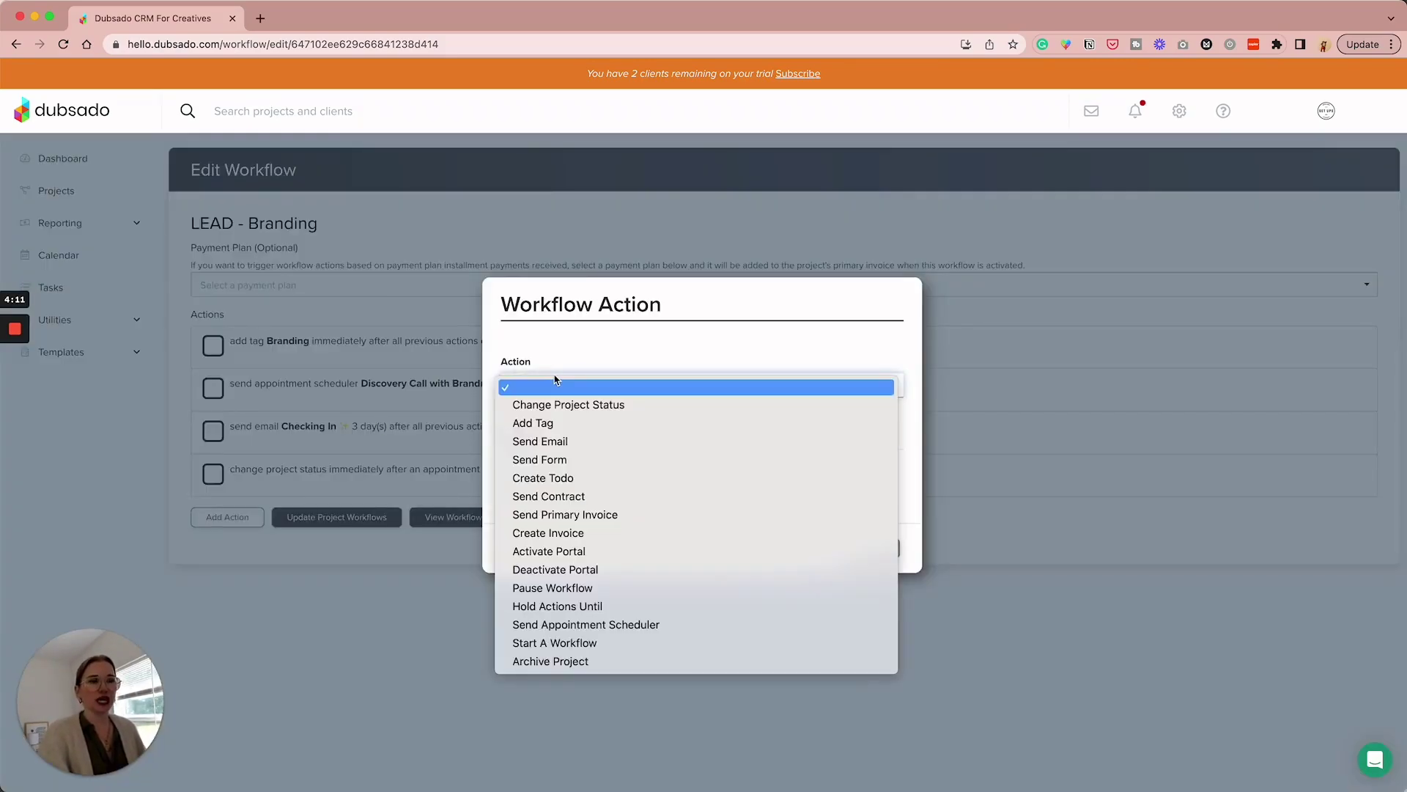
left_click(598, 477)
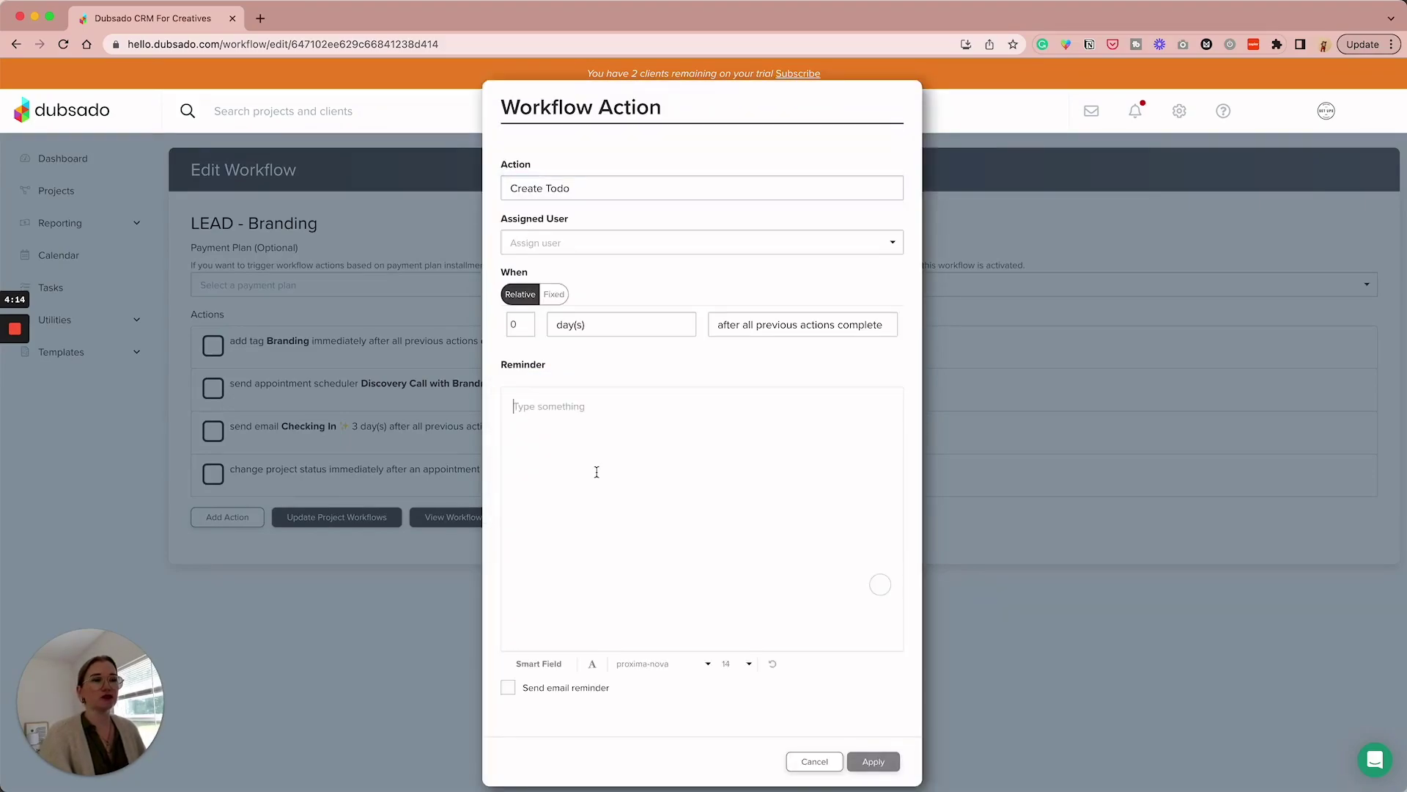
left_click(745, 325)
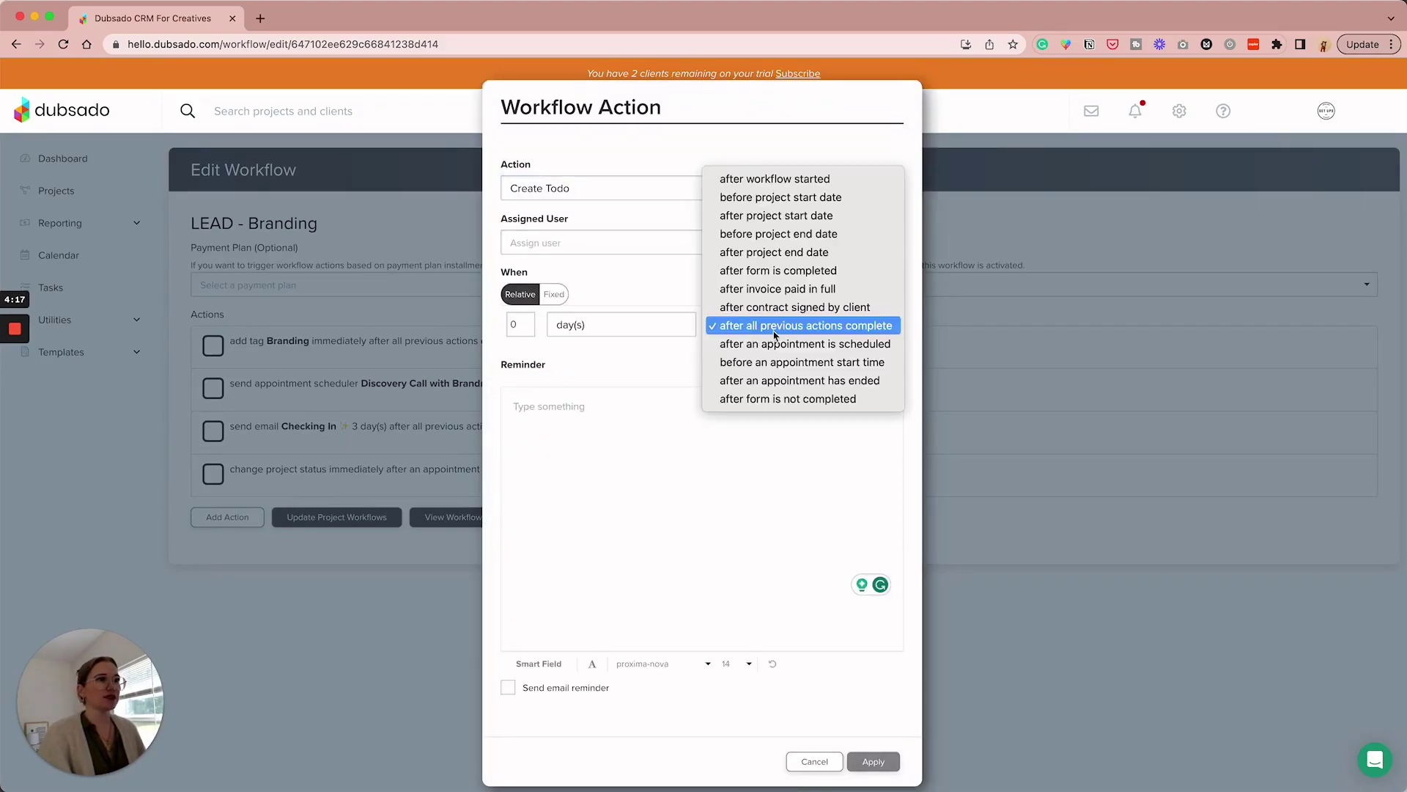
left_click(798, 348)
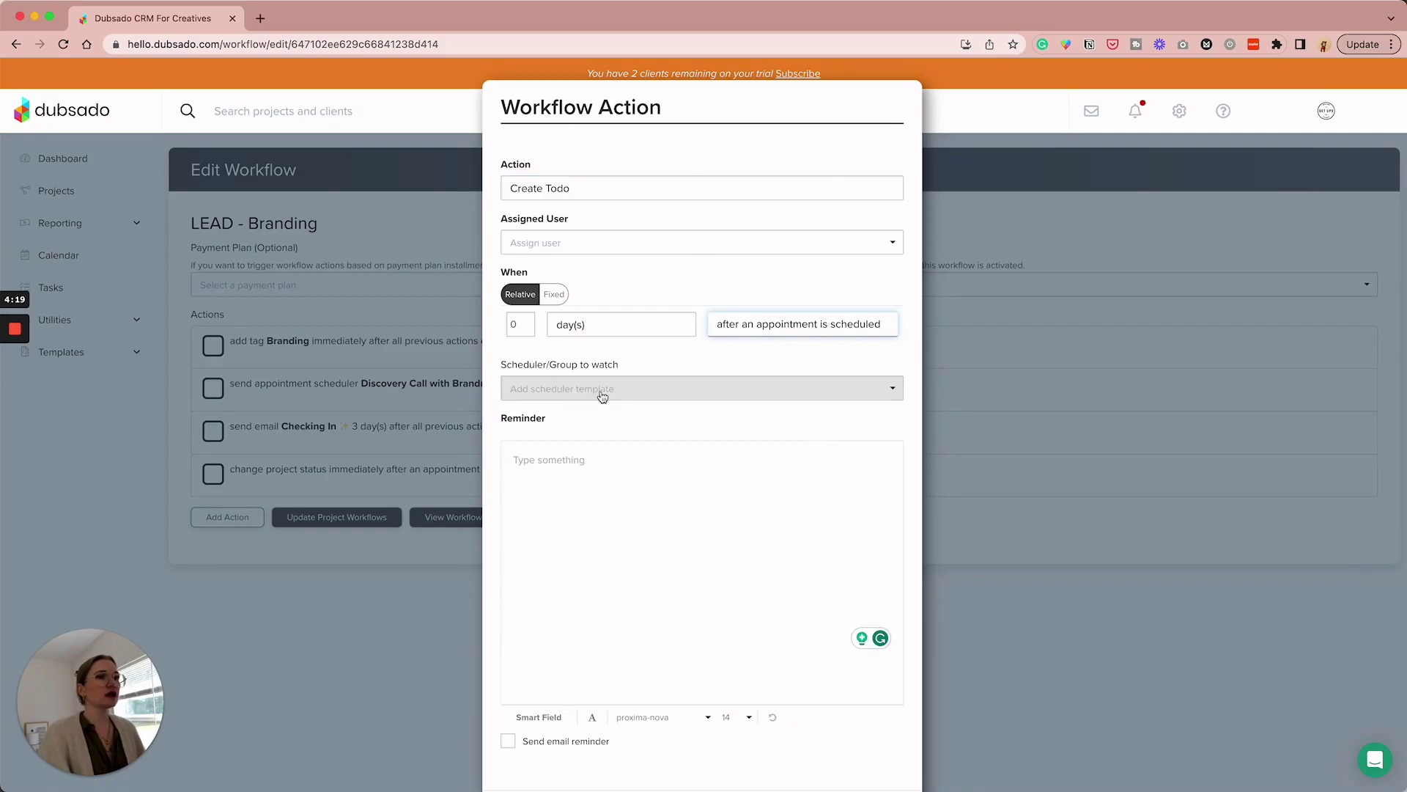
left_click(601, 392)
left_click(601, 433)
- Write the to-do reminder "{{client.name}} needs a proposal sent to them - go ahead and start next workflow" using the client name smart field
left_click(601, 506)
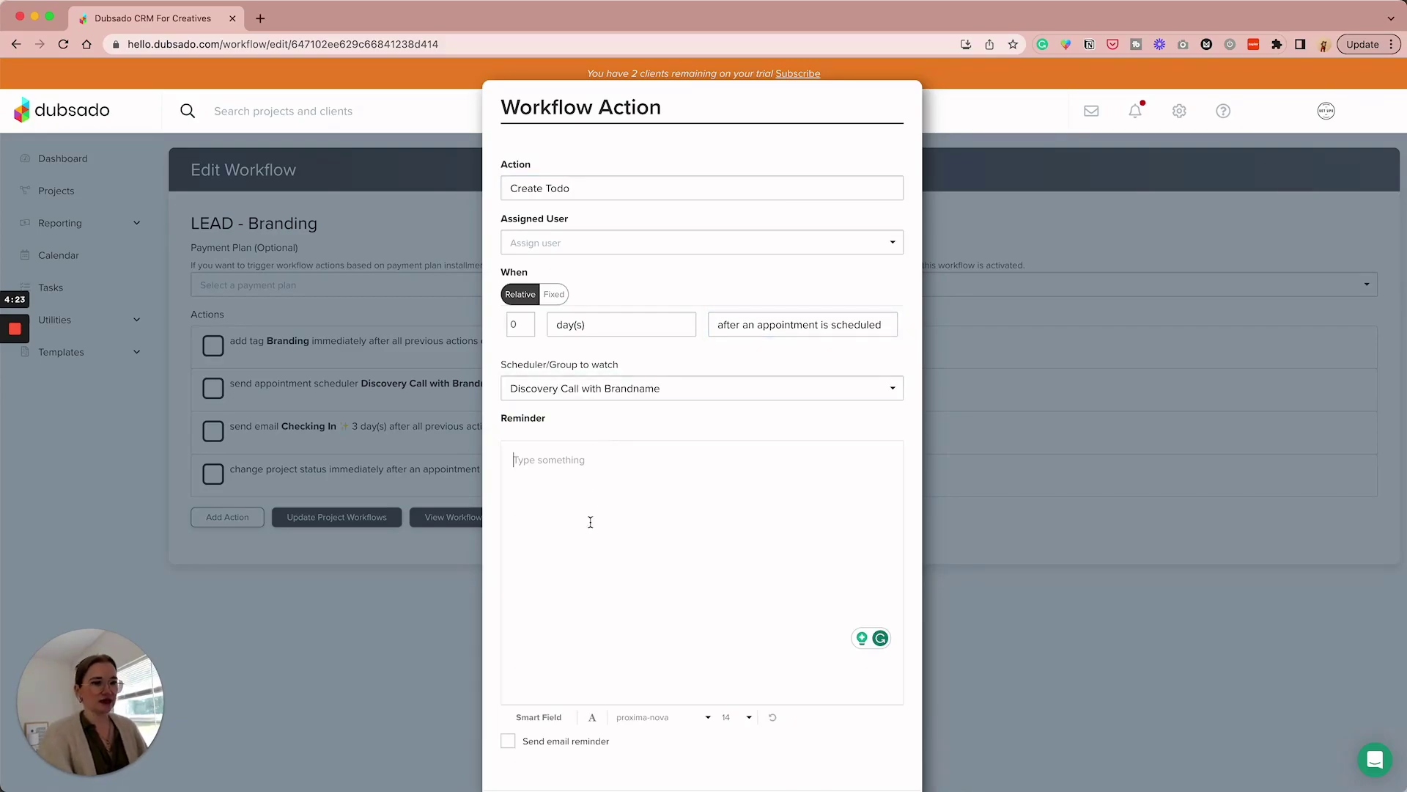
left_click(548, 717)
left_click(591, 692)
left_click(609, 487)
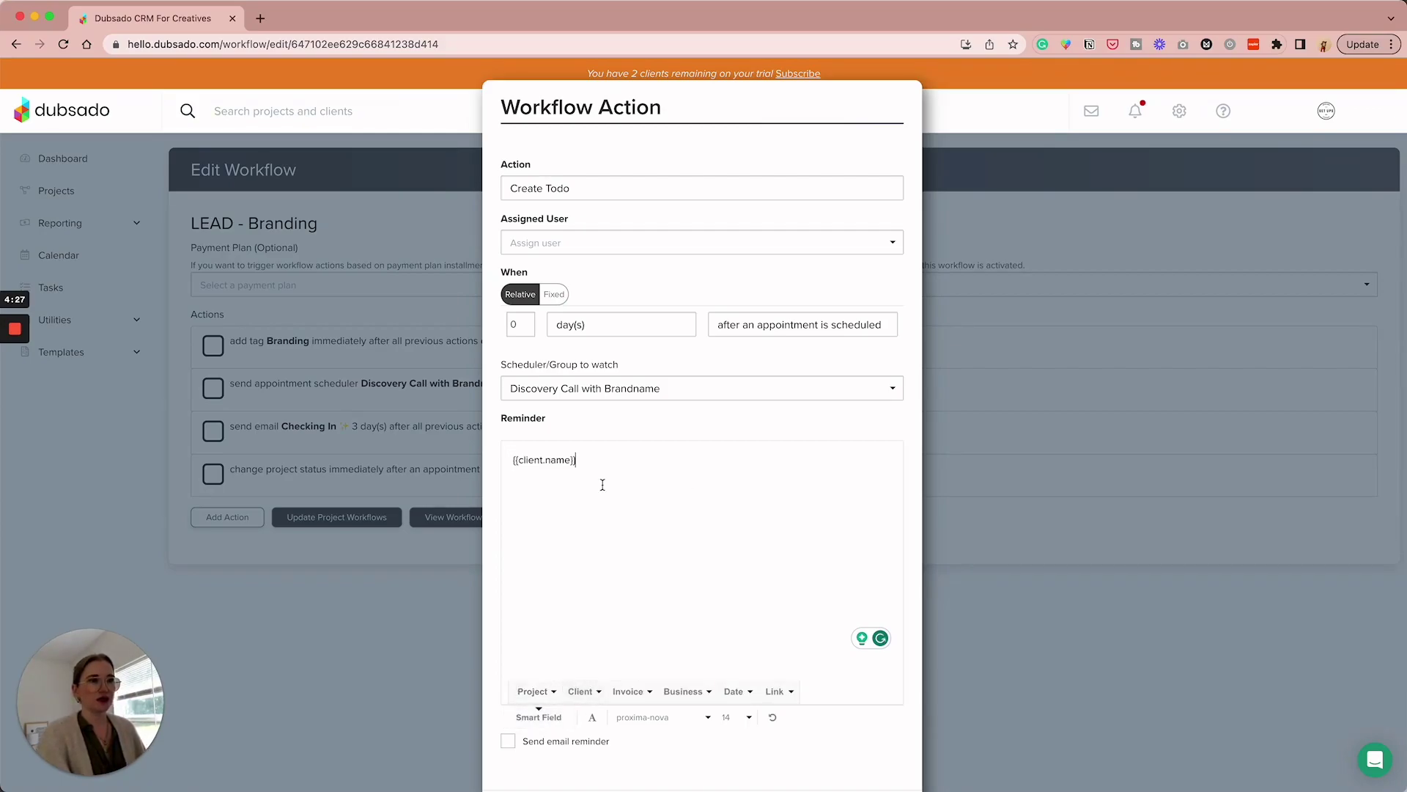
type("needs a propo")
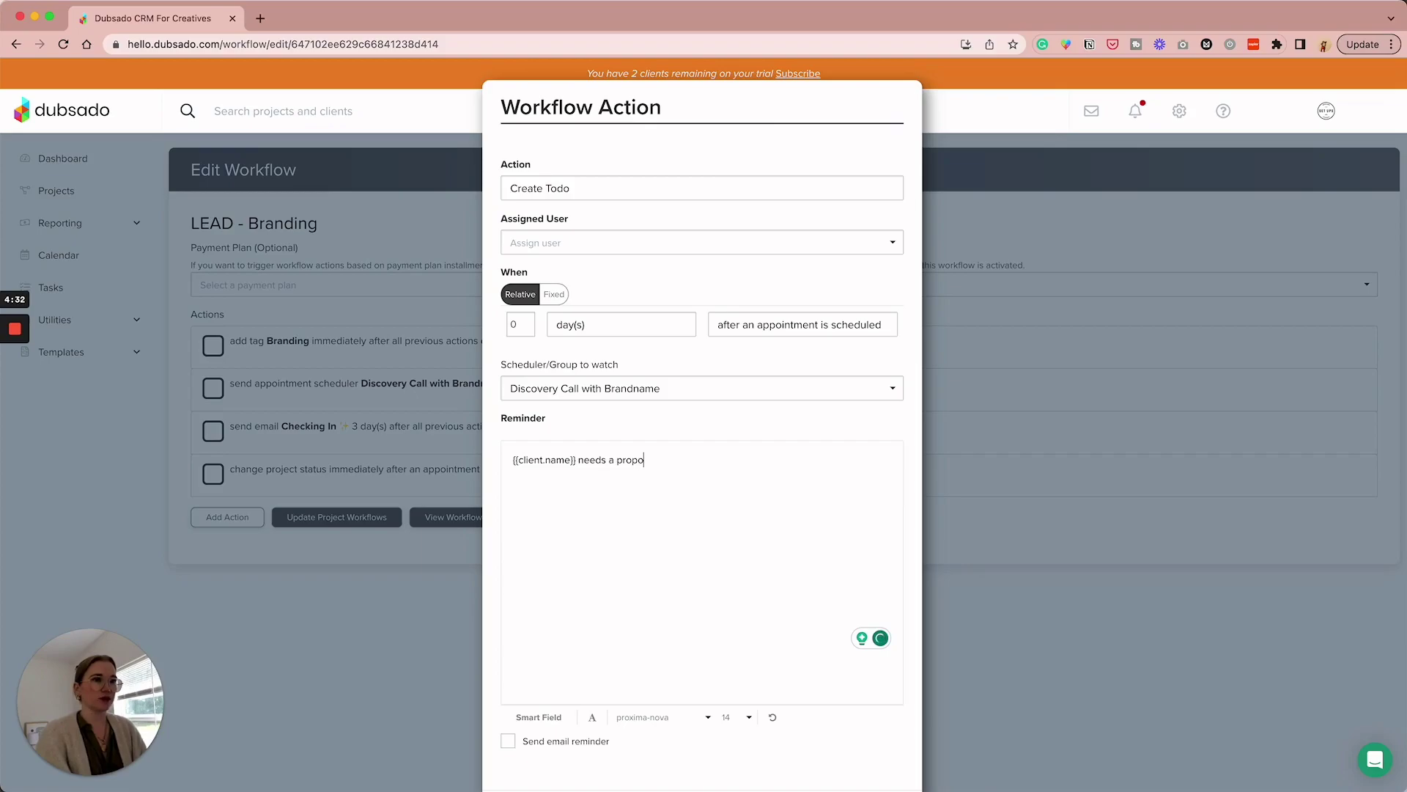
type("sal sent to them - go ahead and sta")
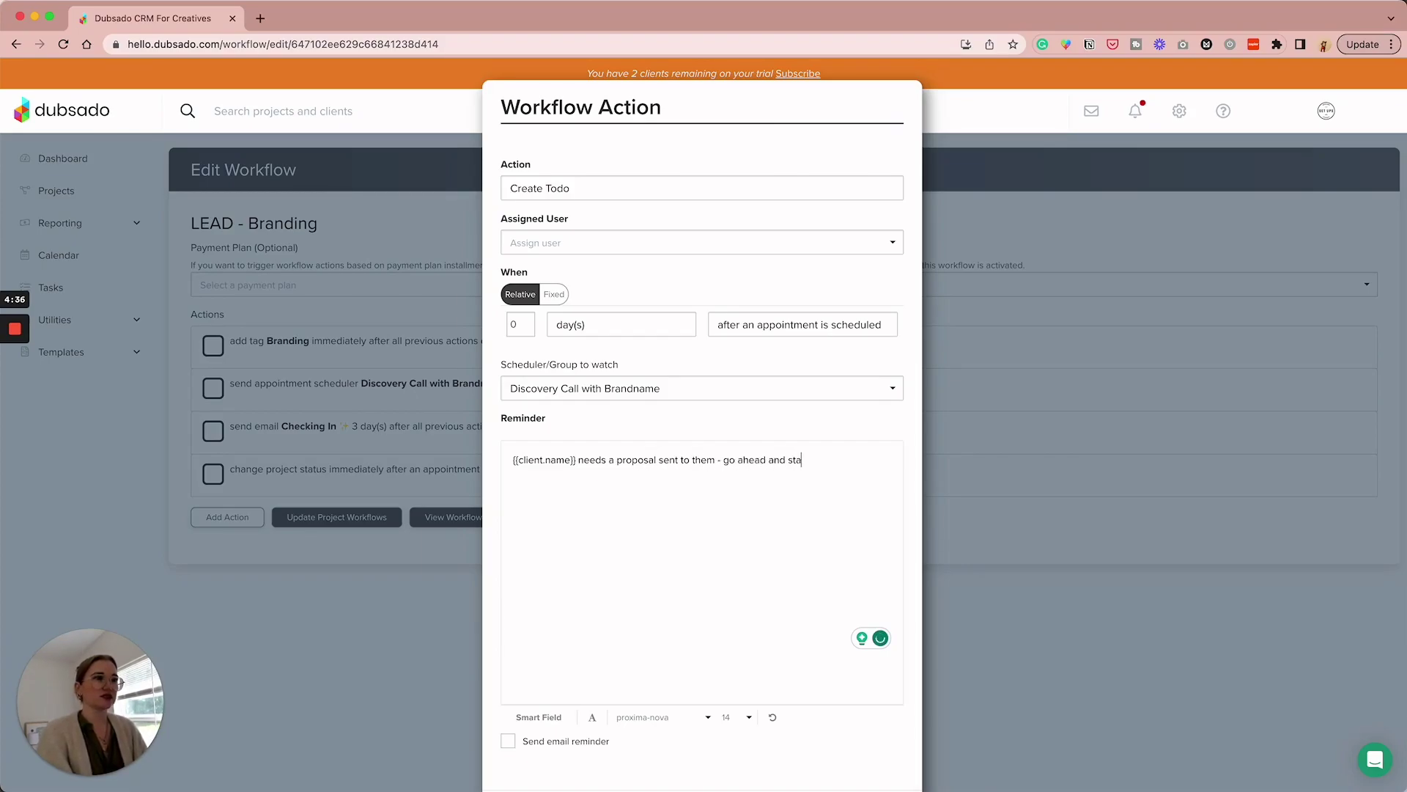
type("rt next workflow")
left_click(573, 741)
scroll(675, 622, "down", 2)
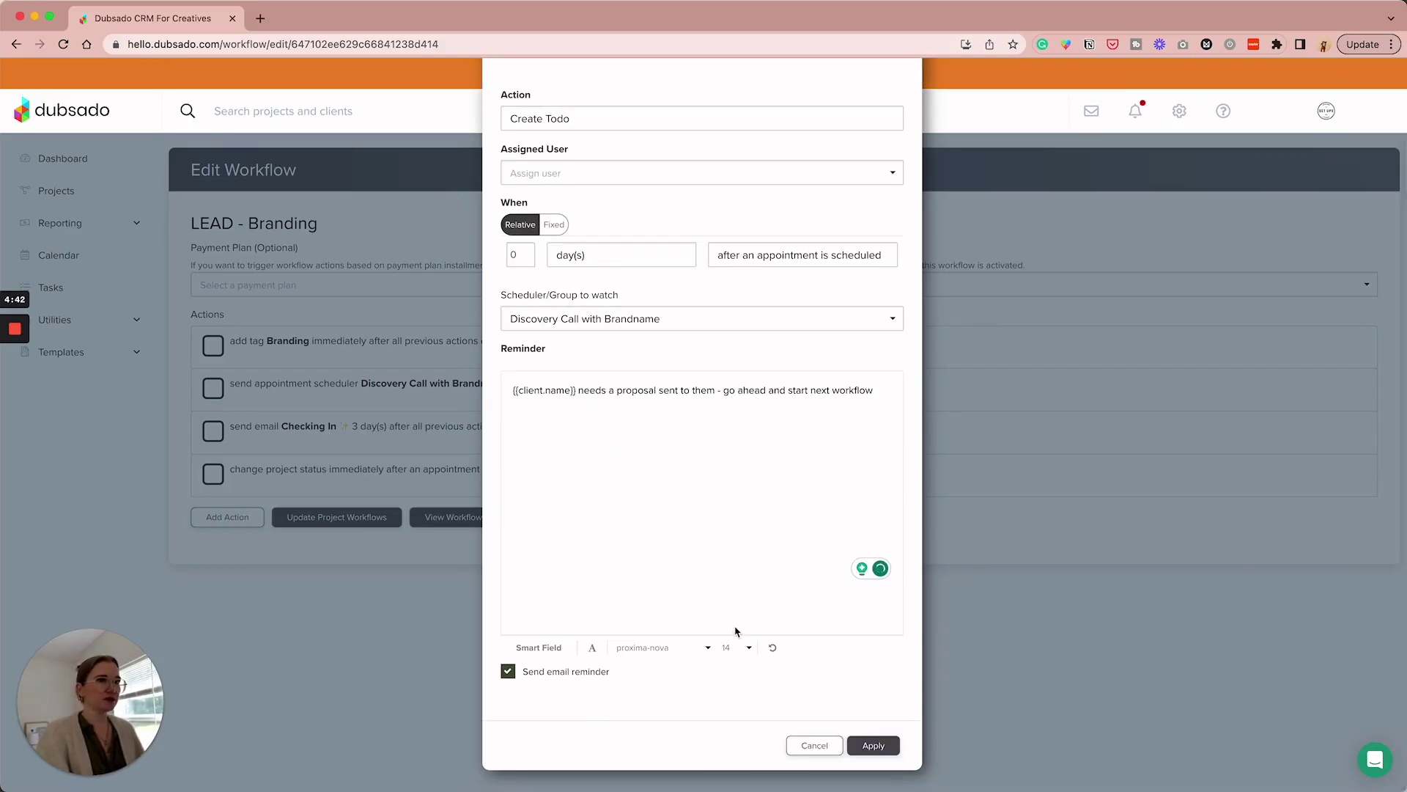
left_click(558, 674)
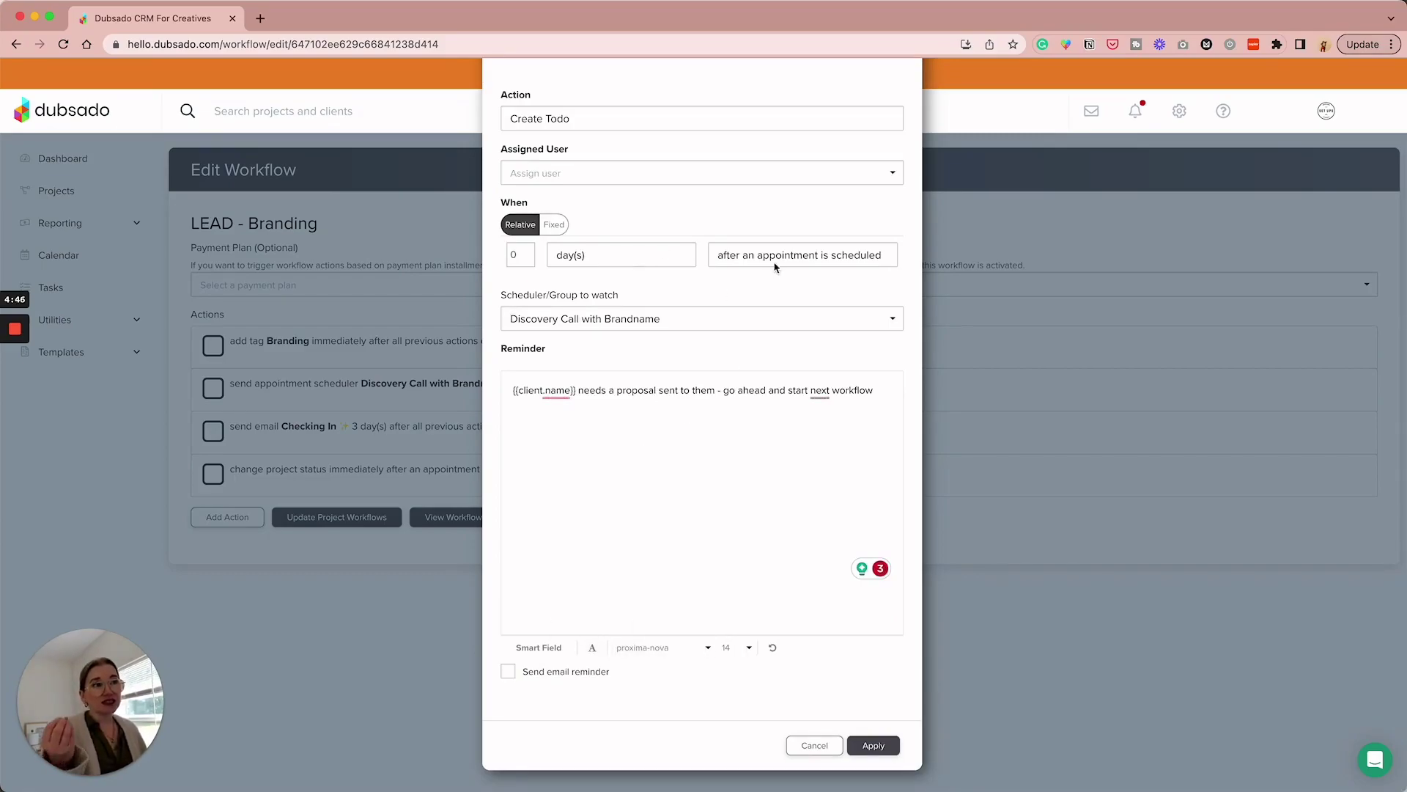
- Assign the to-do to the account's user and apply the action to the workflow
left_click(761, 180)
left_click(753, 198)
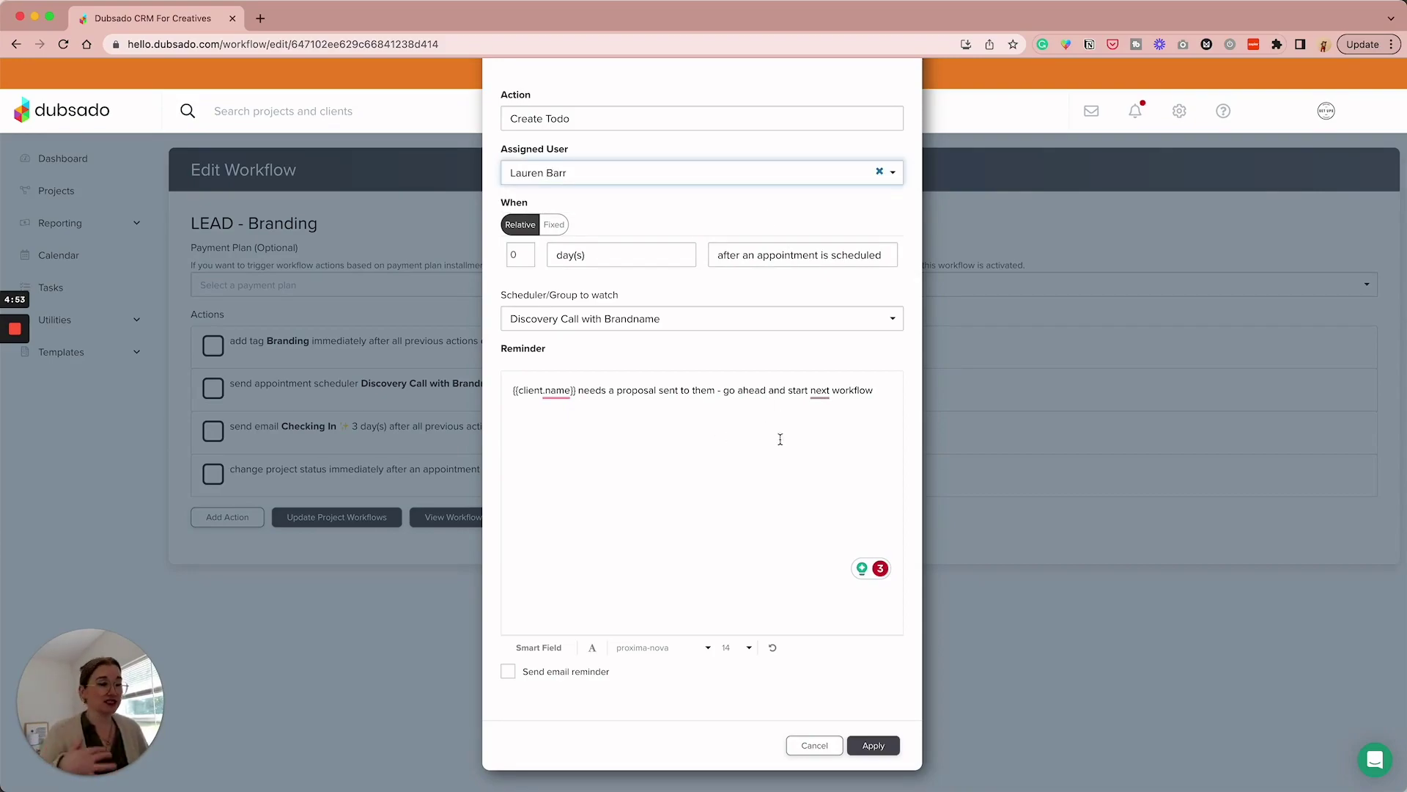
left_click(873, 745)
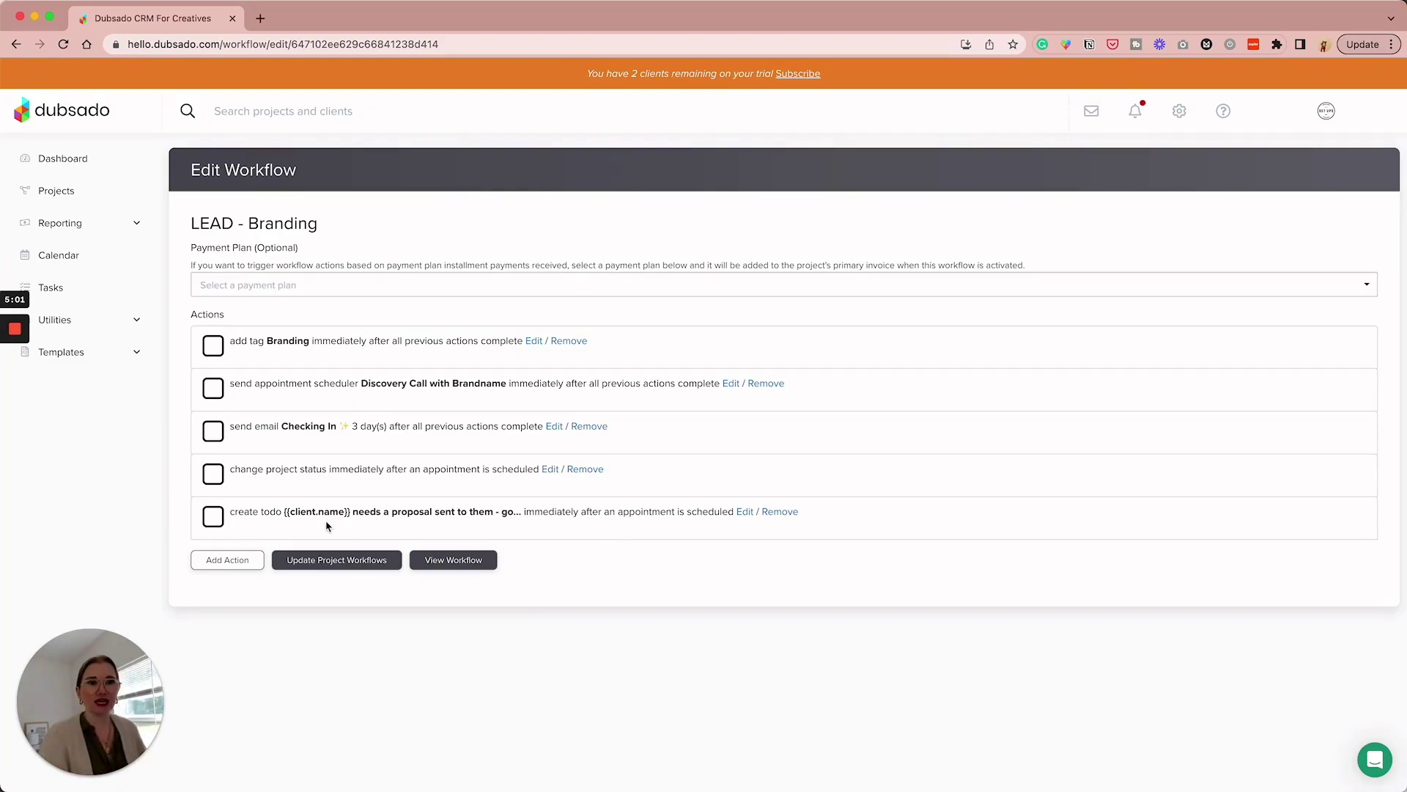
- Add a Pause Workflow action triggered immediately after an appointment is scheduled, watching the Discovery Call with Brandname scheduler
left_click(227, 561)
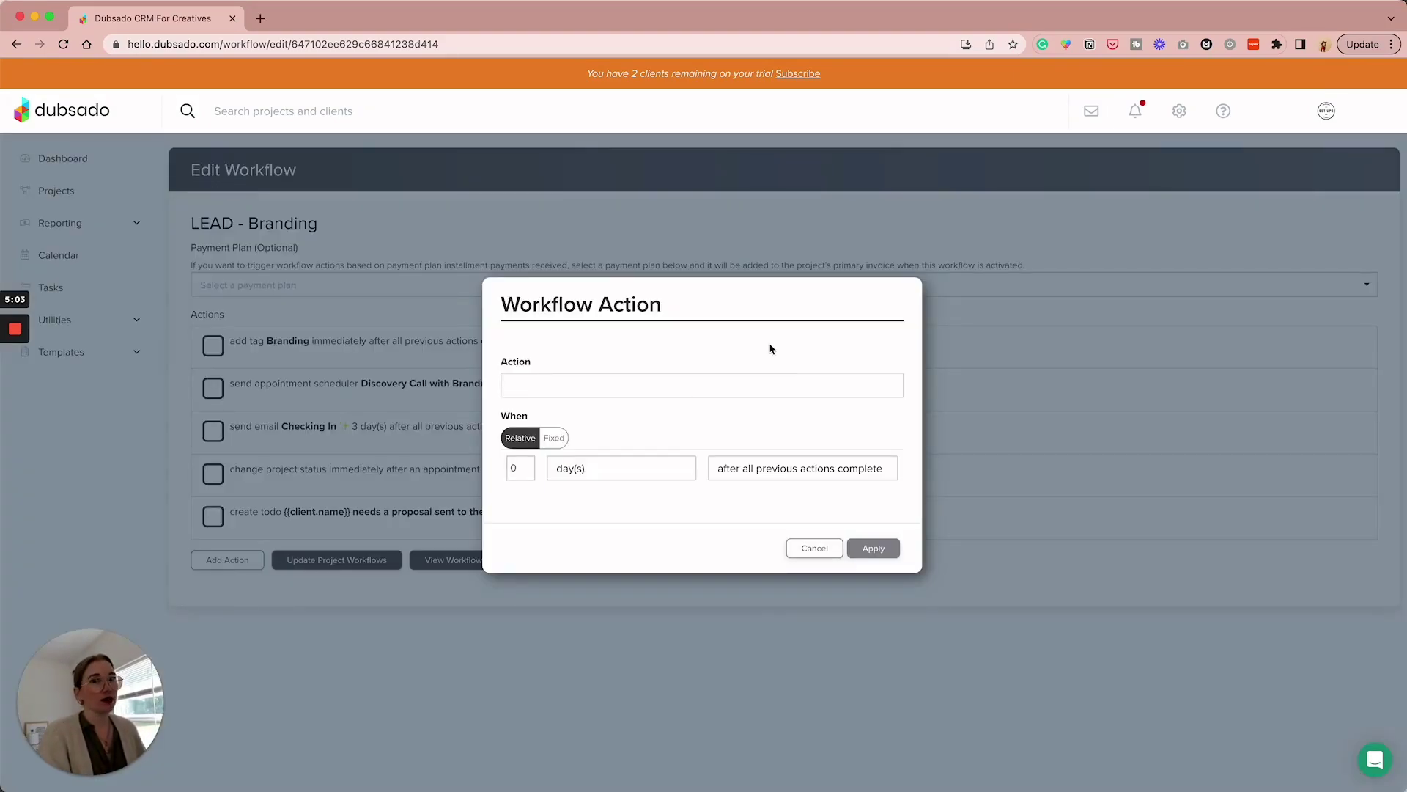
left_click(729, 386)
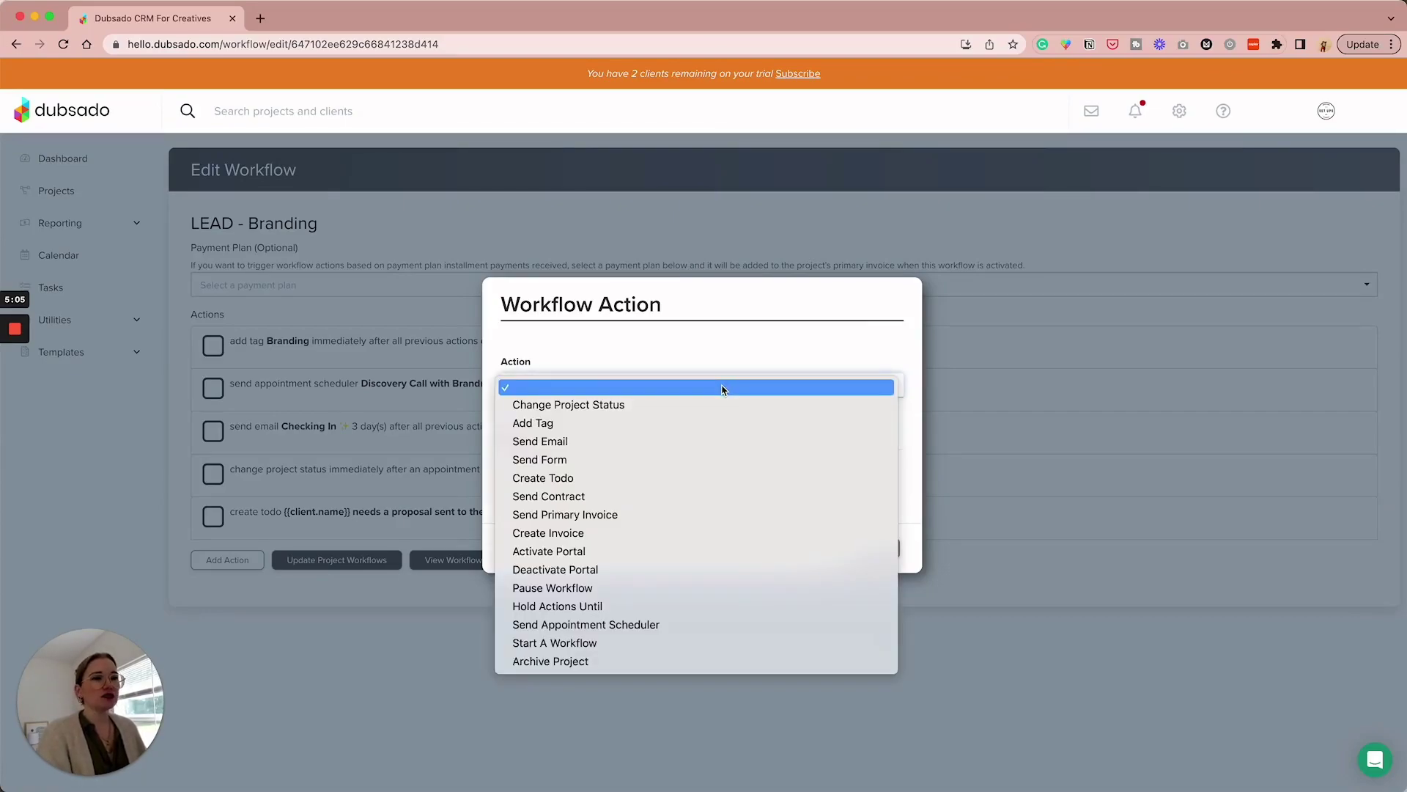
left_click(653, 588)
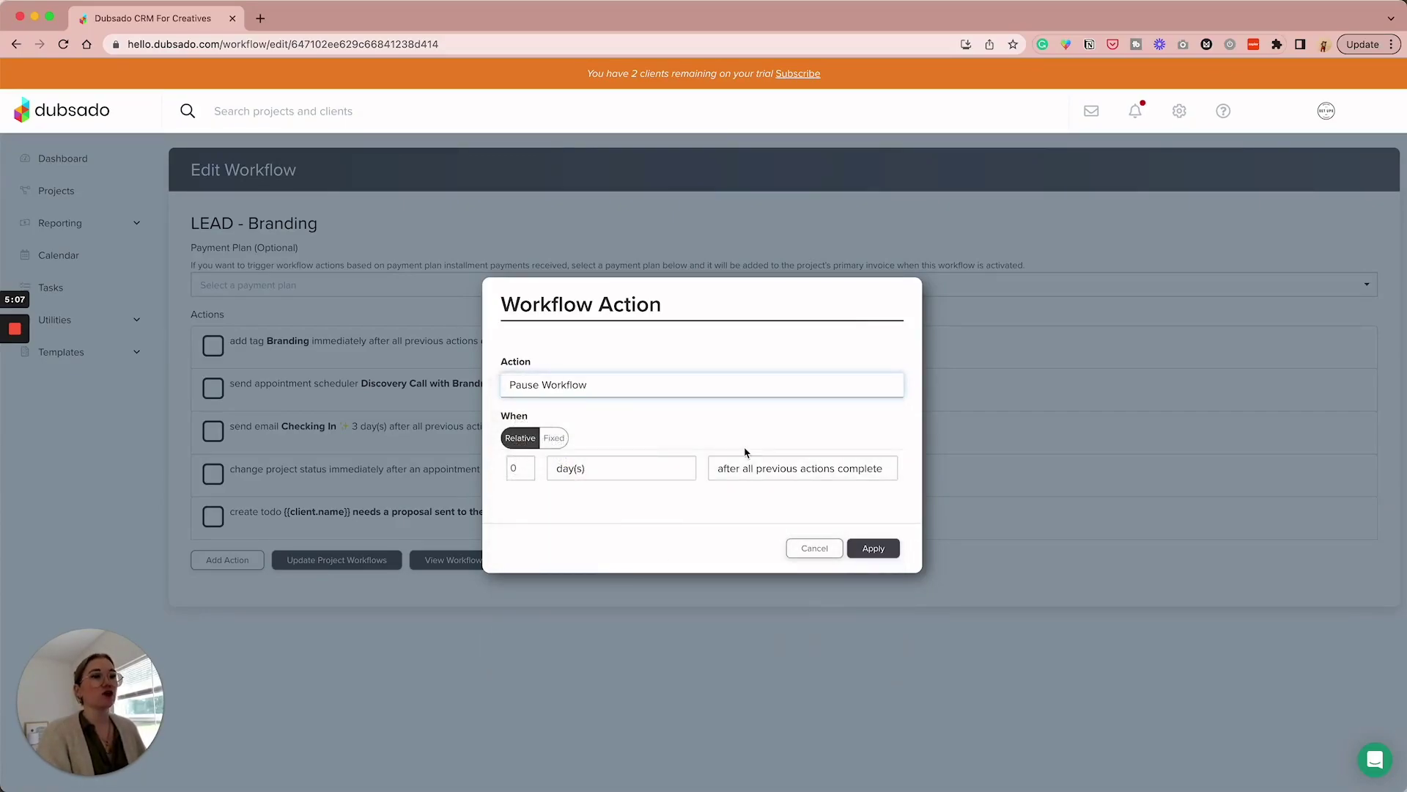
left_click(766, 473)
left_click(833, 486)
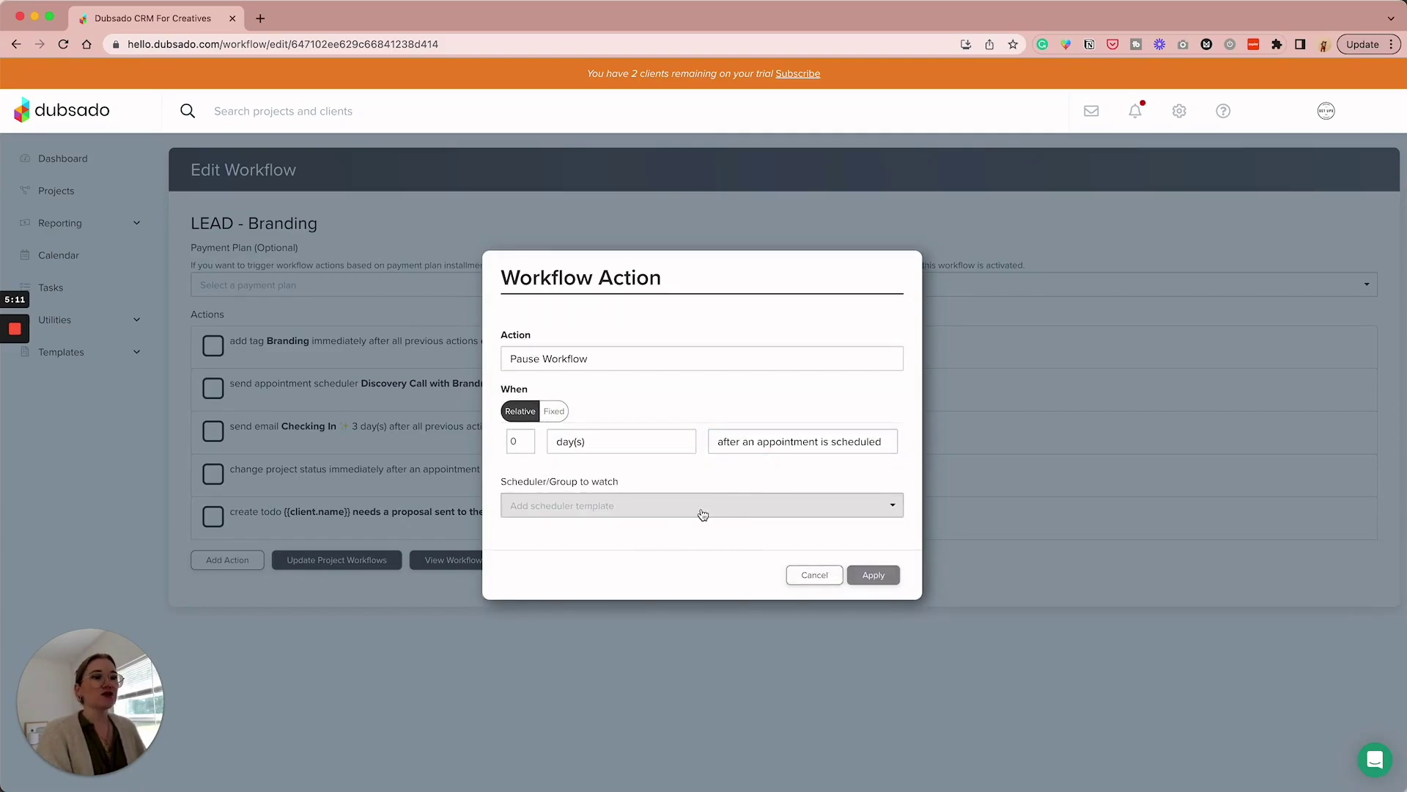
left_click(703, 514)
left_click(630, 553)
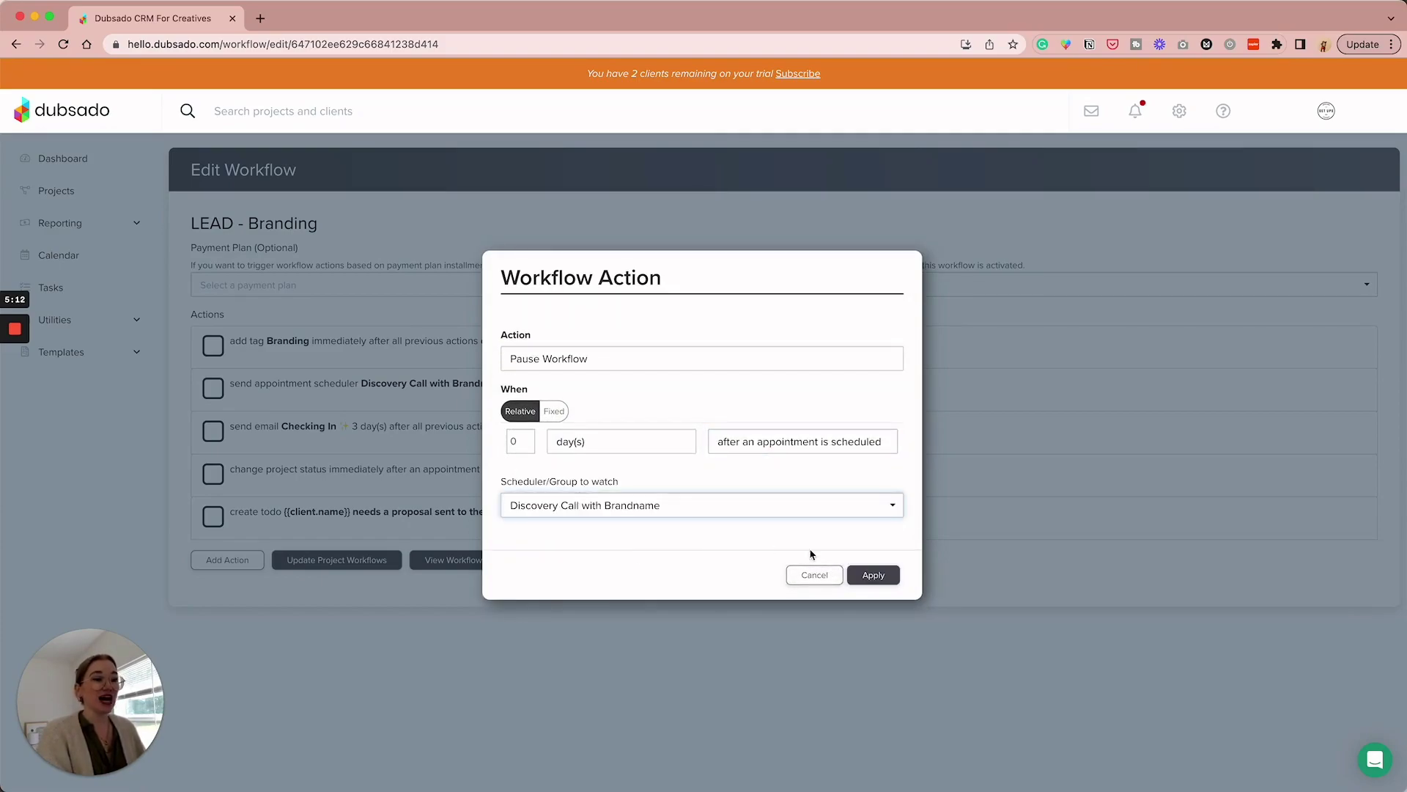
left_click(874, 574)
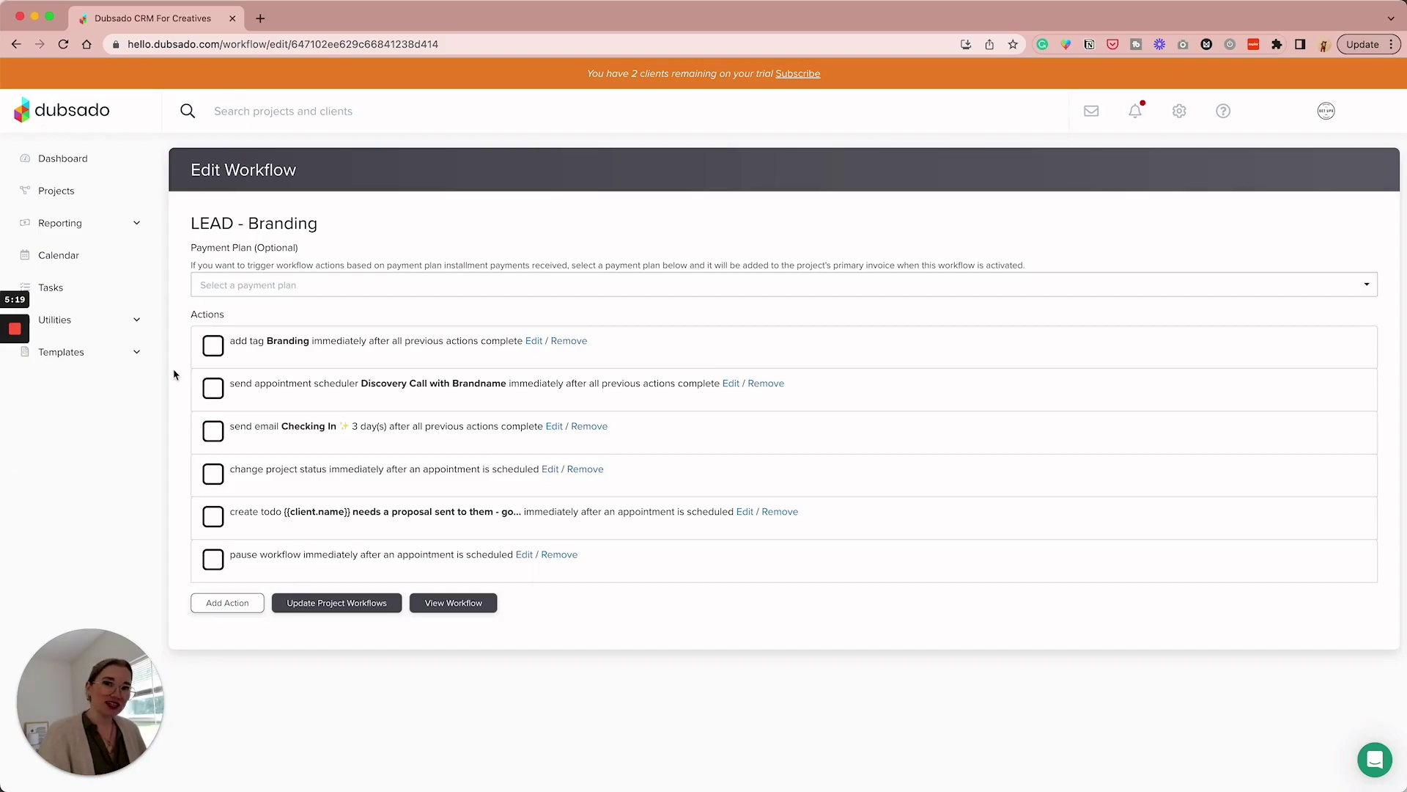
- Return to the workflow templates and duplicate the LEAD - Branding workflow
left_click(87, 353)
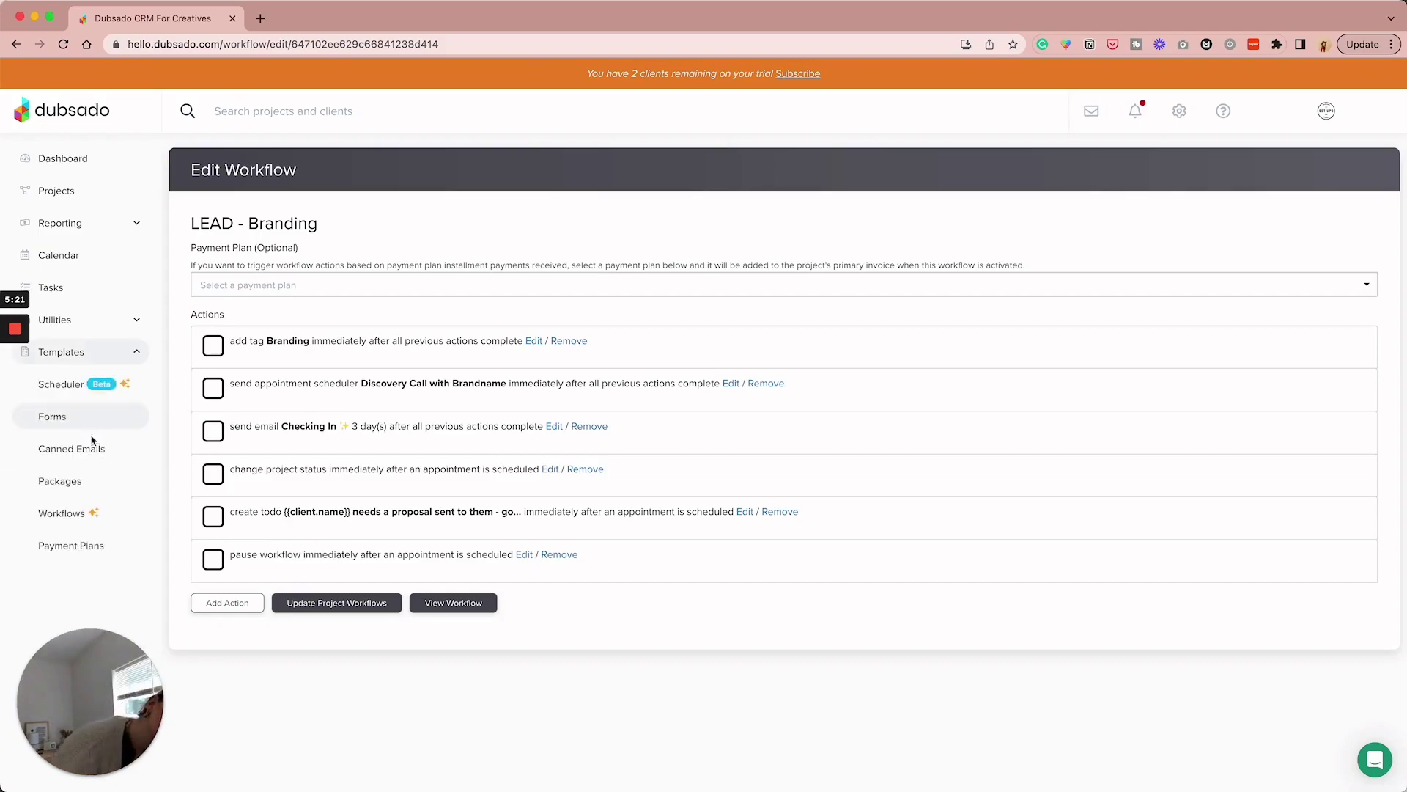
left_click(88, 516)
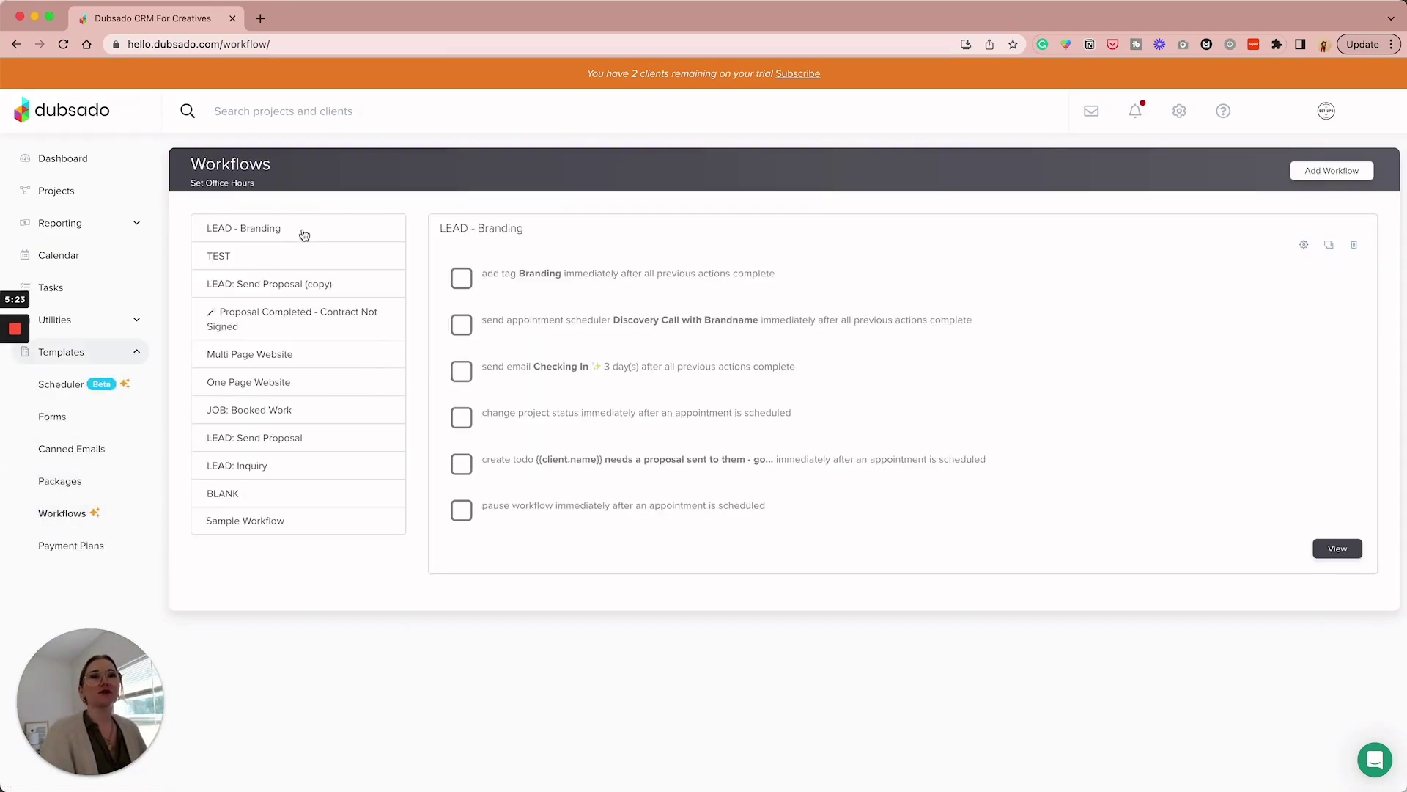
left_click(1329, 245)
- Open the copied LEAD - Branding workflow for editing and rename it LEAD - Website
left_click(332, 551)
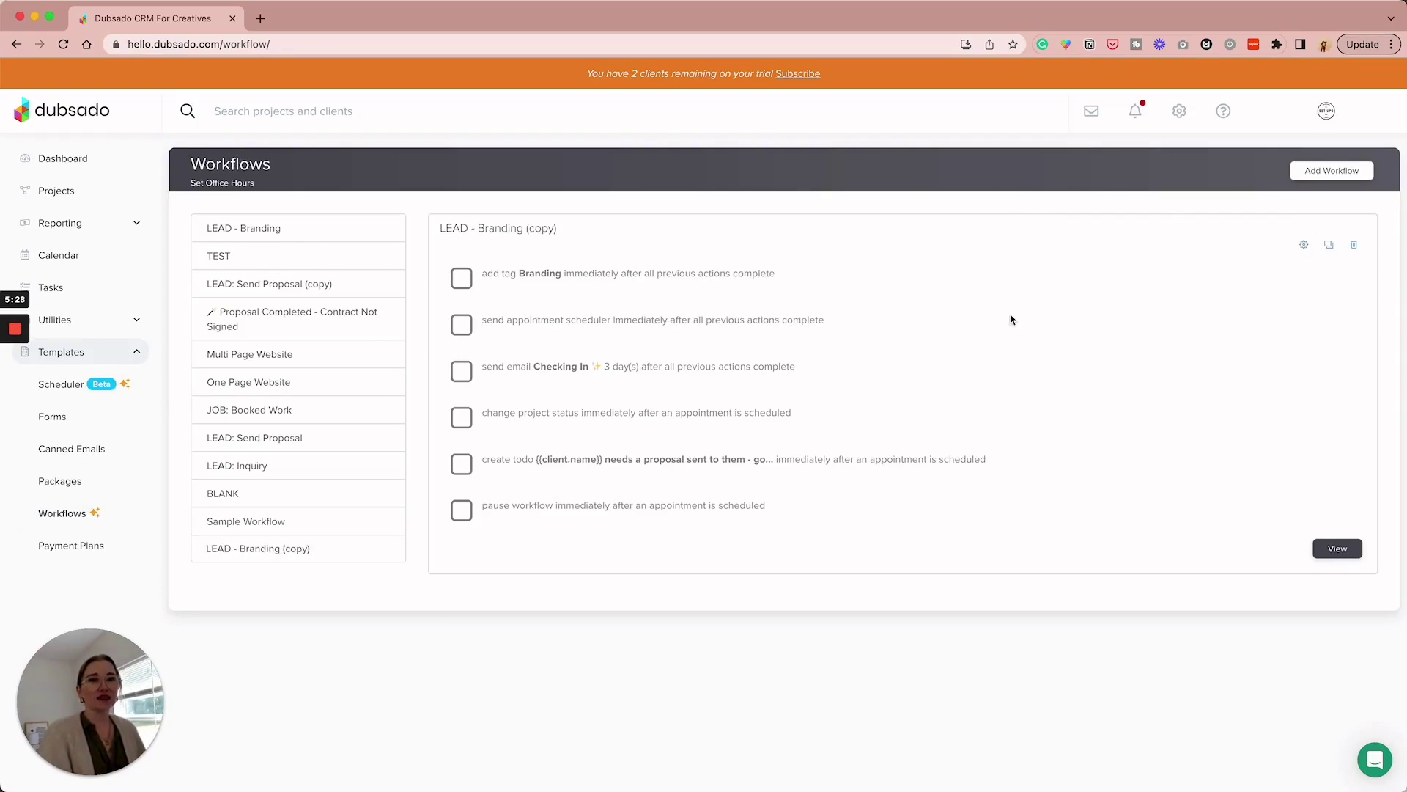
left_click(1305, 247)
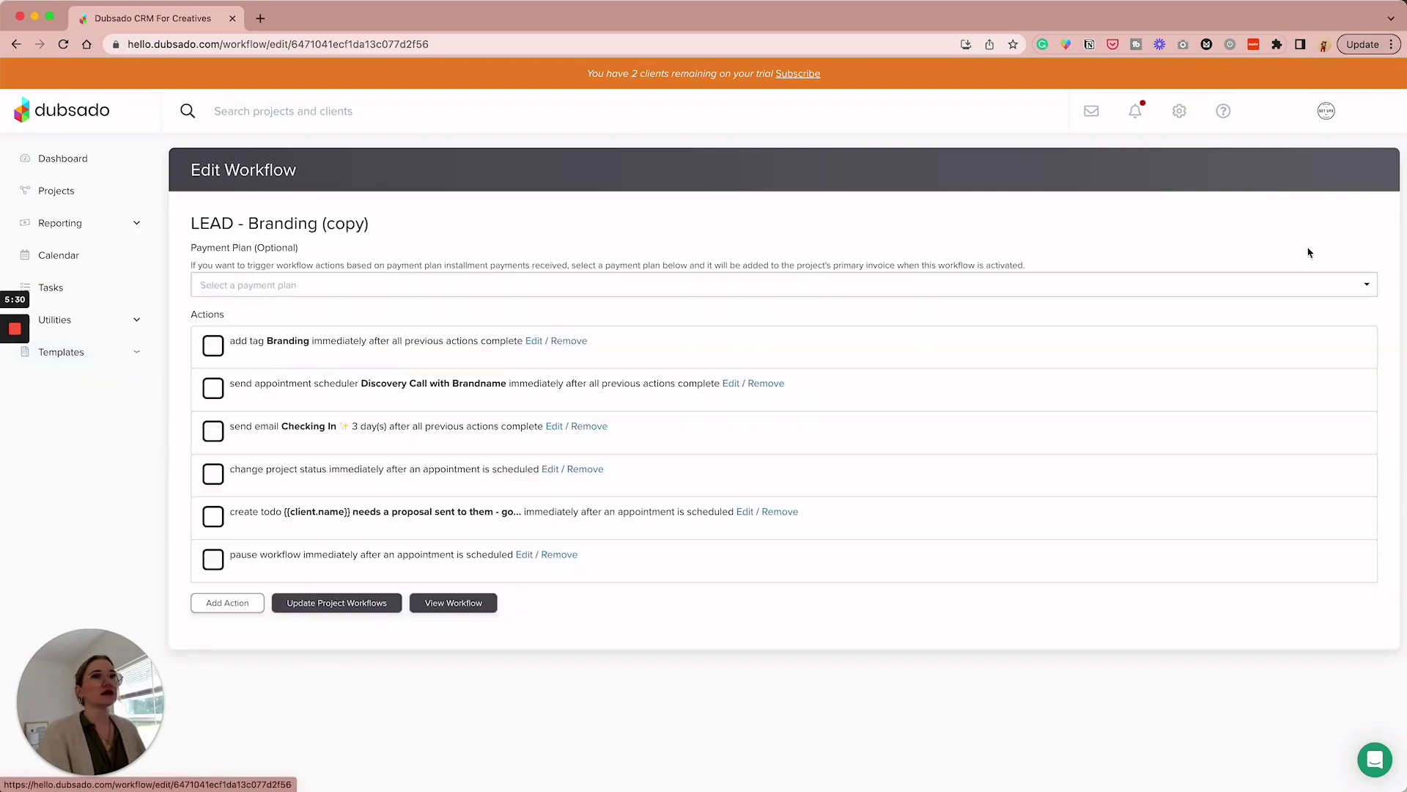
left_click(316, 223)
left_click_drag(228, 226, 323, 236)
type("Website")
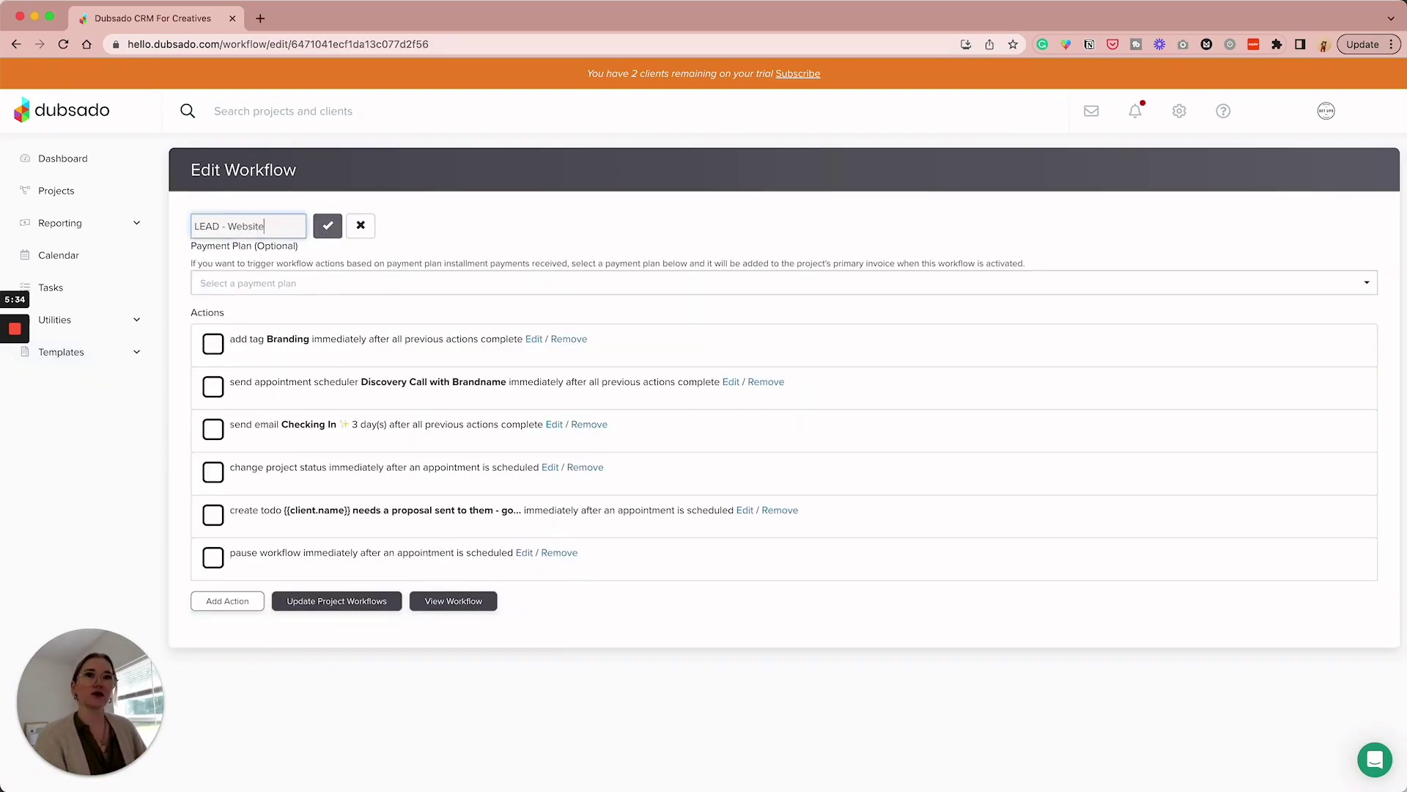
left_click(328, 226)
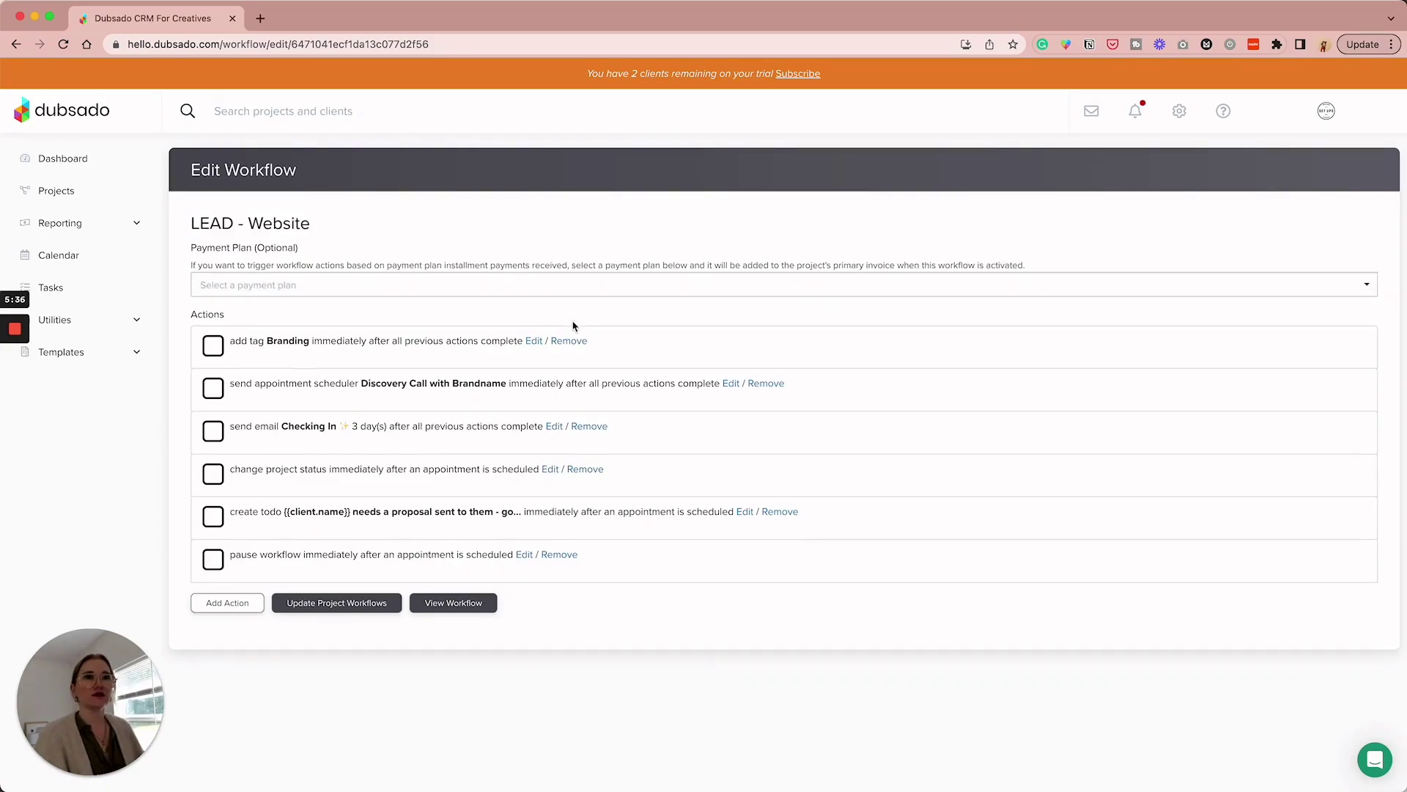
- In the Add Tag action, replace the Branding tag with a newly created tag named Website and apply the change
left_click(539, 341)
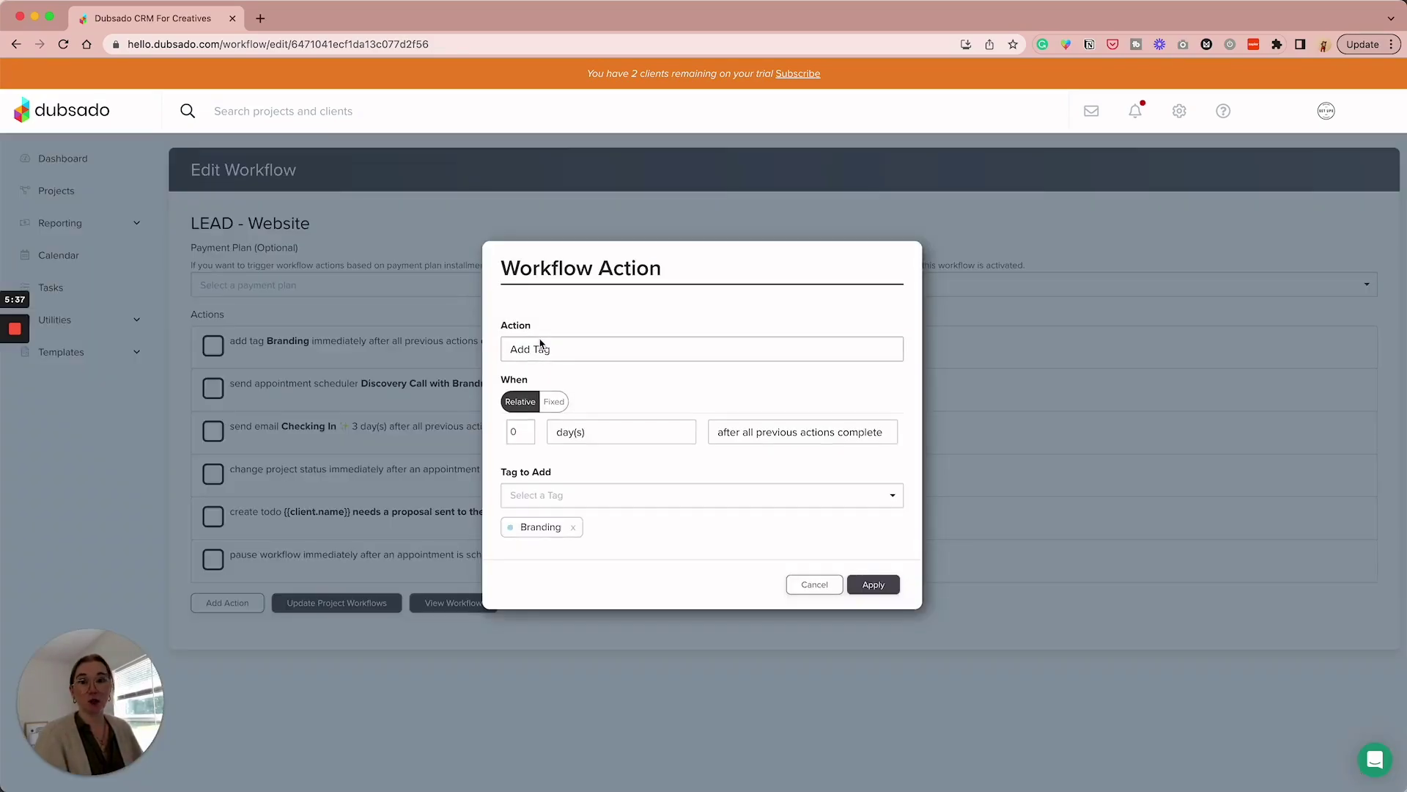
left_click(576, 530)
left_click(550, 509)
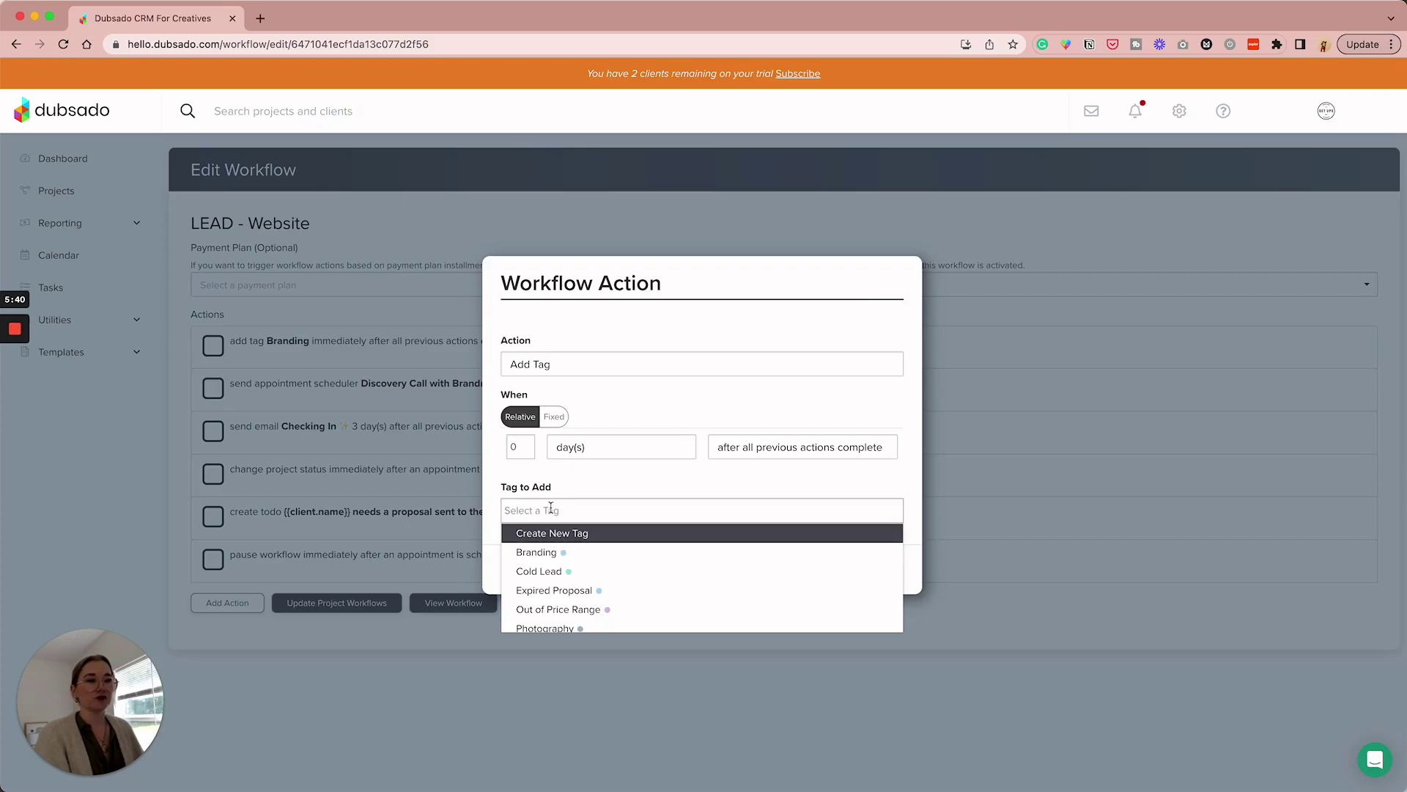
type("web")
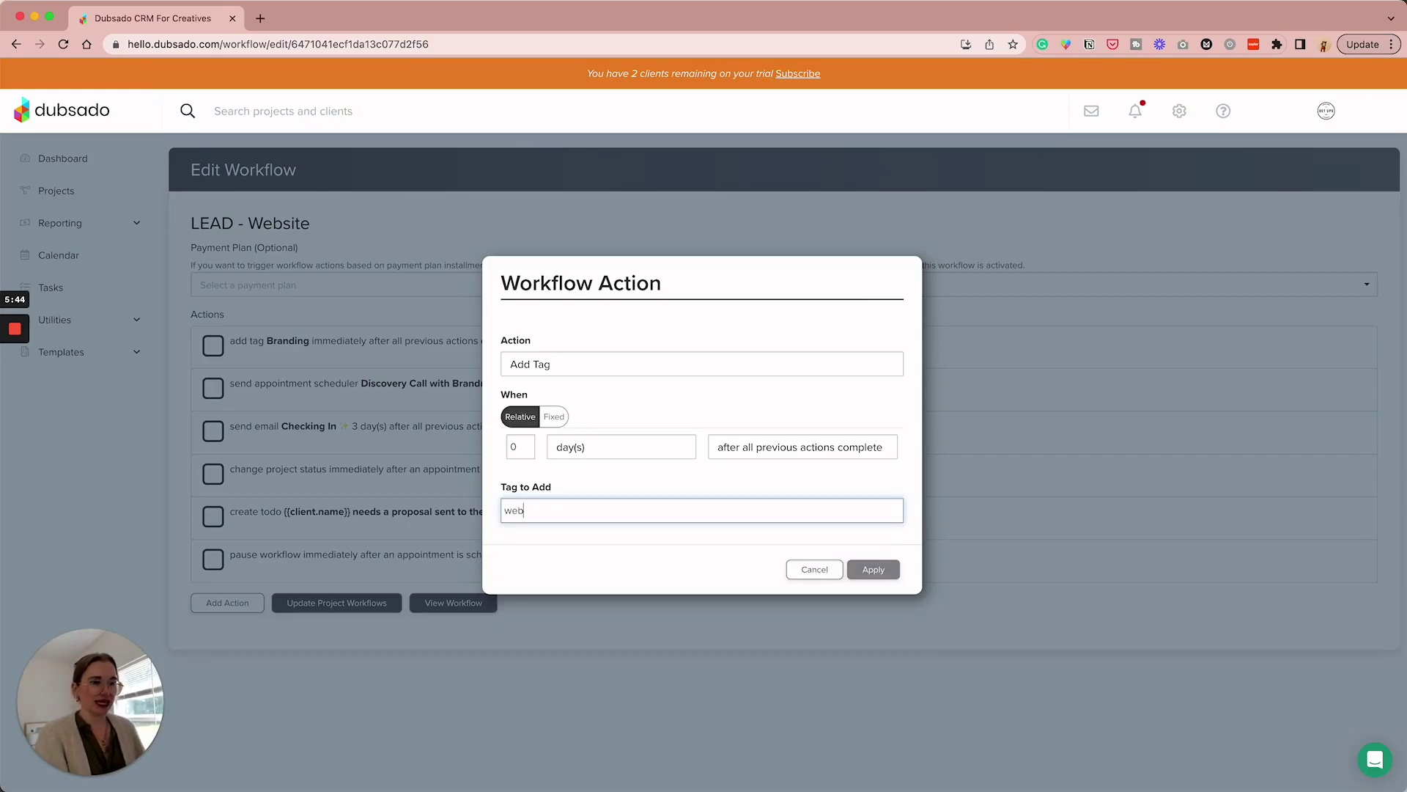
key("super+a")
key("BackSpace")
left_click(544, 534)
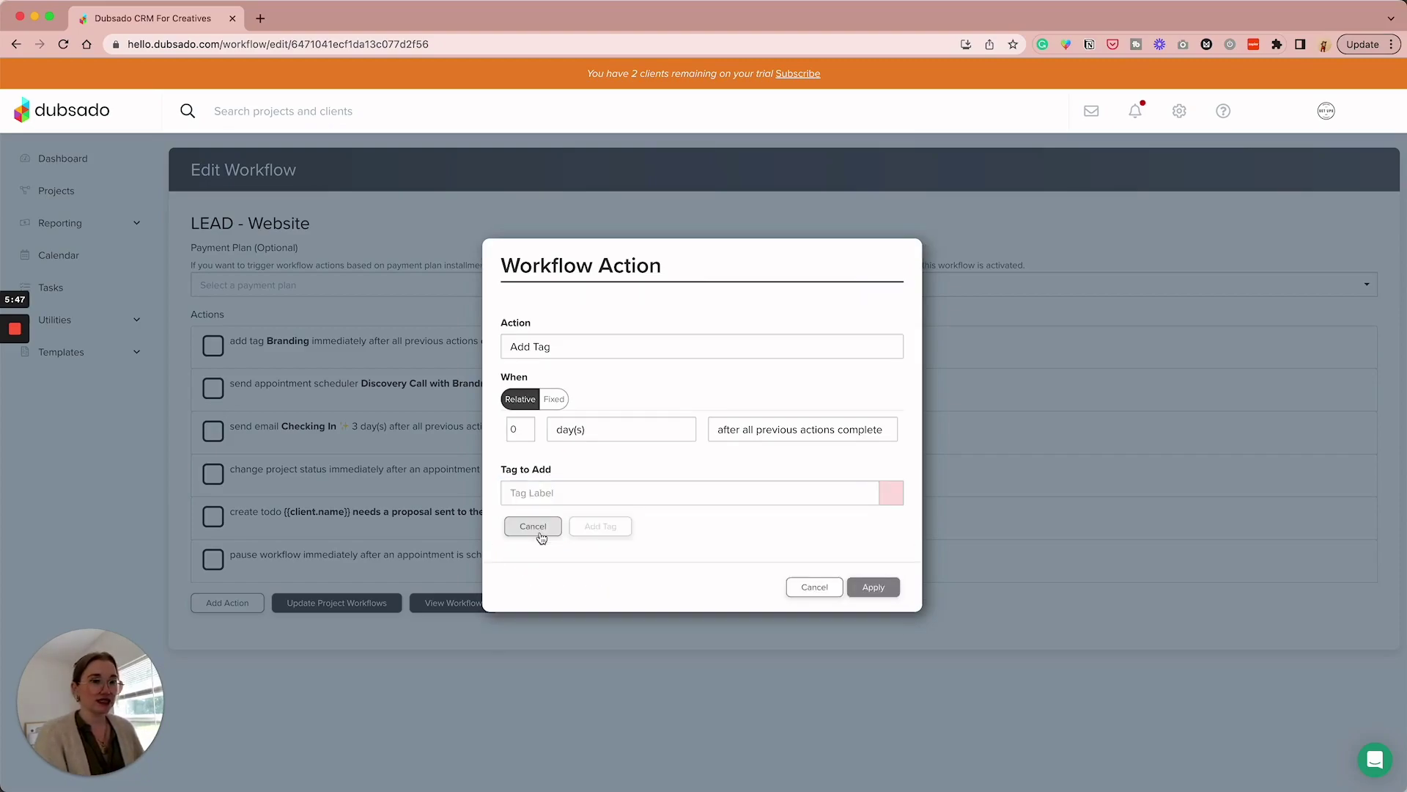
left_click(542, 493)
type("Website")
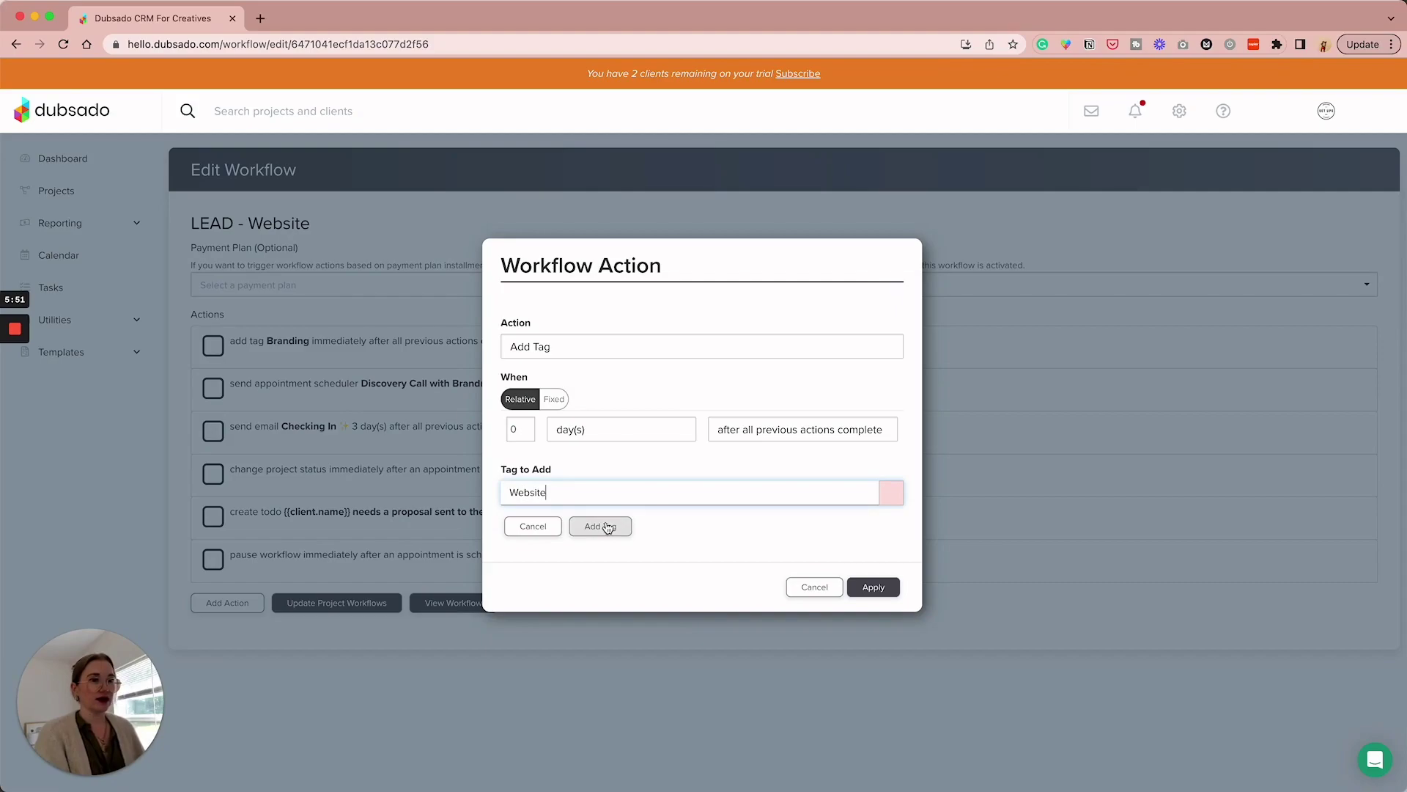
left_click(601, 526)
left_click(873, 584)
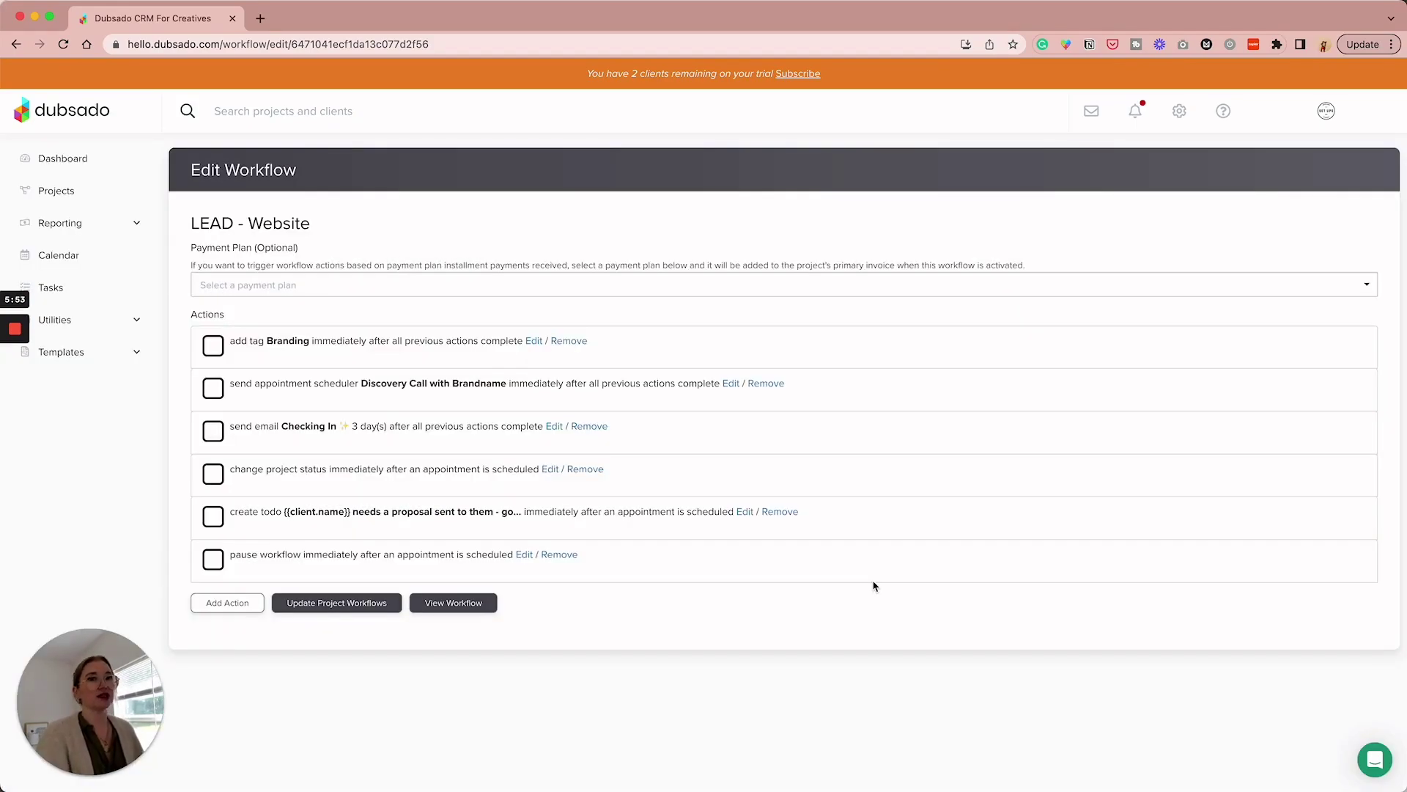
- Reword the discovery call scheduler email to say "your new website" and "my website packages" instead of branding, and apply it
left_click(731, 383)
scroll(663, 442, "down", 3)
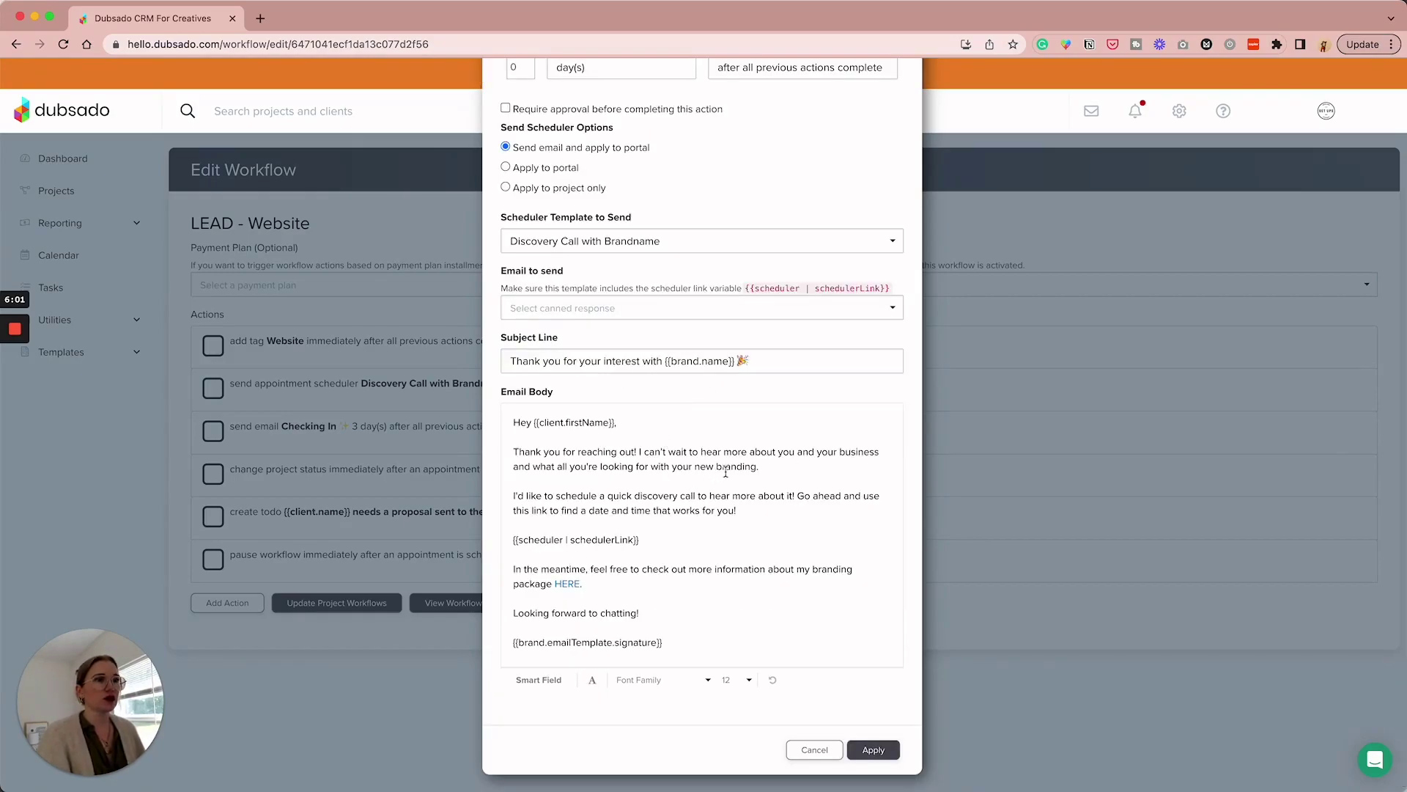
double_click(725, 467)
type("website")
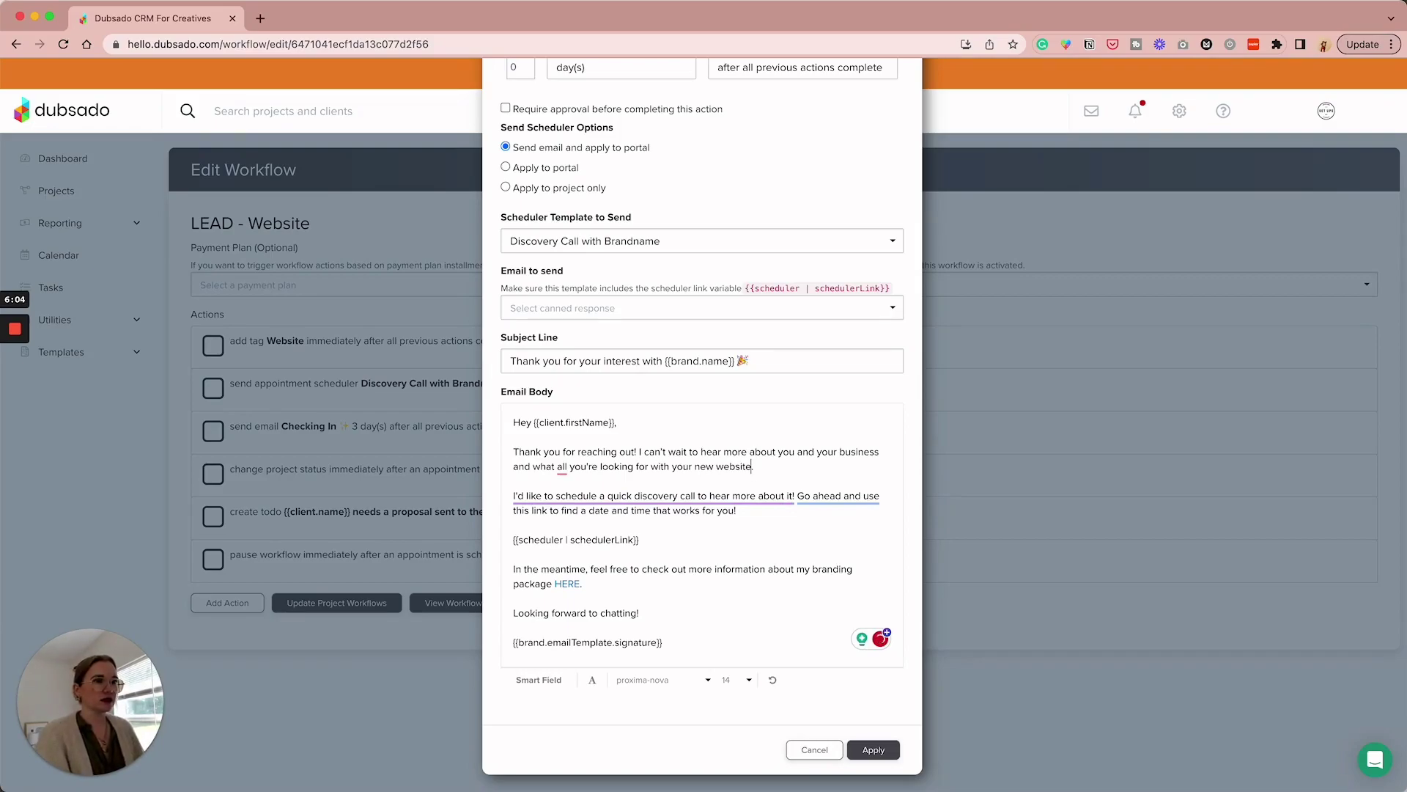
scroll(798, 557, "down", 1)
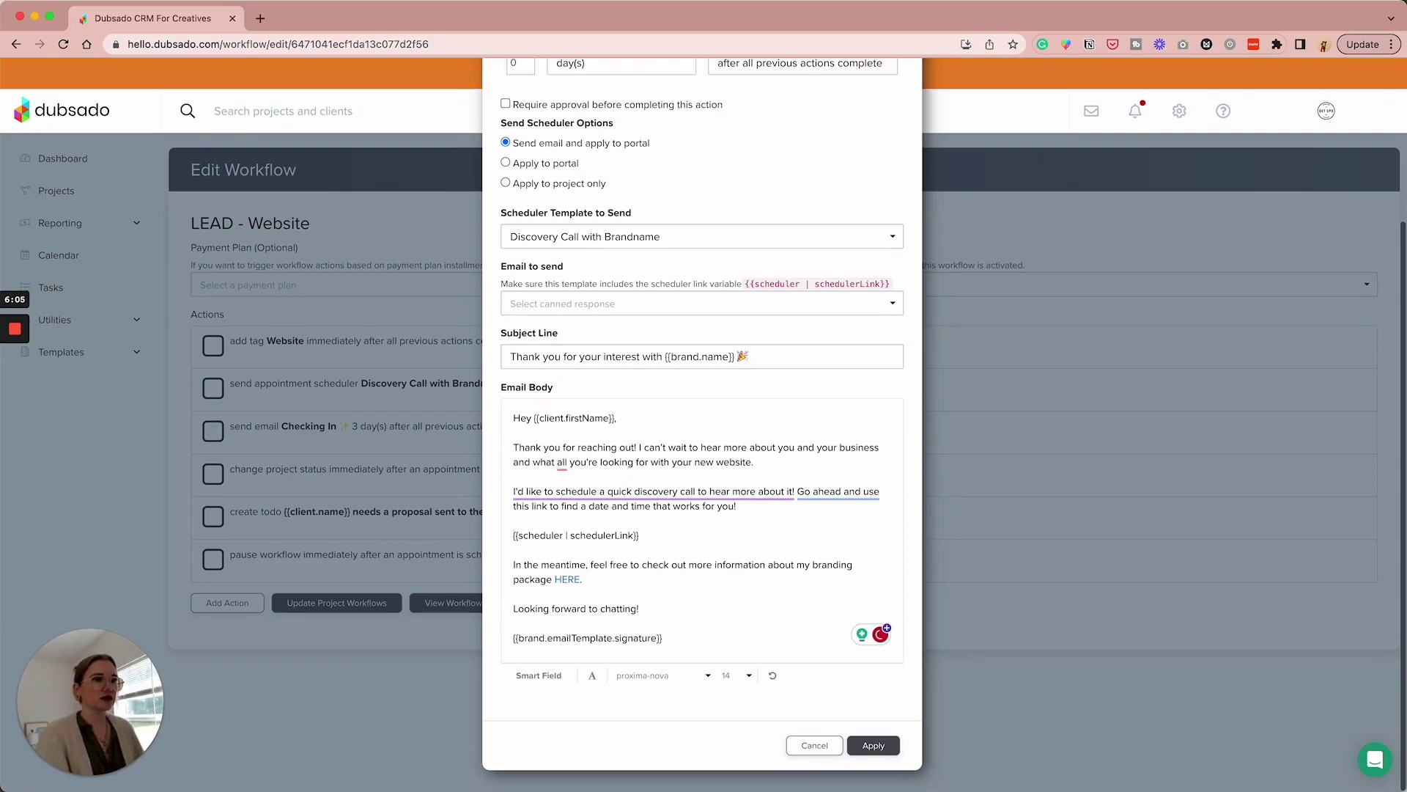
double_click(829, 568)
type("website package")
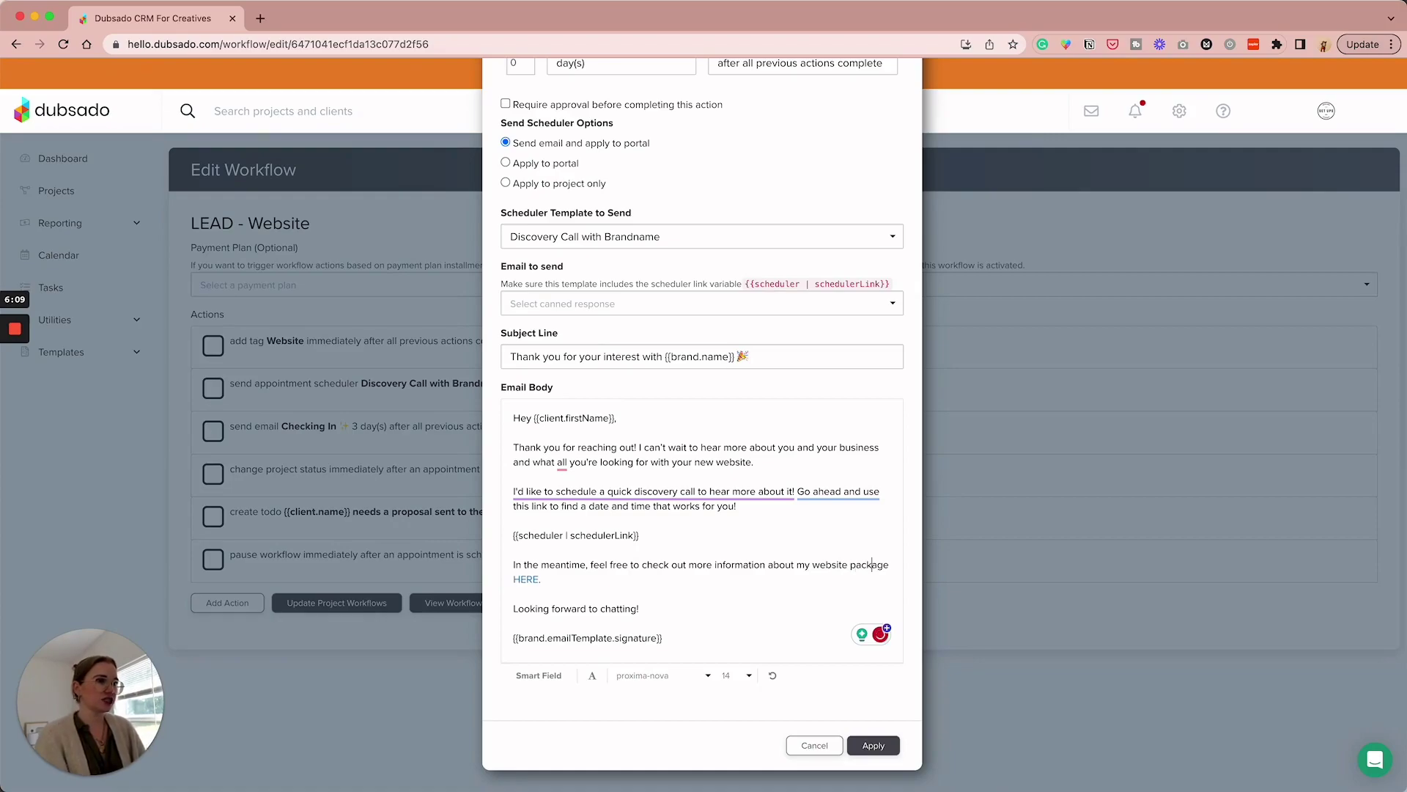
type("s")
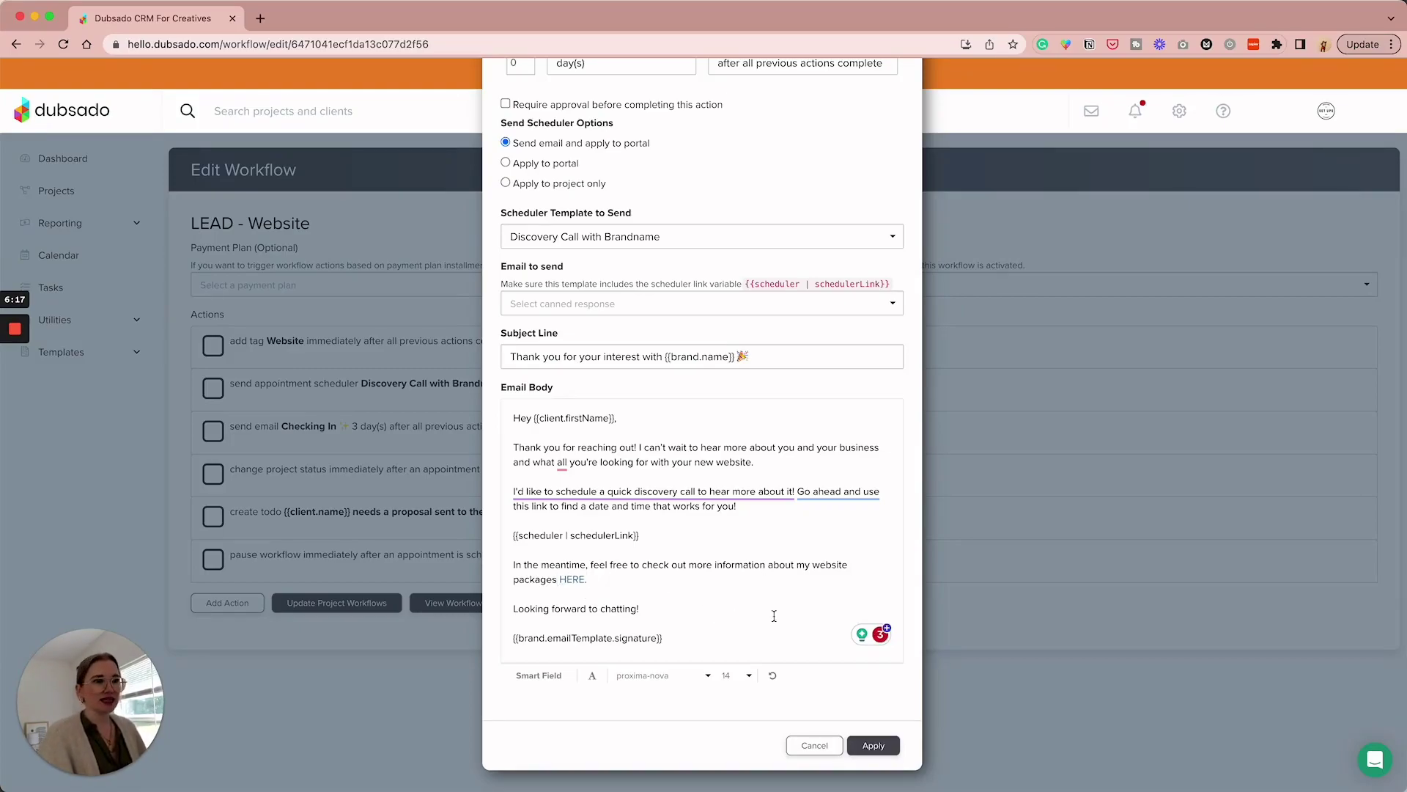
left_click(873, 745)
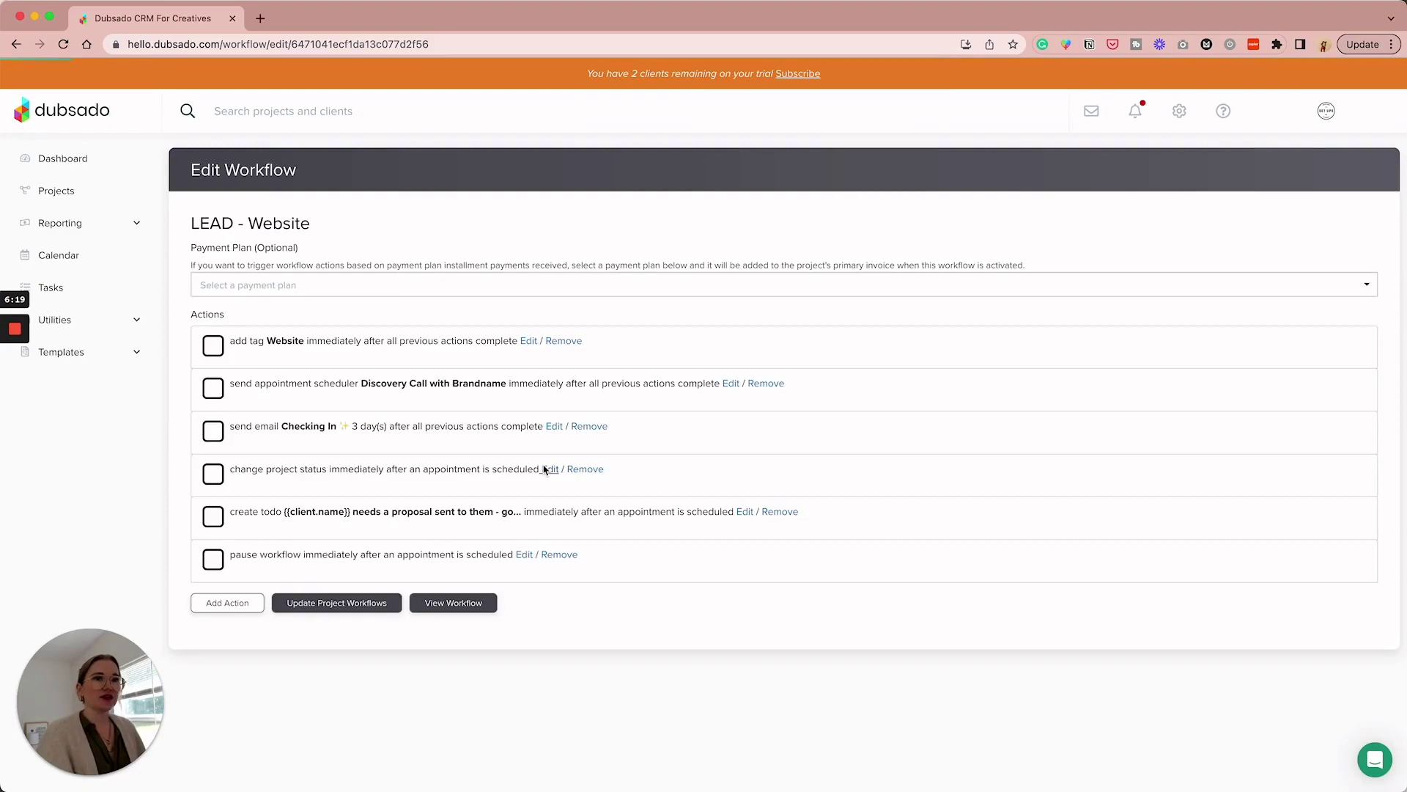
- Change the Checking In email body to ask about questions on "website services" and apply the action
left_click(552, 428)
double_click(779, 499)
type("website services")
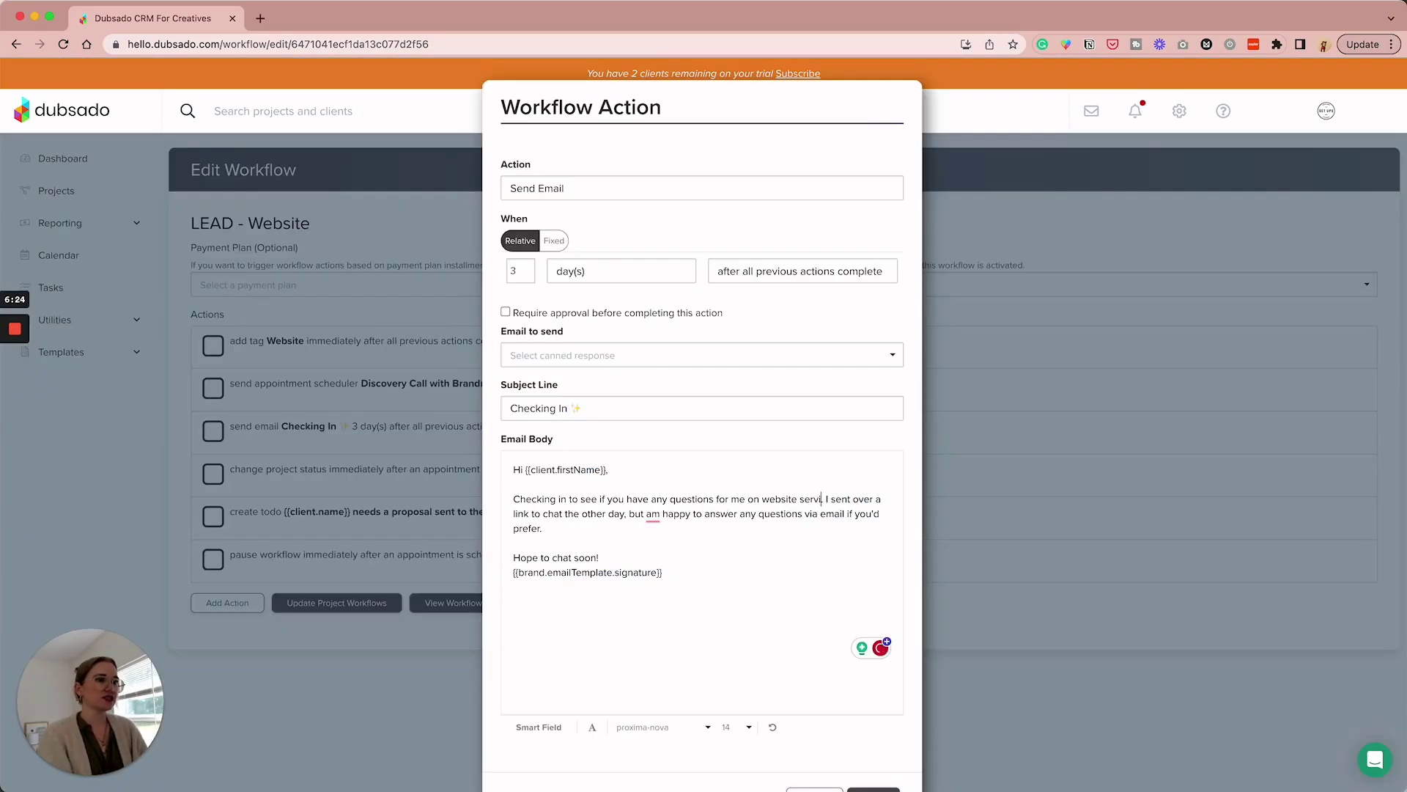
scroll(688, 621, "down", 1)
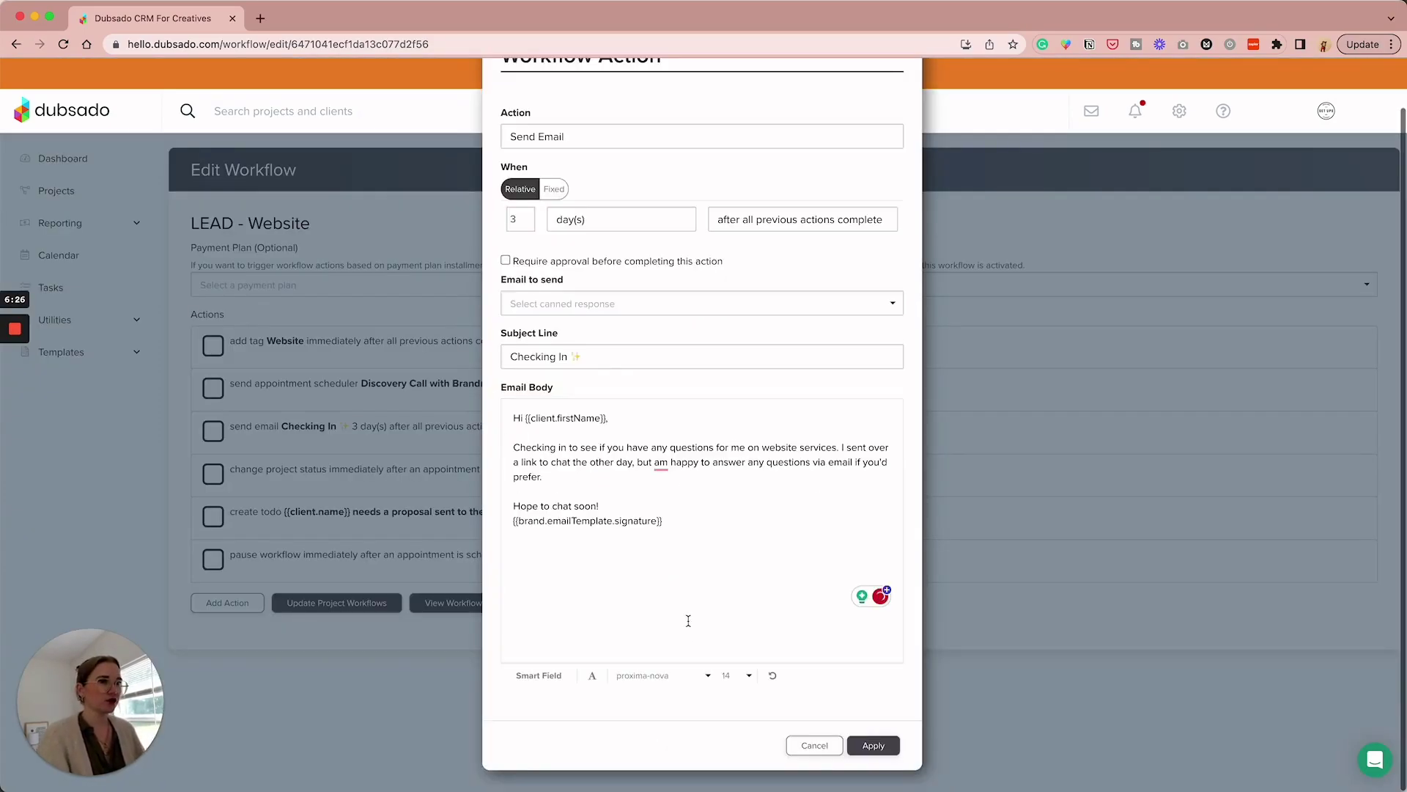
left_click(873, 744)
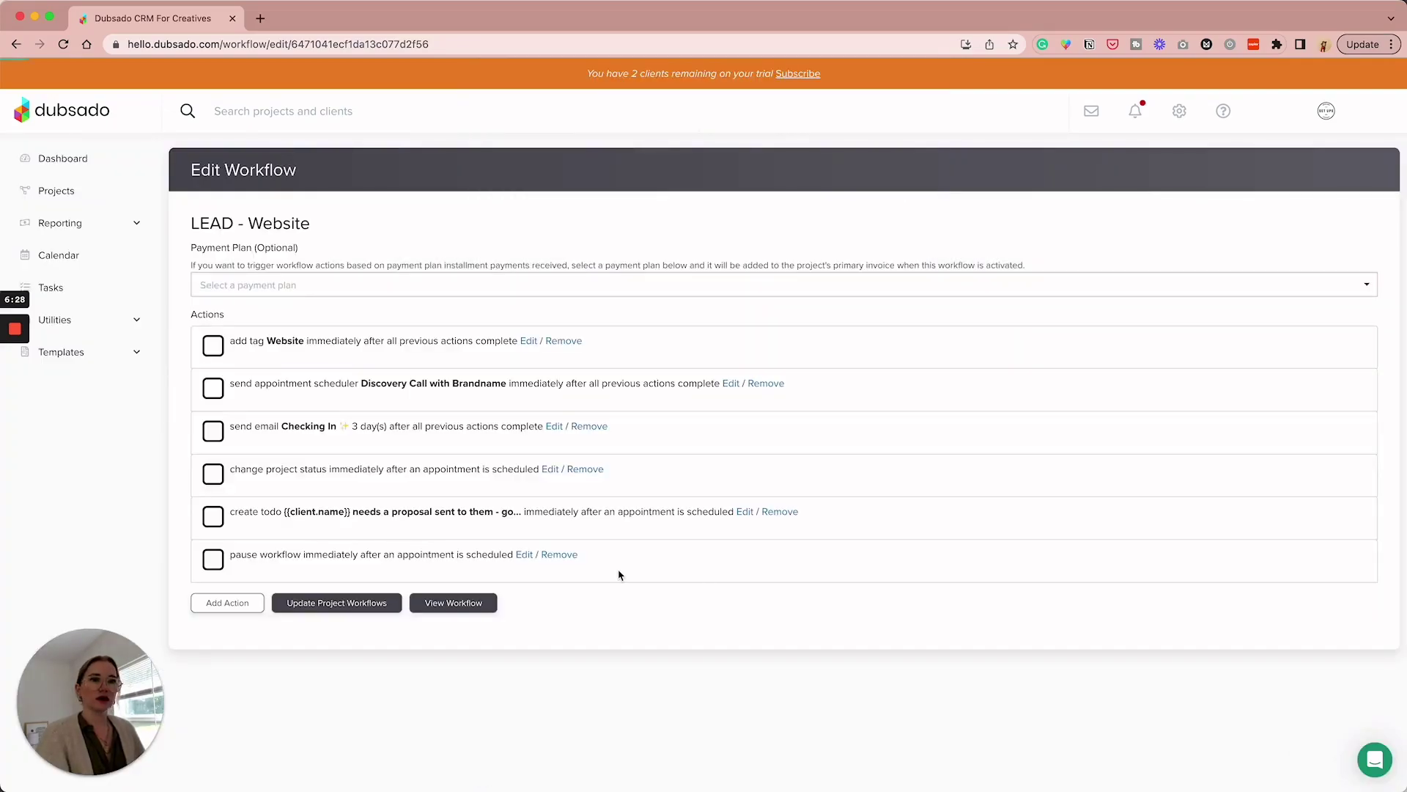
- Review the proposal to-do action's reminder text and trigger without changing them
left_click(746, 512)
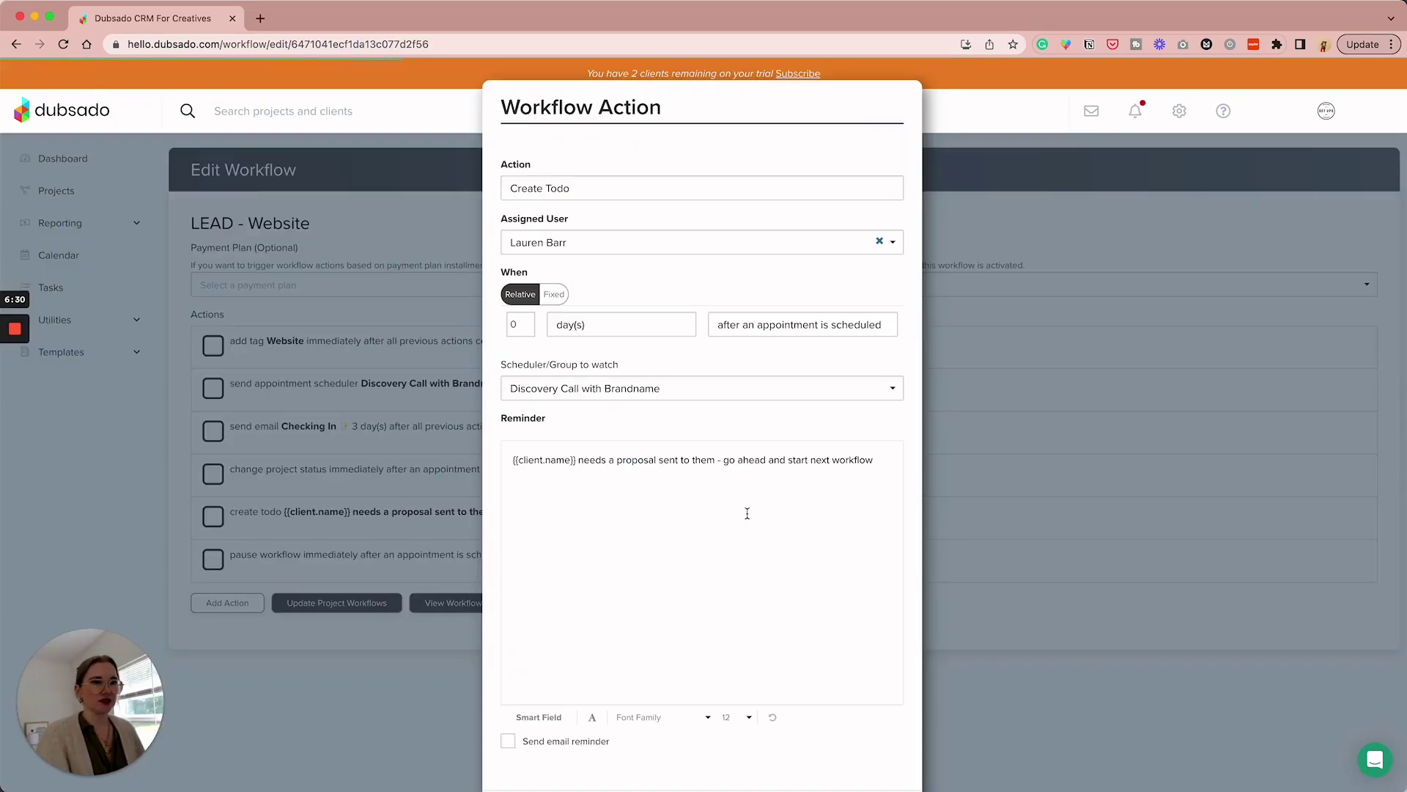
scroll(784, 563, "down", 1)
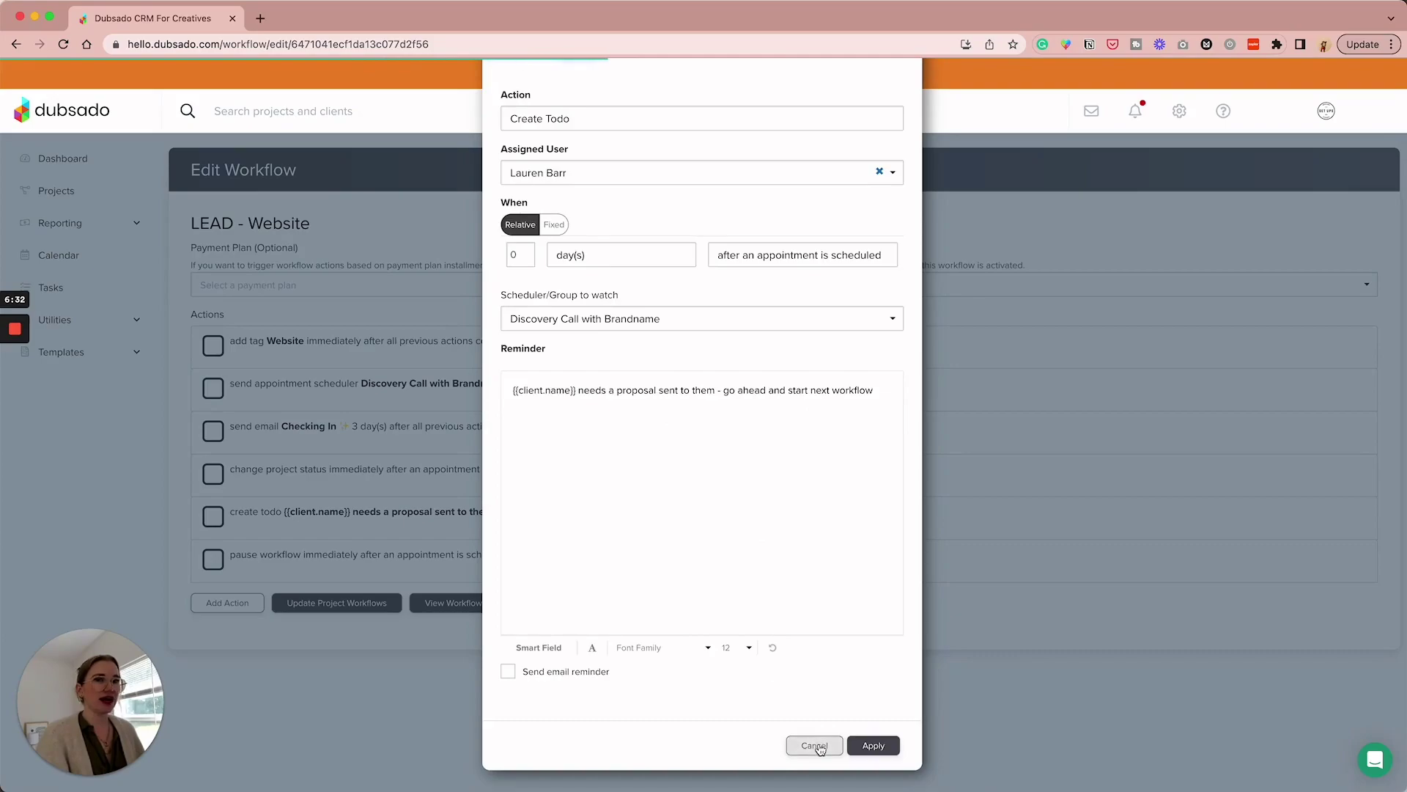
left_click(814, 744)
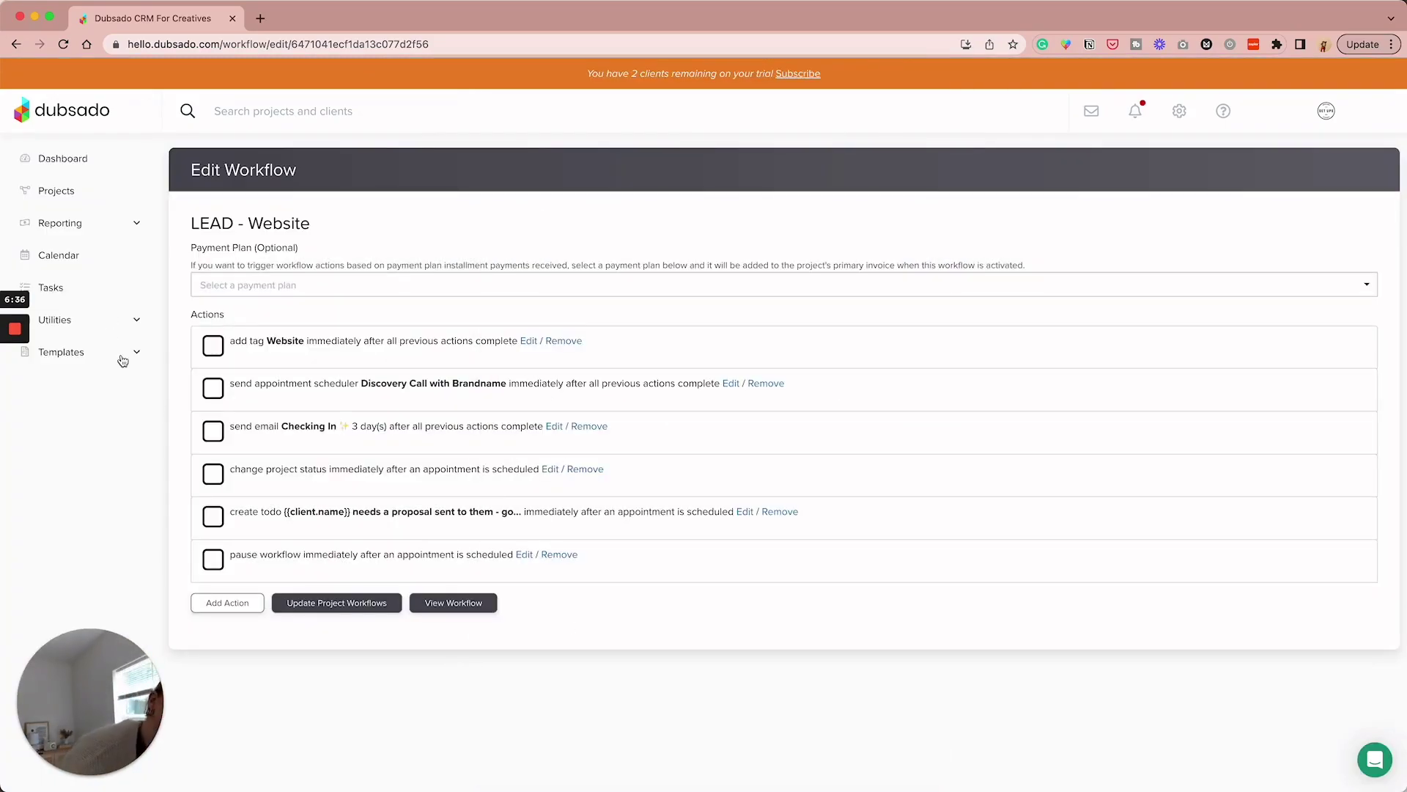
- Open the Sample Lead Capture form and bring up its "What service are you interested in?" workflow question for editing
left_click(122, 358)
left_click(95, 426)
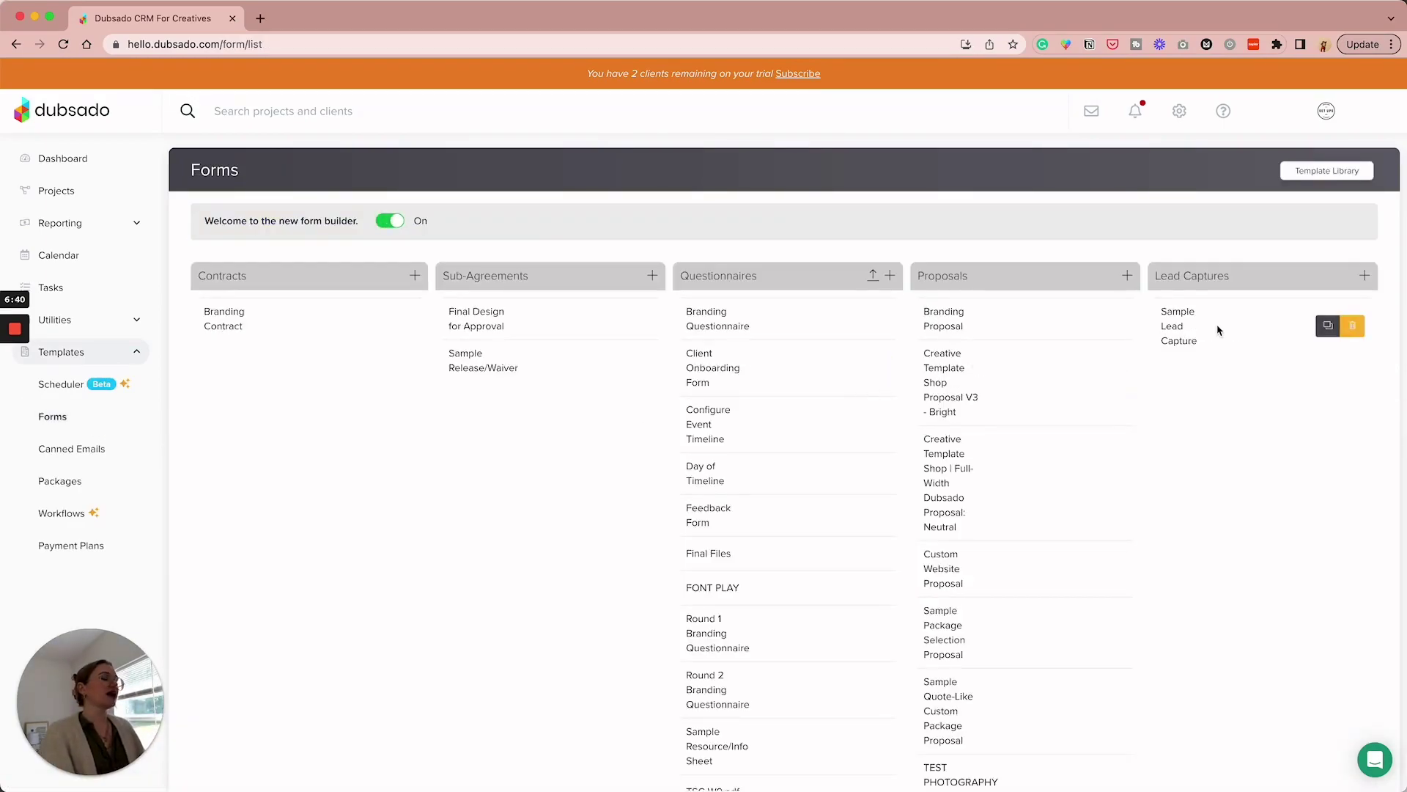
left_click(1169, 325)
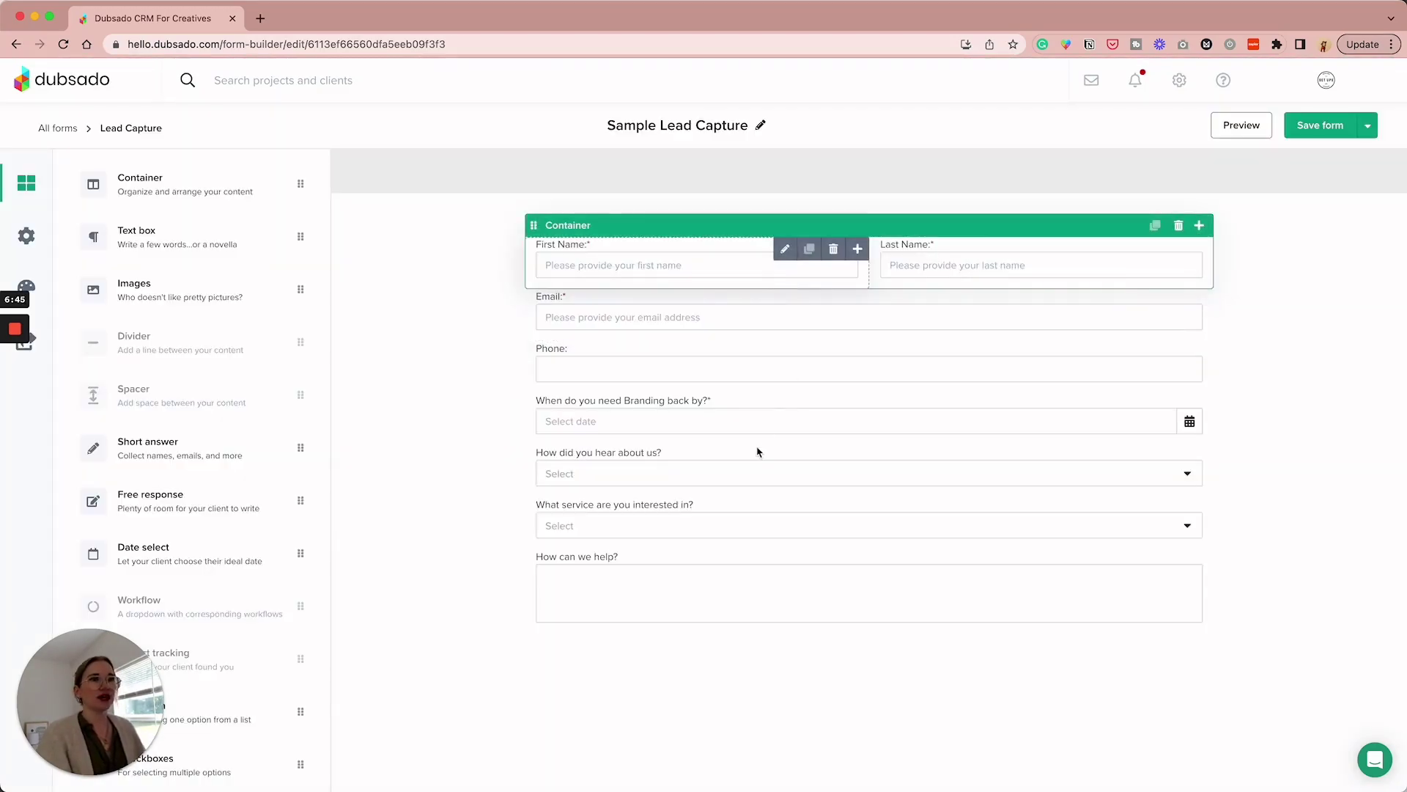
left_click(633, 421)
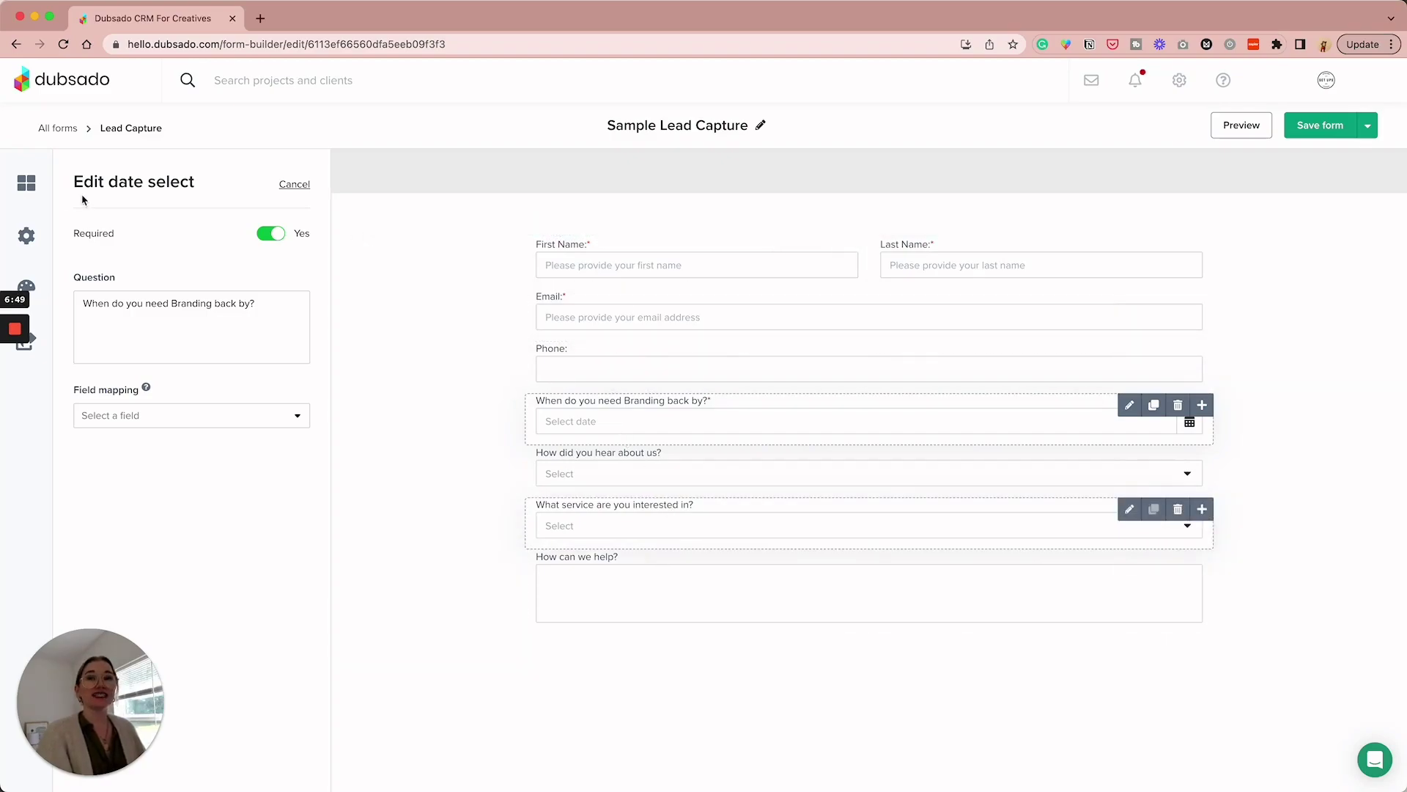
left_click(32, 188)
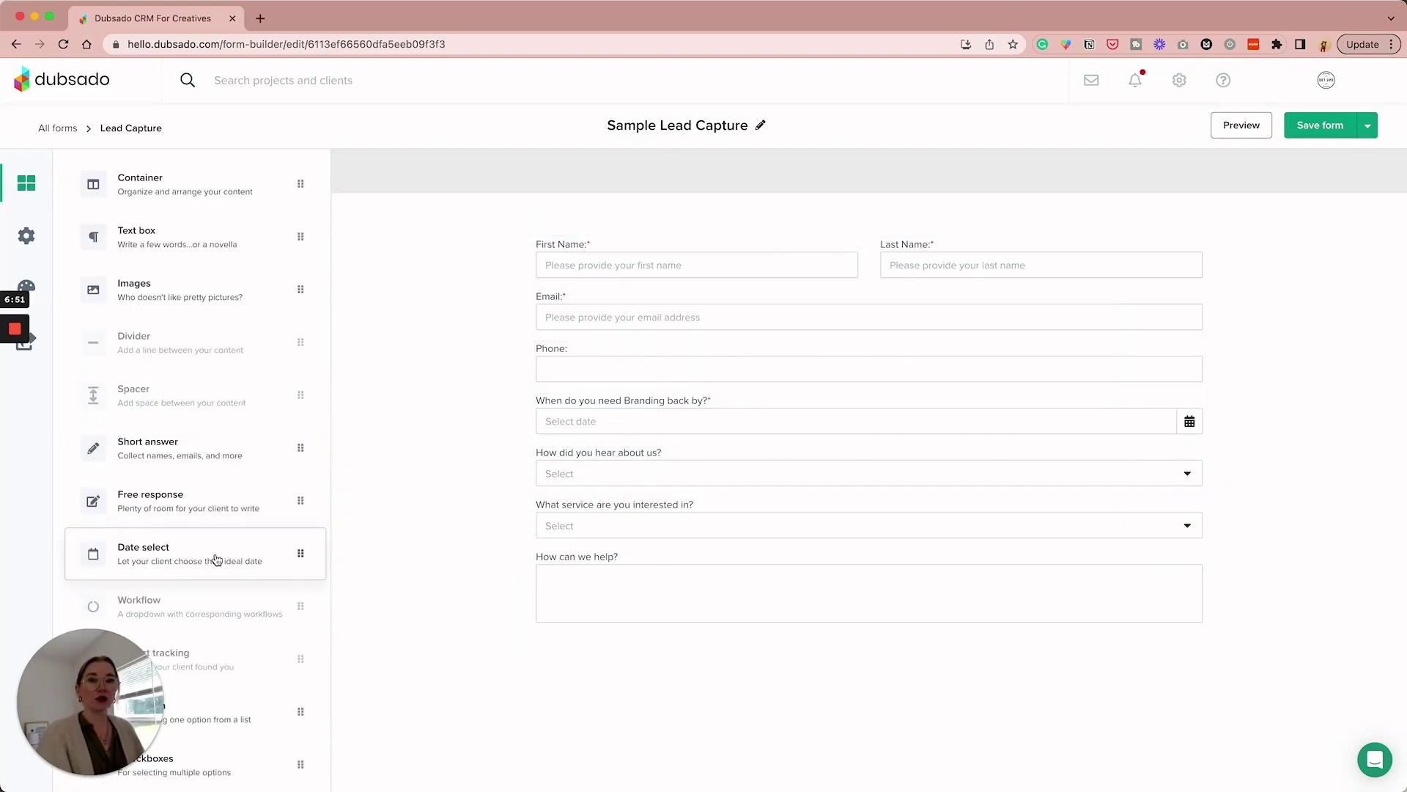
left_click(635, 513)
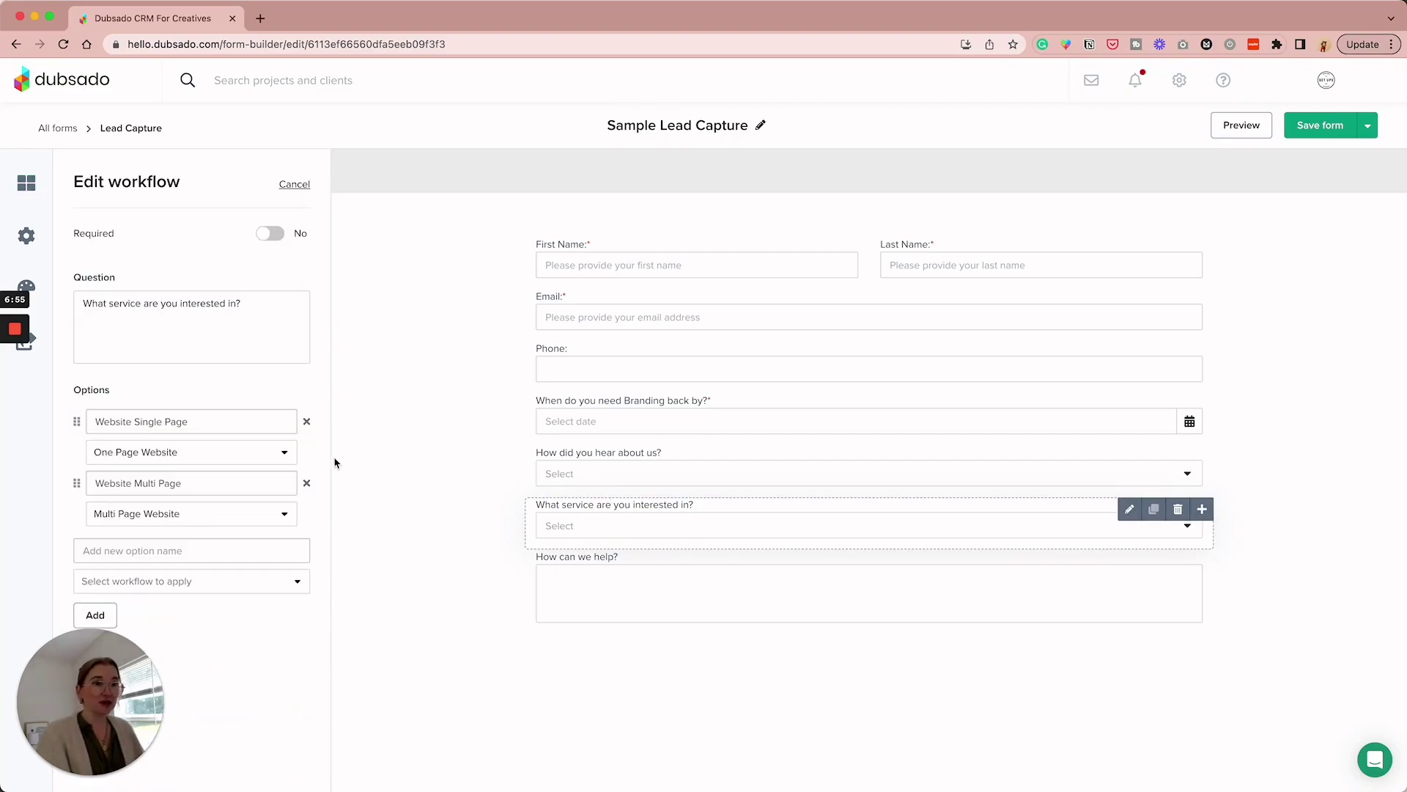
- Rename the service question's two options as "Branding" and "Website"
triple_click(235, 422)
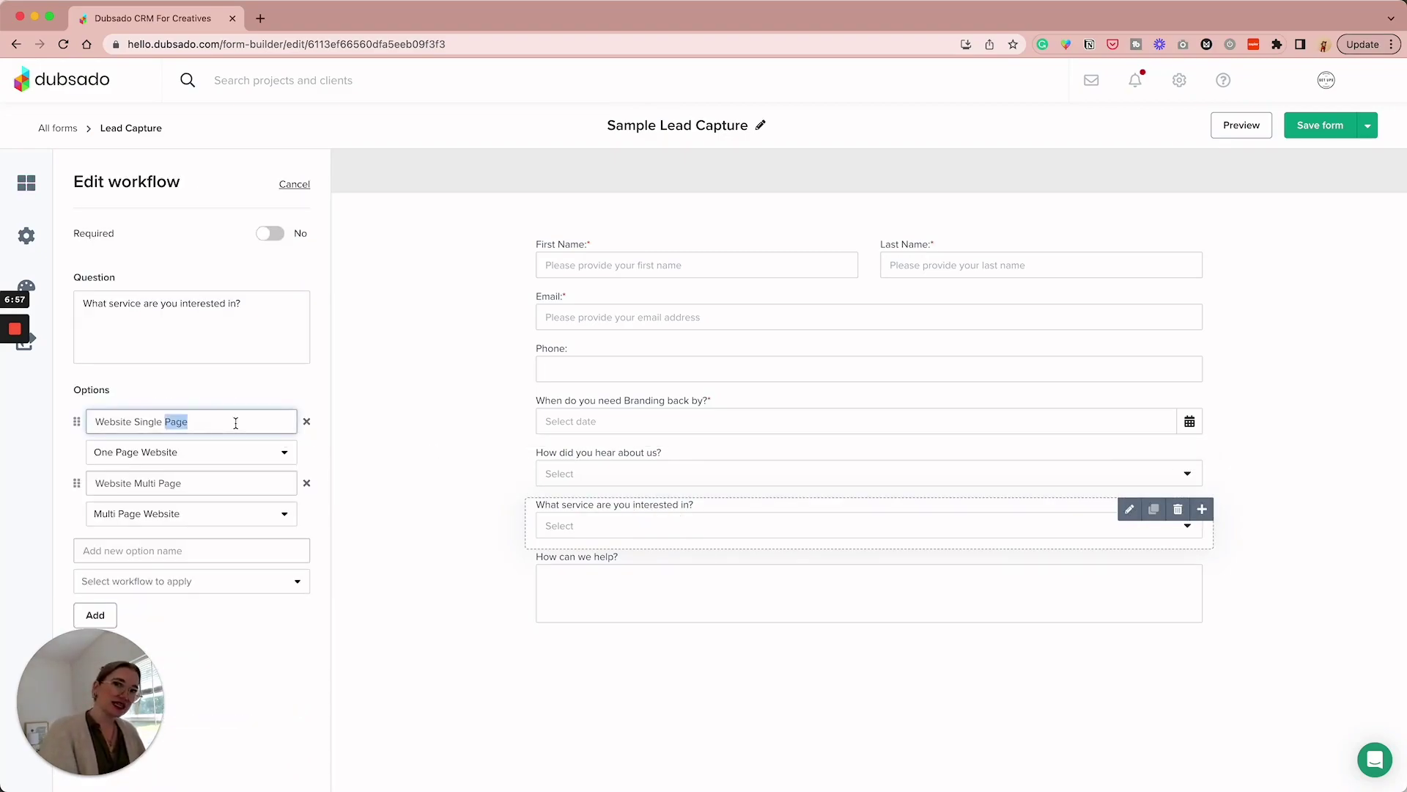
type("BRanding")
key("super+a")
type("Branding")
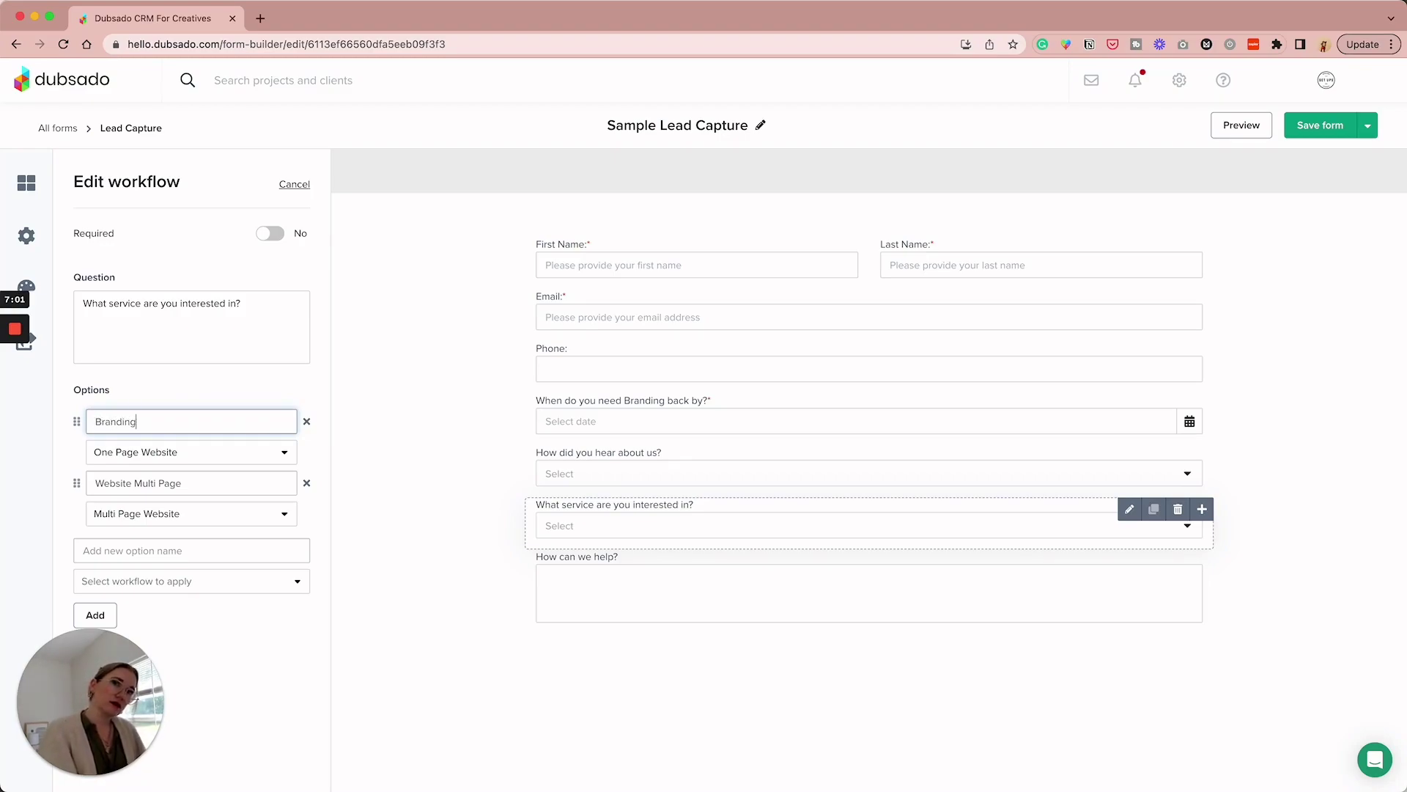
triple_click(213, 474)
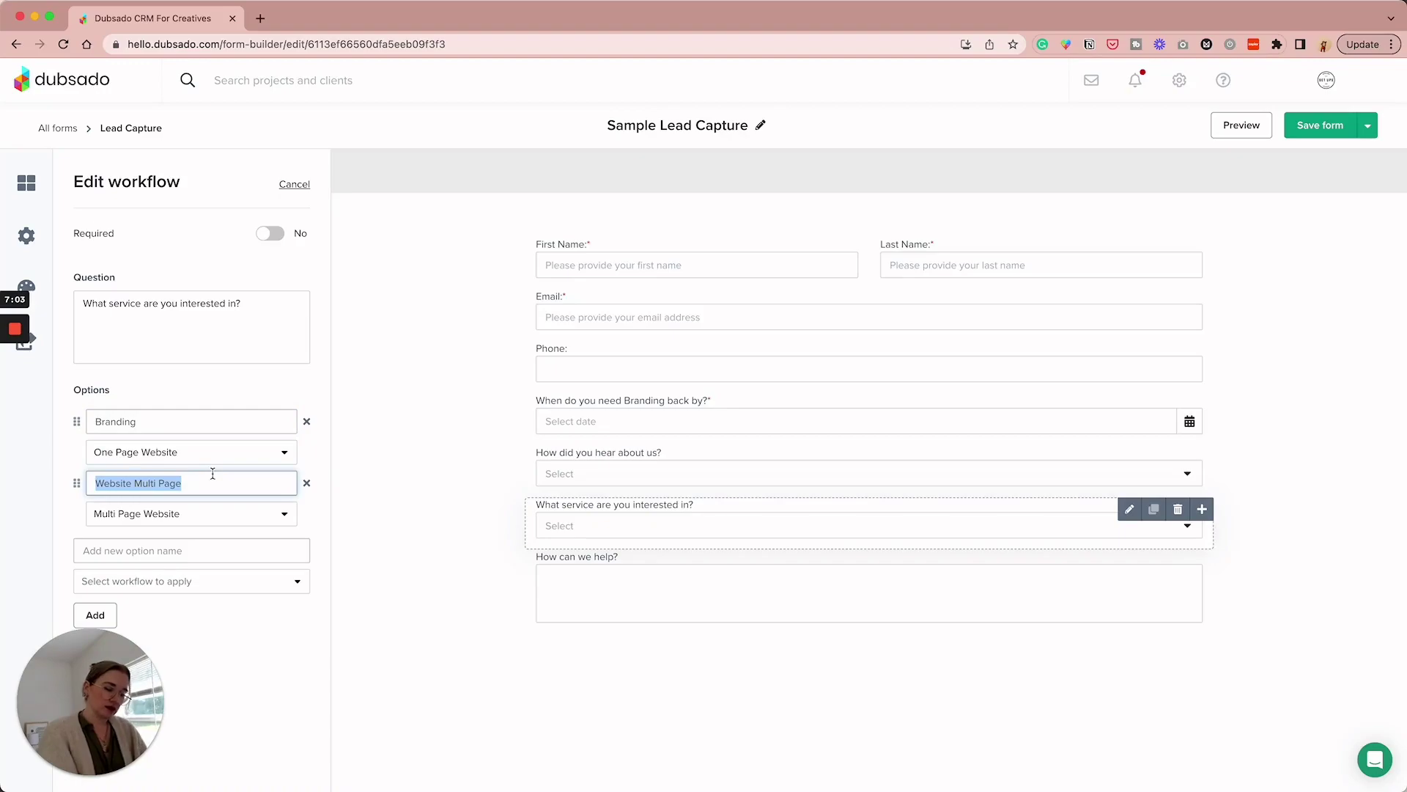
type("Website")
- Assign the LEAD - Branding workflow to the Branding option and LEAD - Website to the Website option, and save the form
left_click(188, 459)
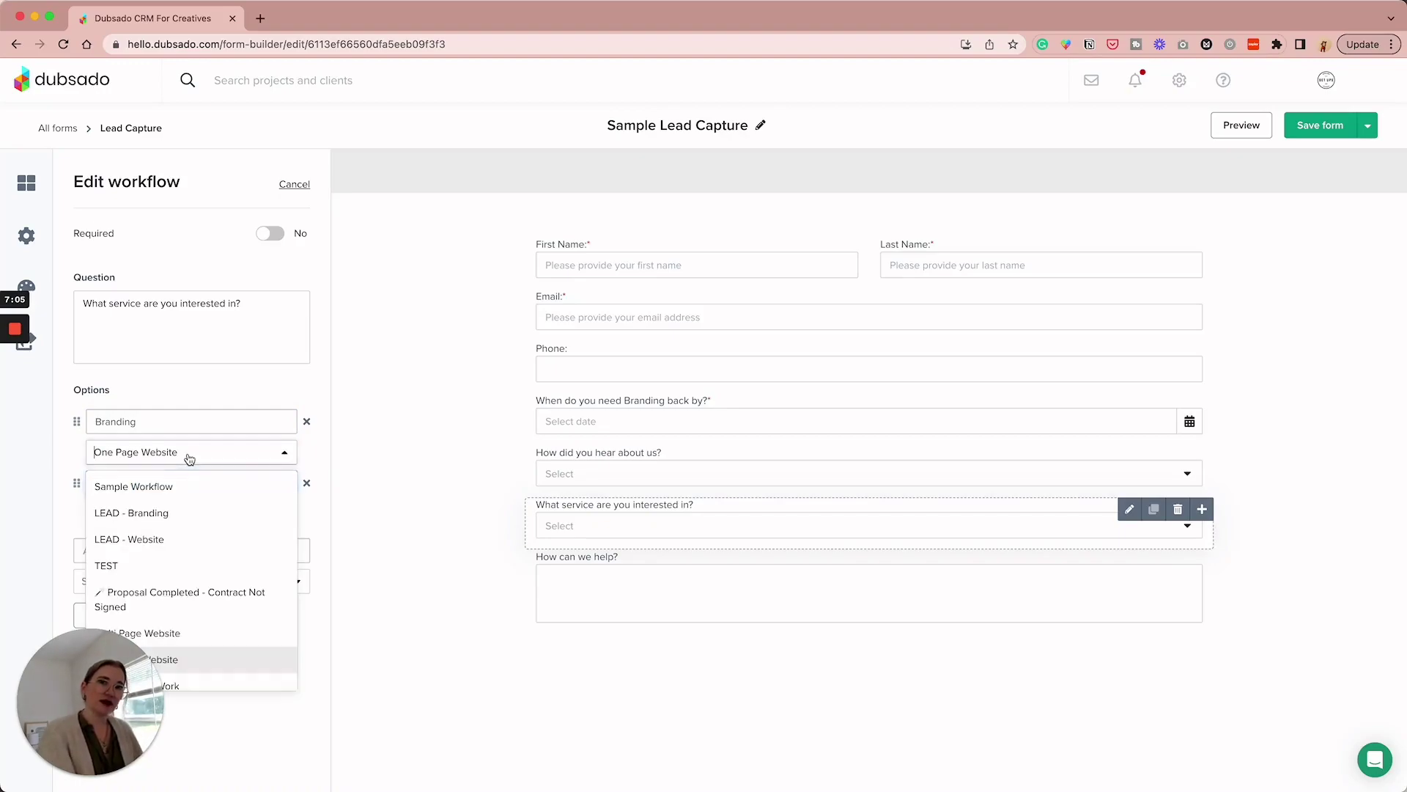
left_click(197, 512)
left_click(191, 522)
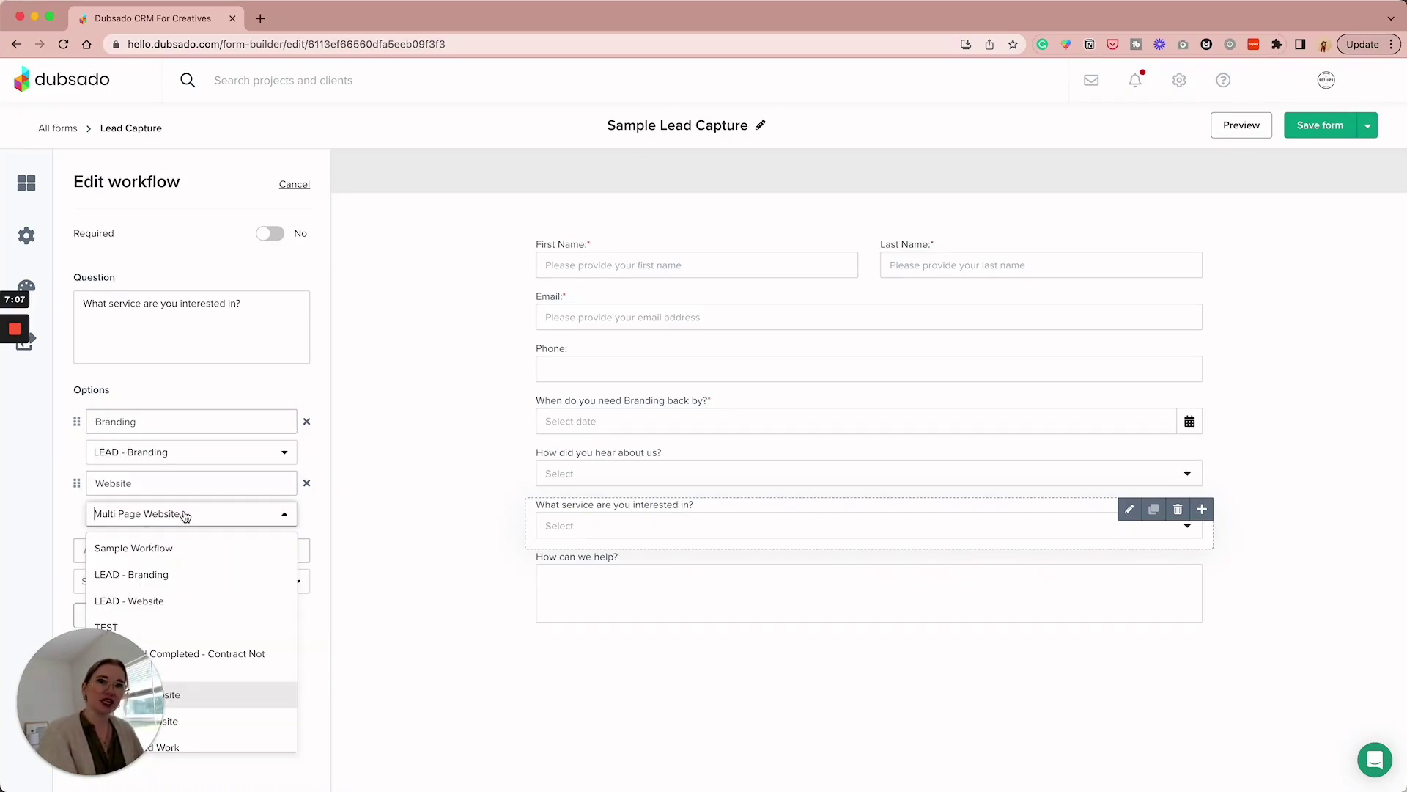
left_click(183, 595)
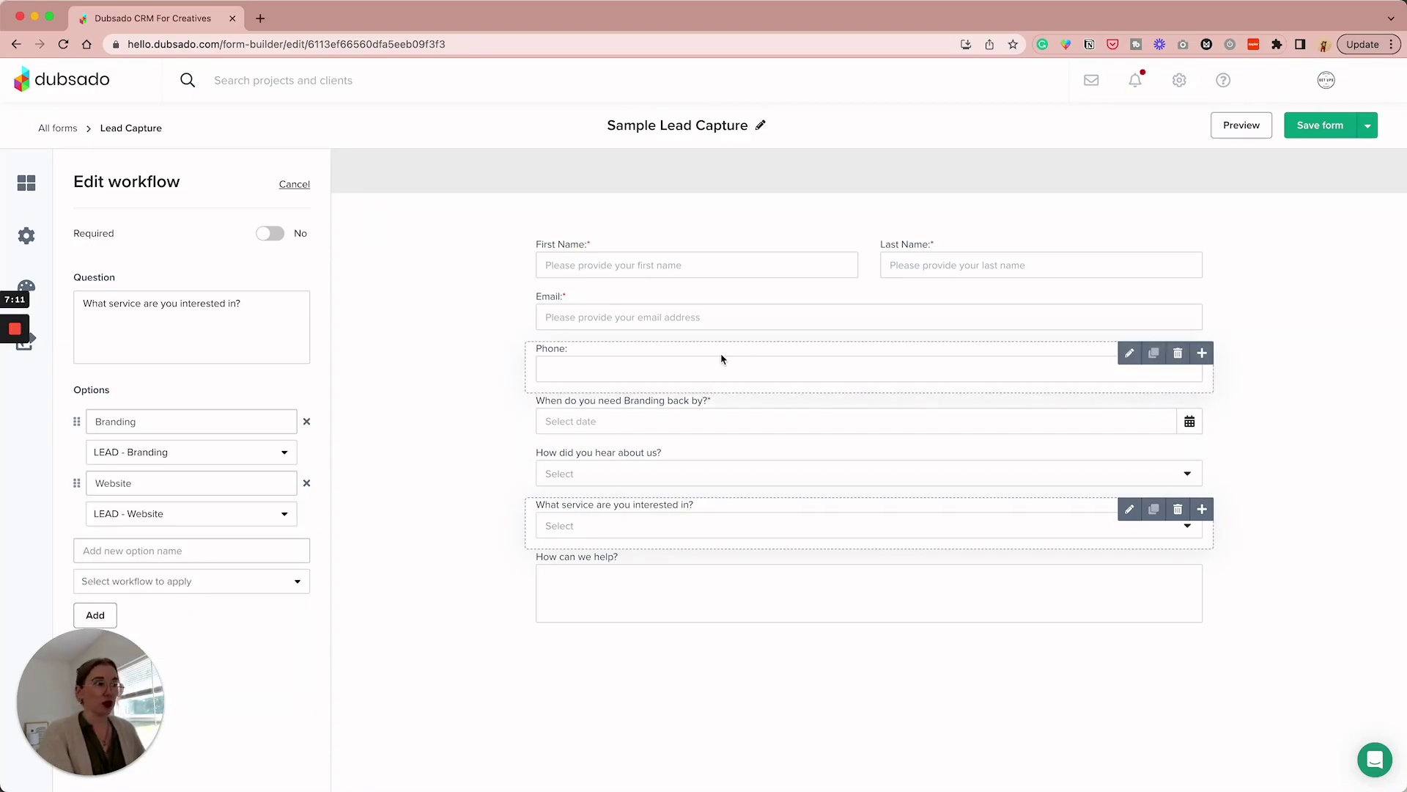
left_click(1327, 136)
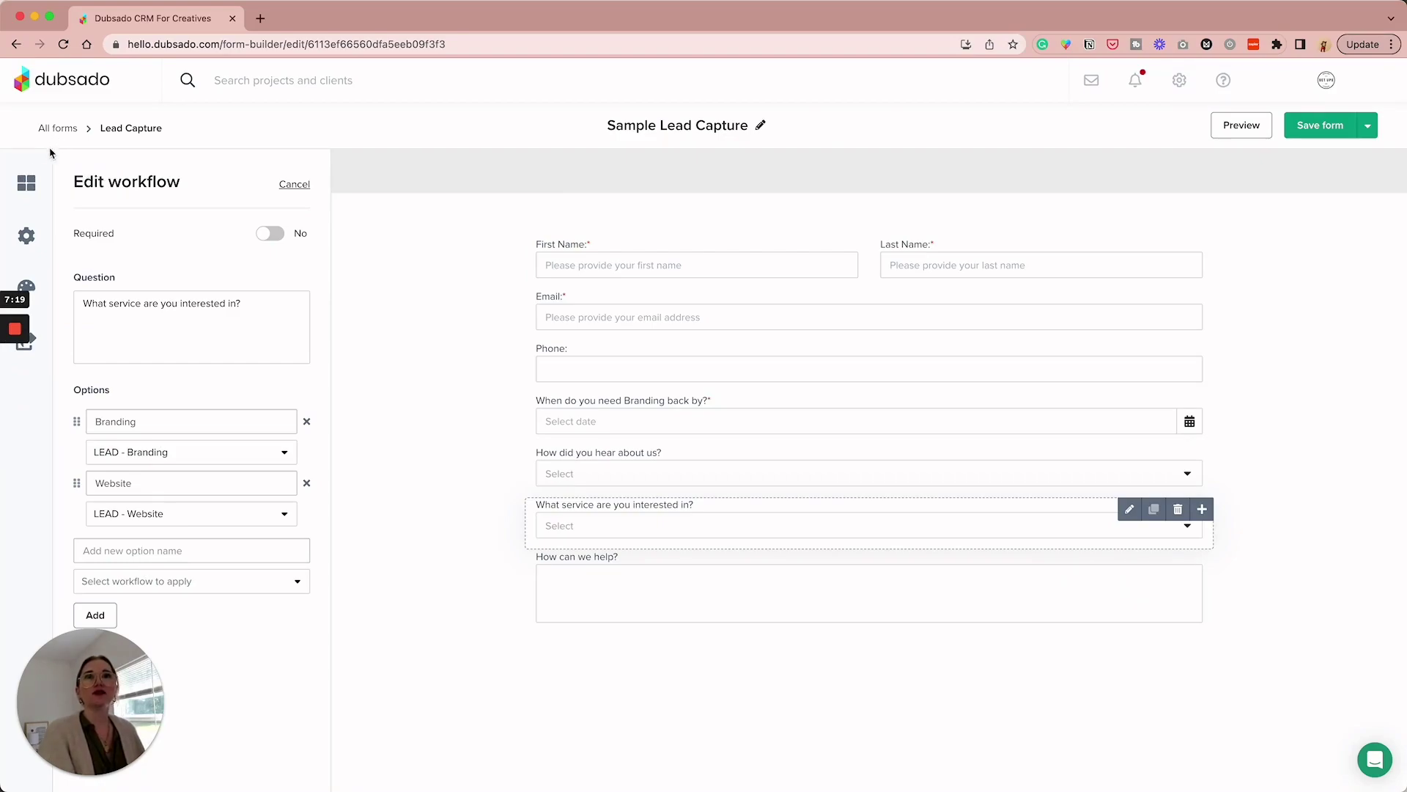
- In the form settings, clear the default workflow, shorten the project title to {{client.name}}, and save the form
left_click(31, 241)
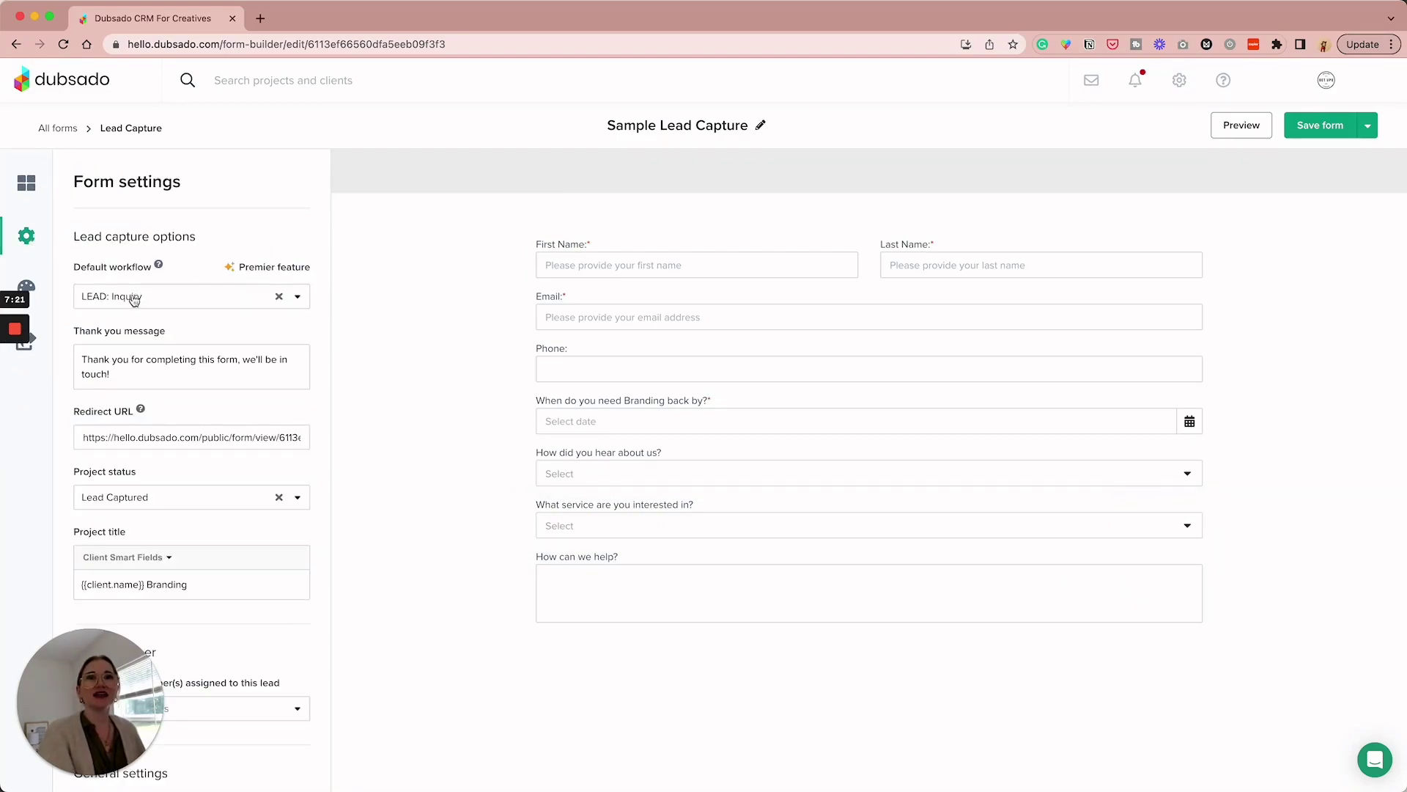
left_click(280, 297)
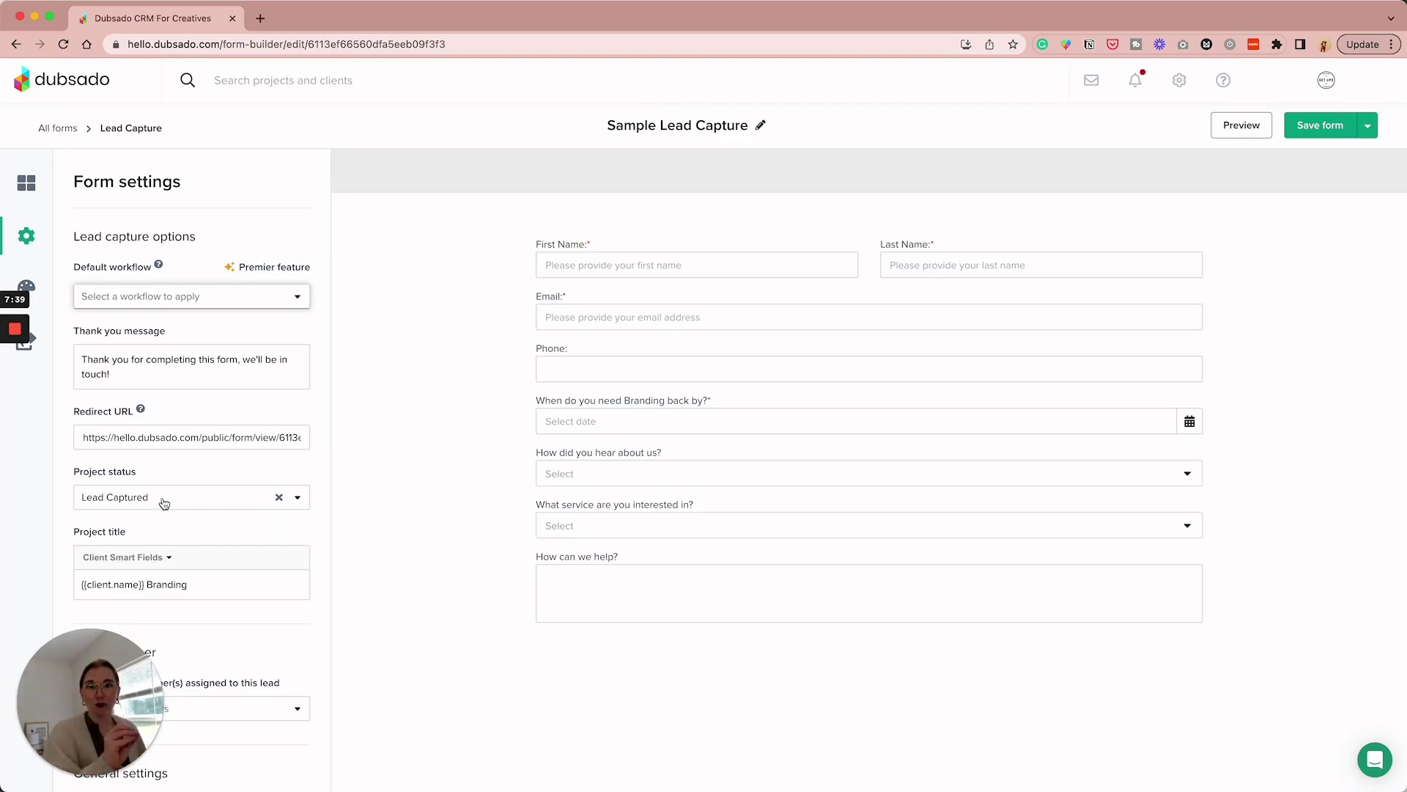
double_click(176, 584)
triple_click(176, 584)
double_click(176, 584)
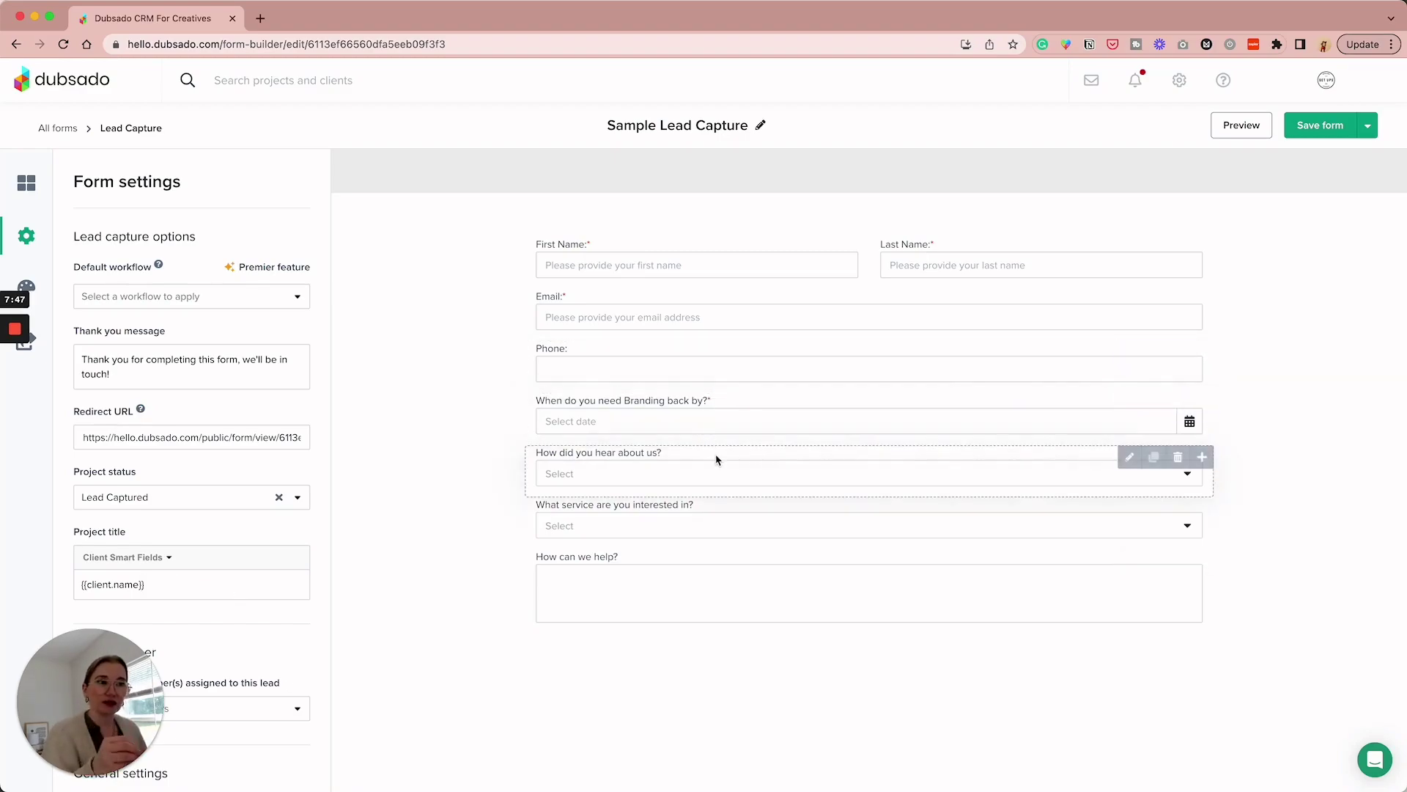
left_click(101, 586)
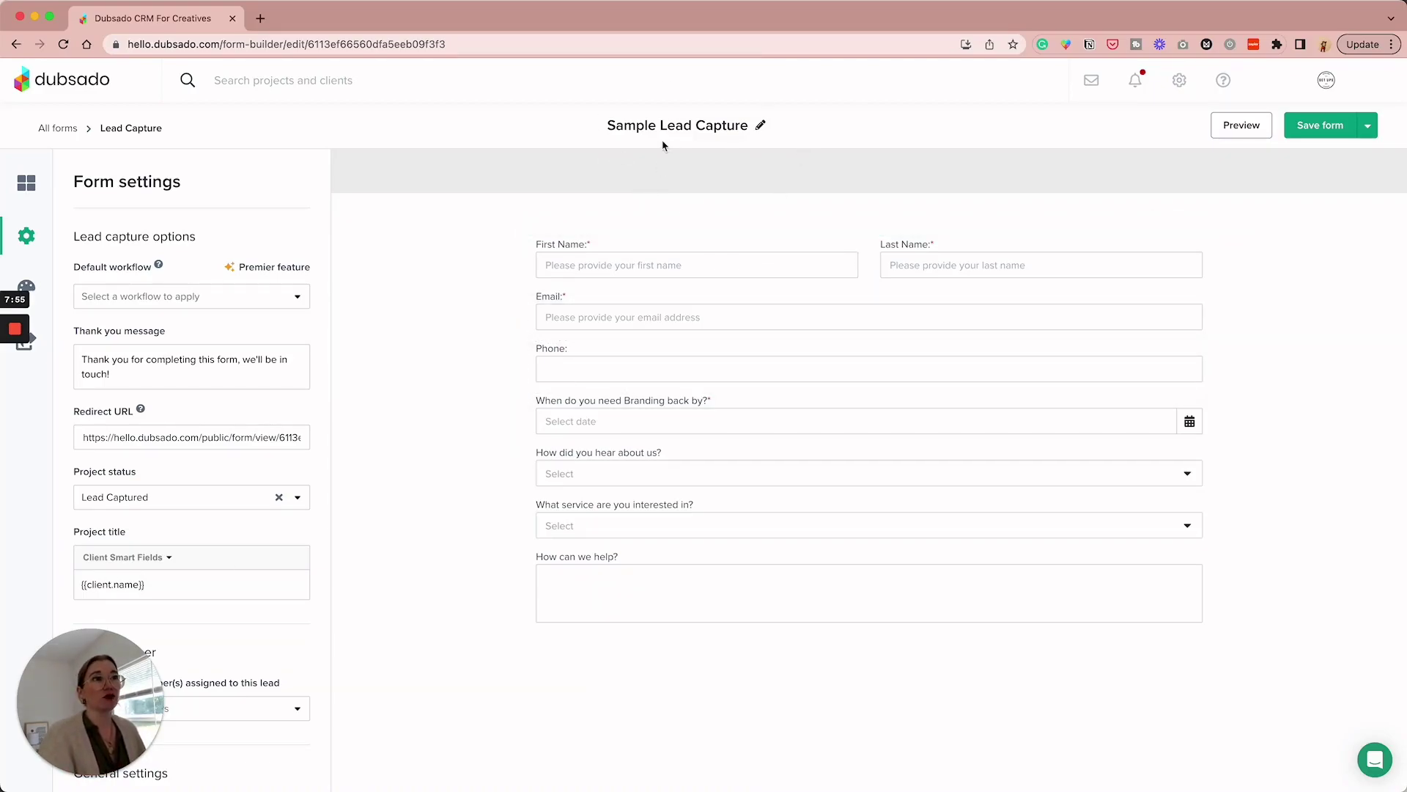
left_click(1339, 130)
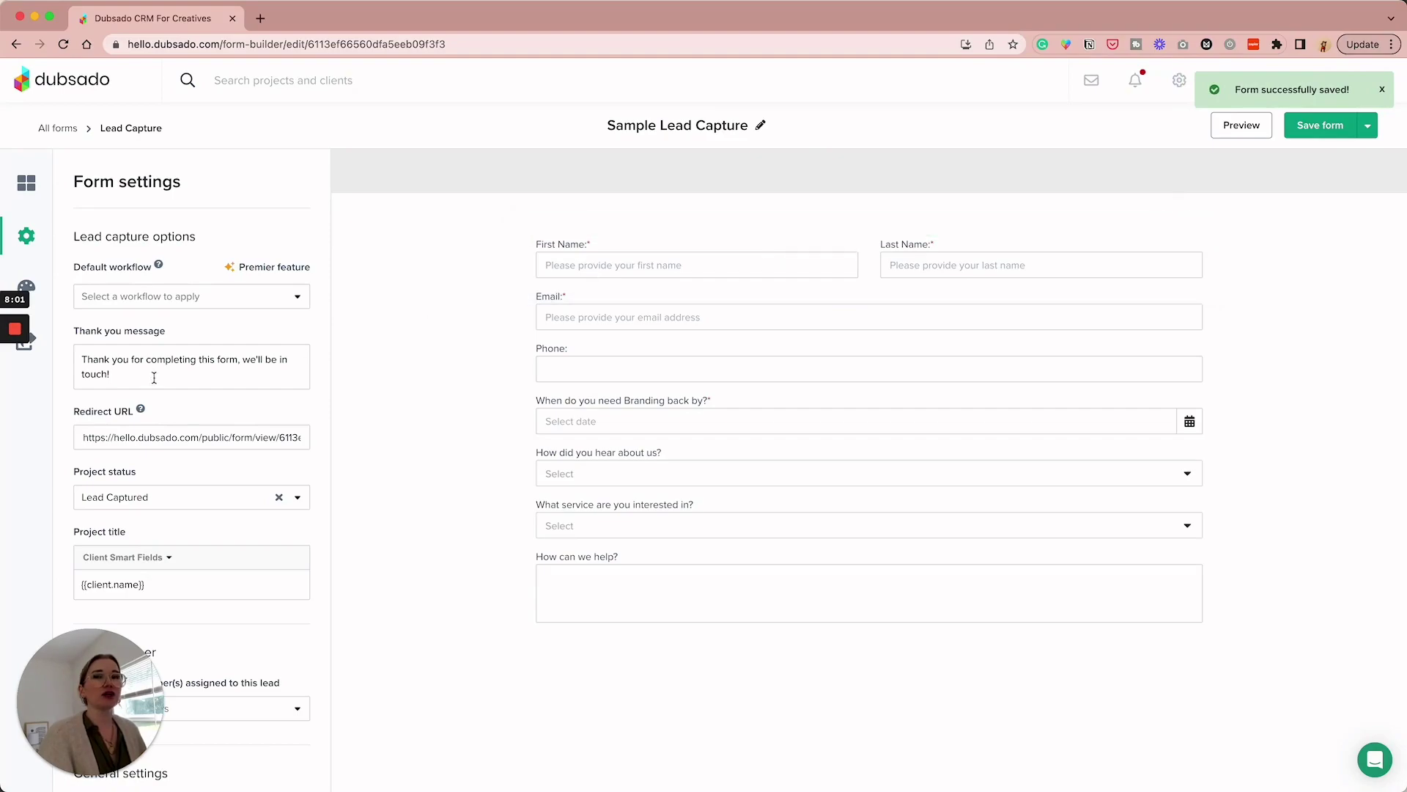
- Copy the lead capture form's direct link from its public sharing options
left_click_drag(3, 273, 51, 272)
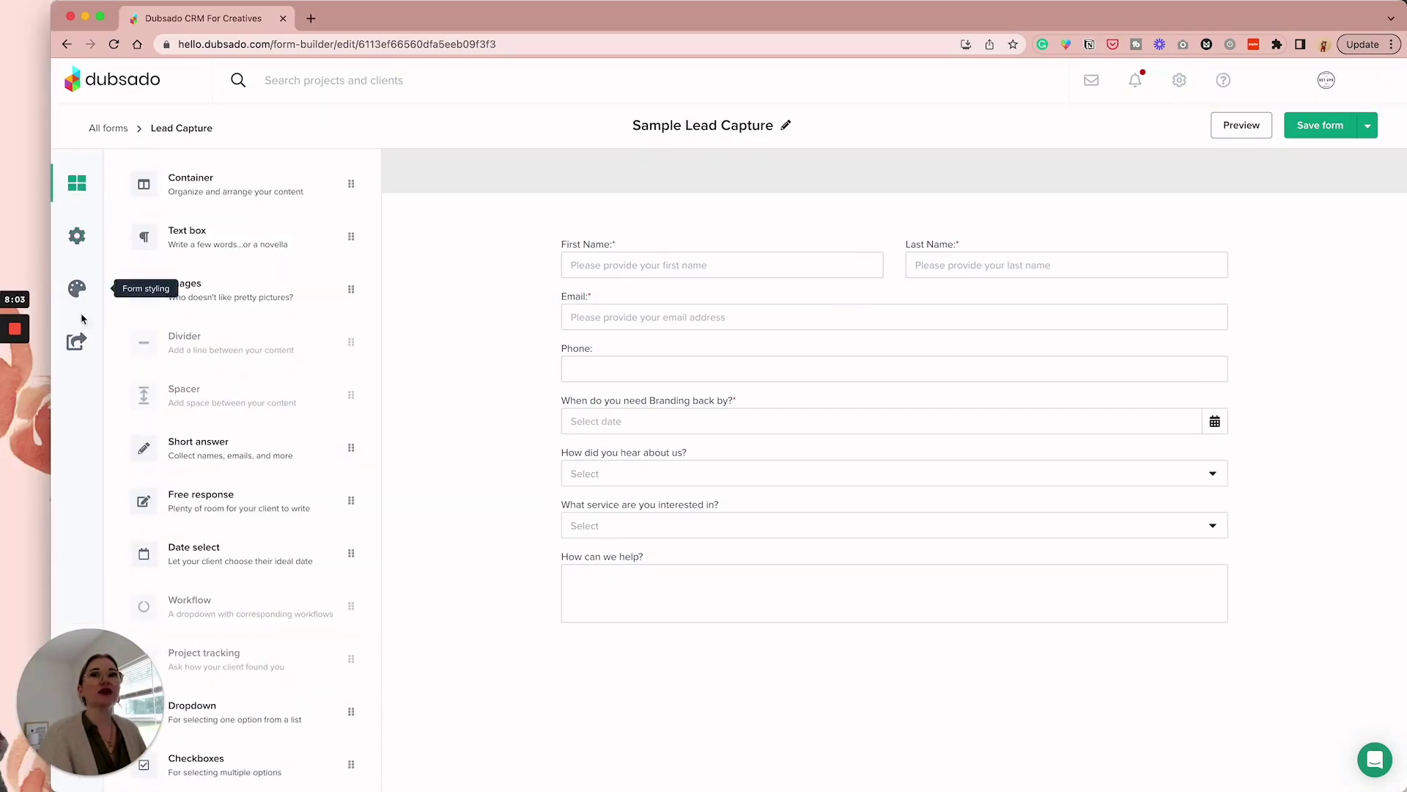
left_click(26, 339)
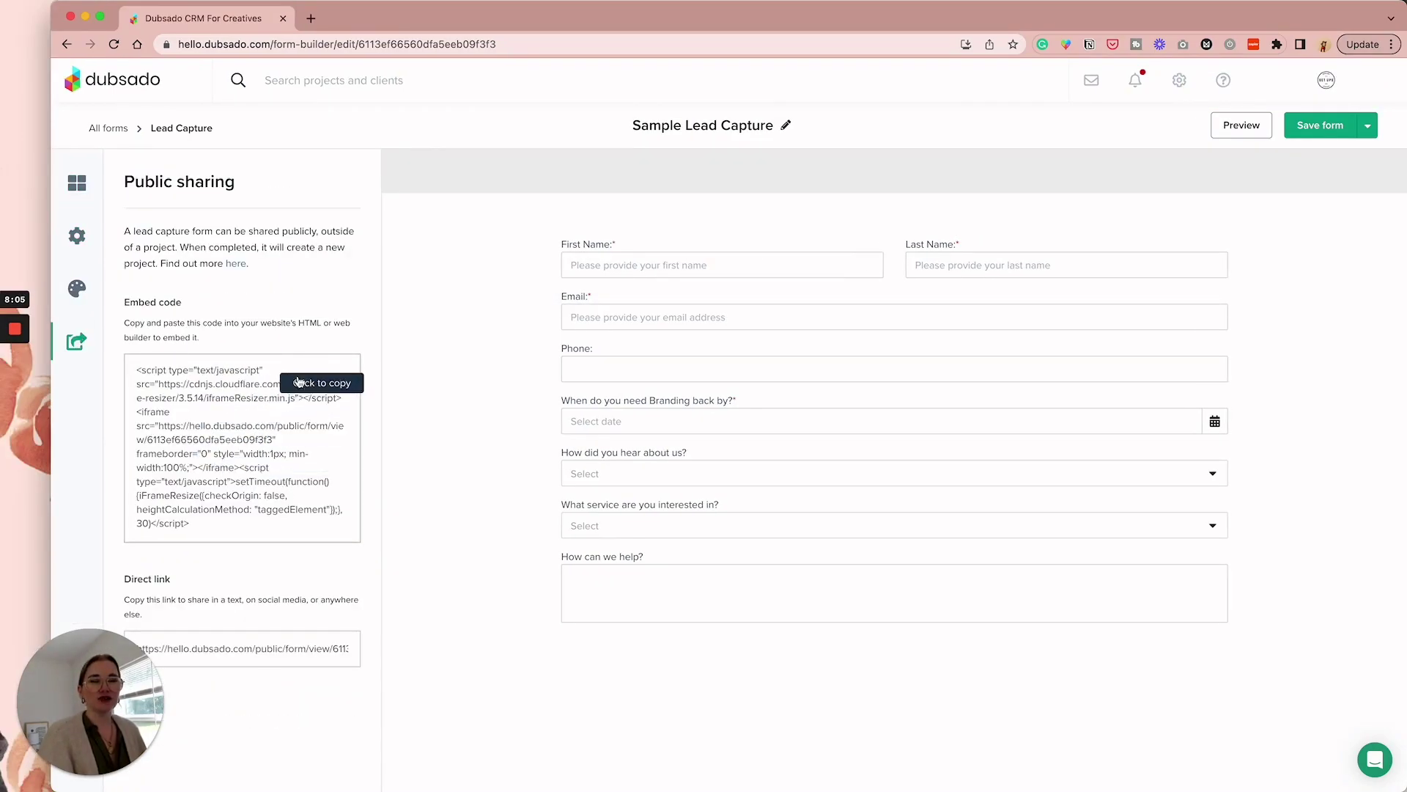
left_click(292, 654)
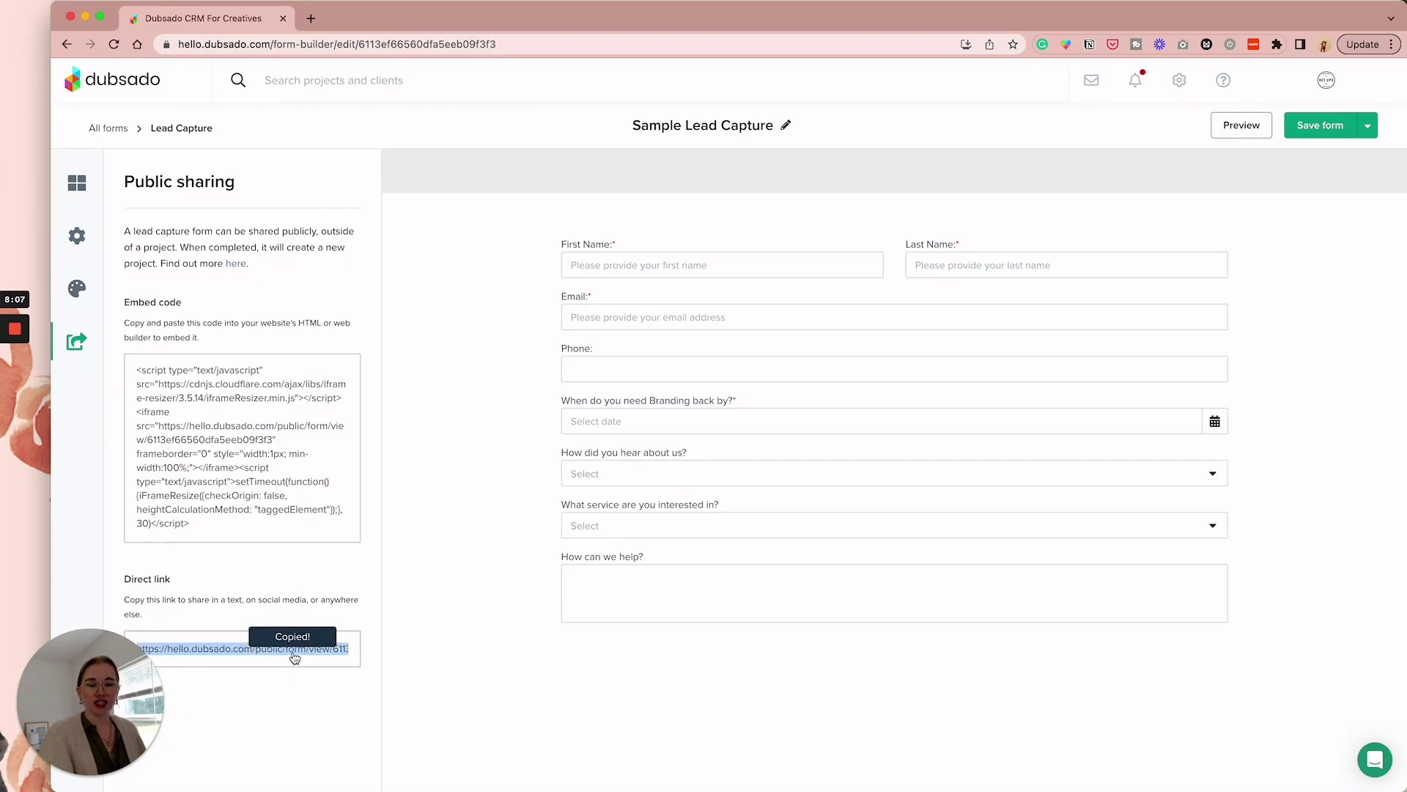
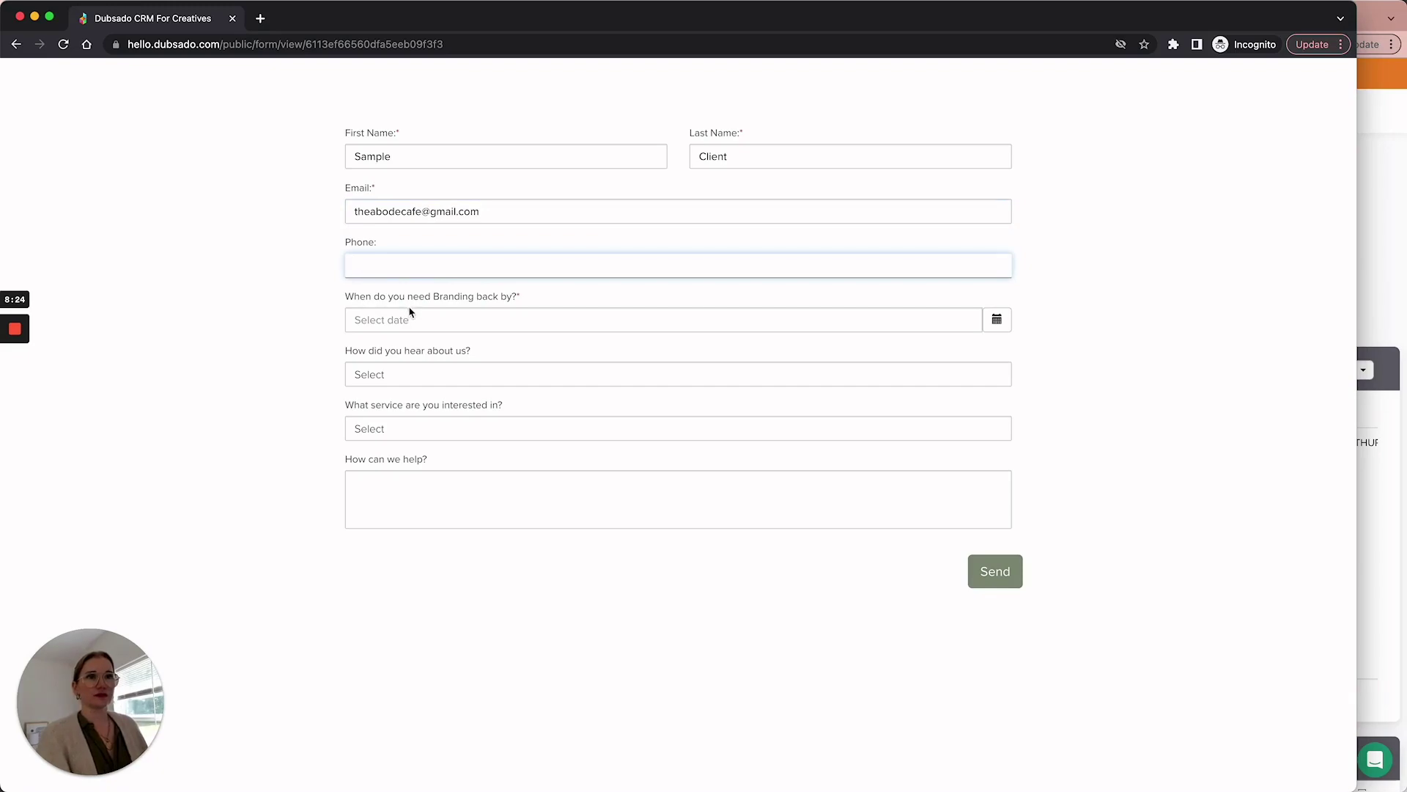
- Complete the public form with date Jun 16, 2023, source Google and service Website, and send it
left_click(408, 314)
left_click(409, 312)
left_click(498, 350)
left_click(481, 434)
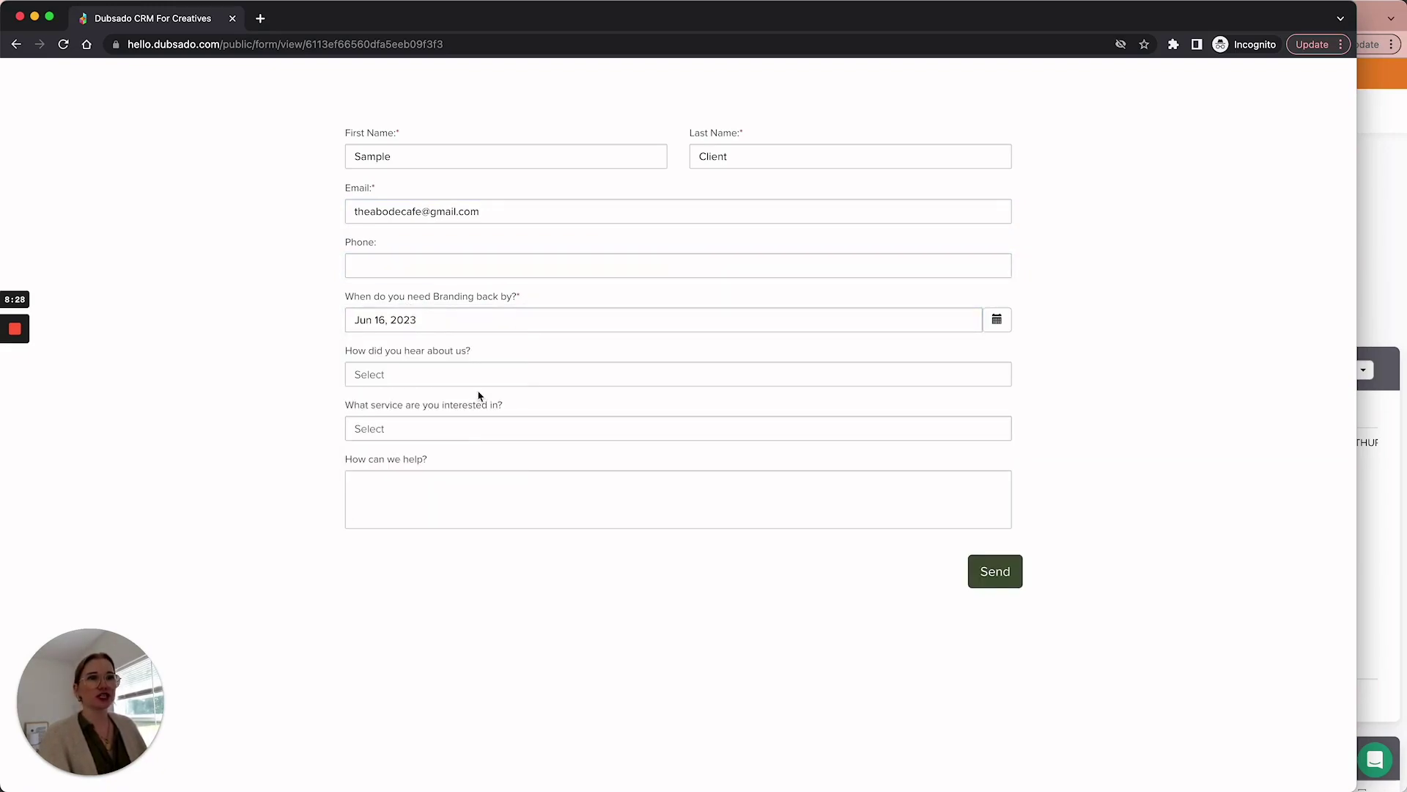
left_click(480, 376)
left_click(481, 411)
left_click(459, 426)
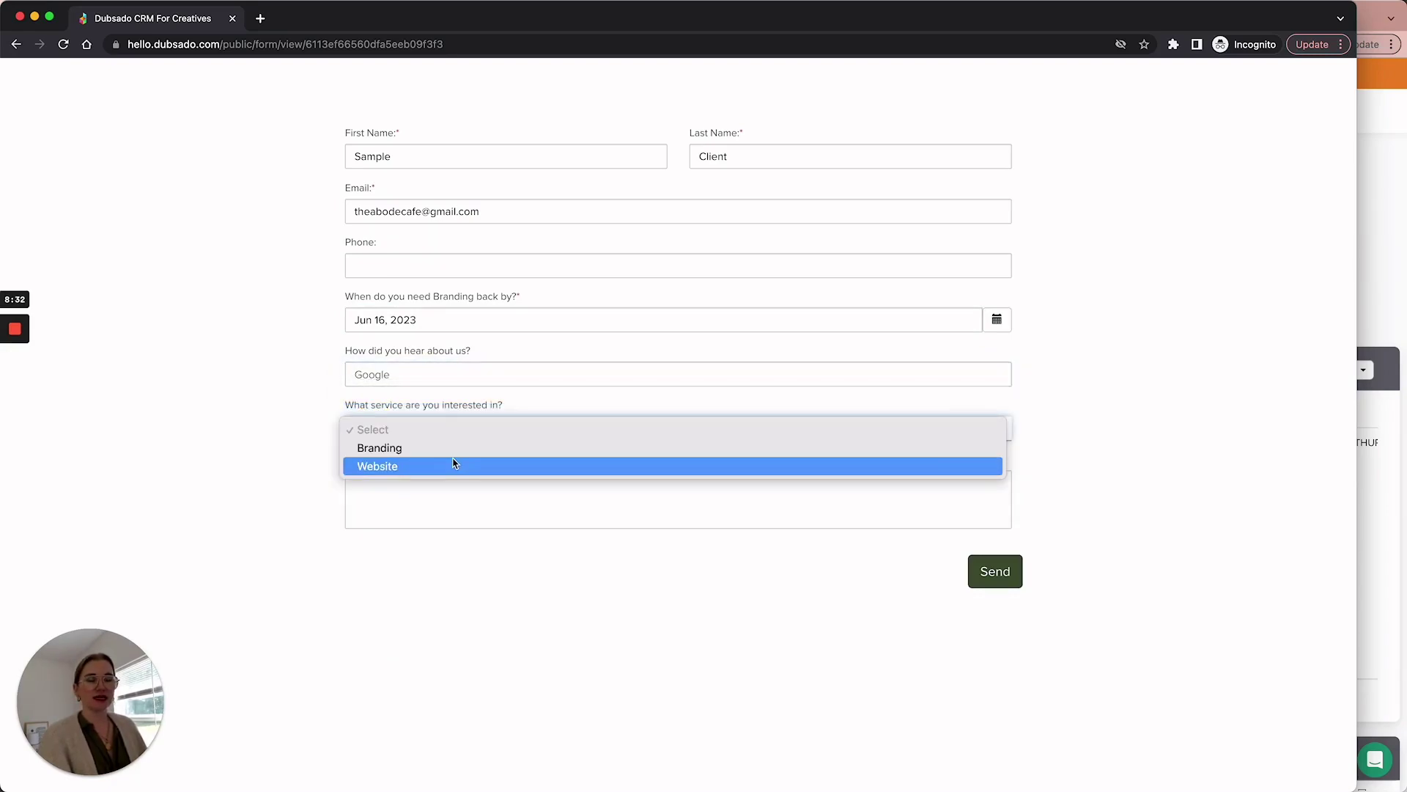
left_click(453, 467)
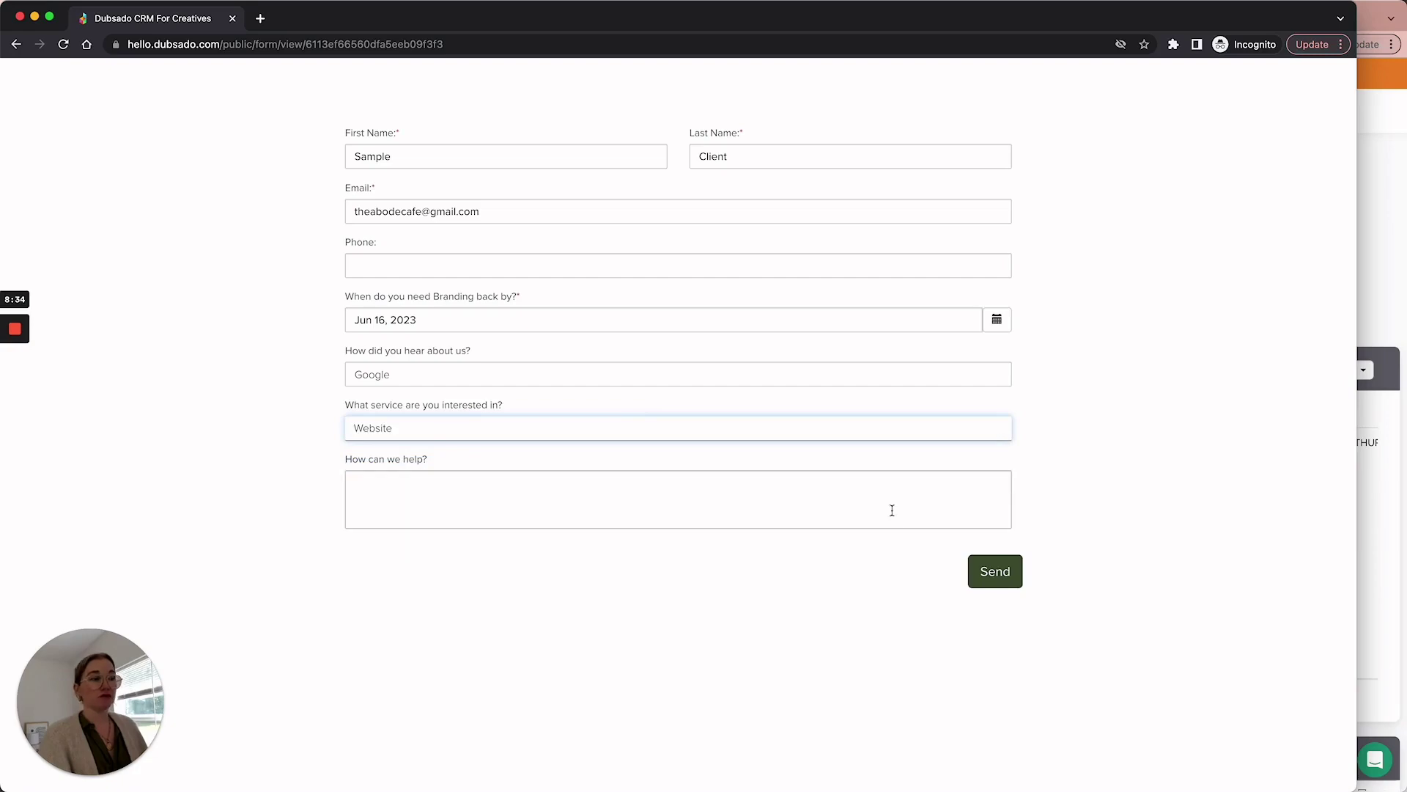
left_click(1022, 572)
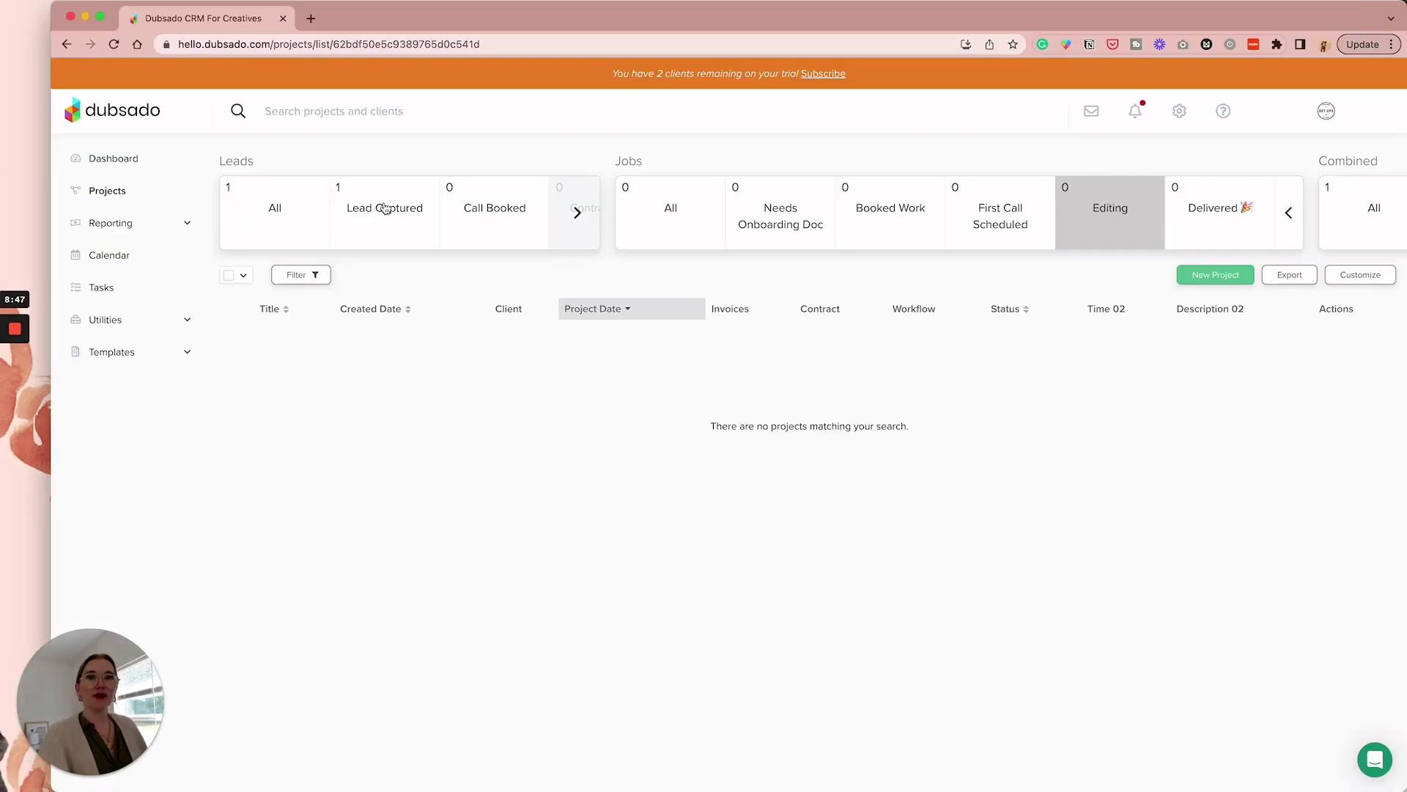
- Open the new Lead Captured project's LEAD - Website workflow and retry the Discovery Call with Brandname scheduler action
left_click(385, 209)
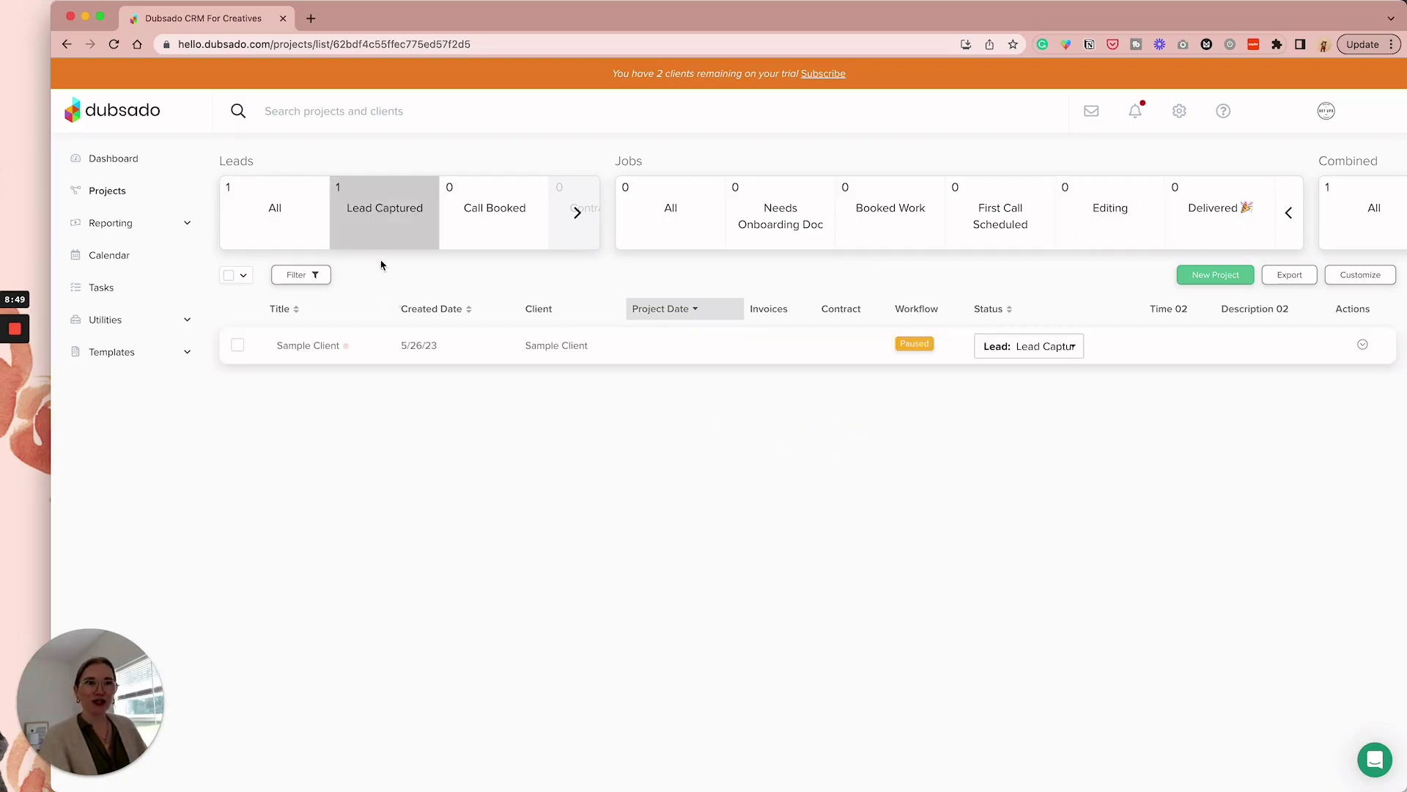
left_click(668, 350)
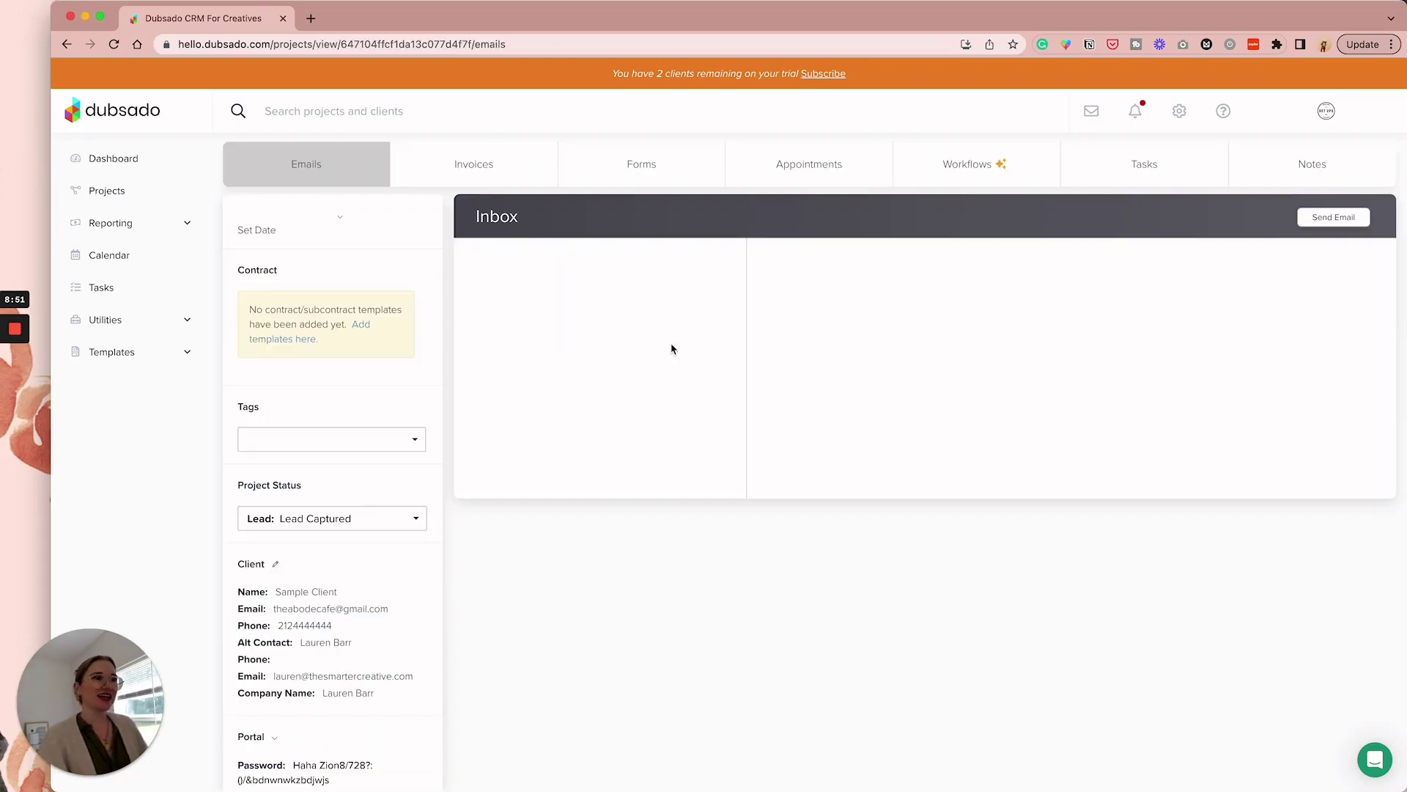
left_click(649, 160)
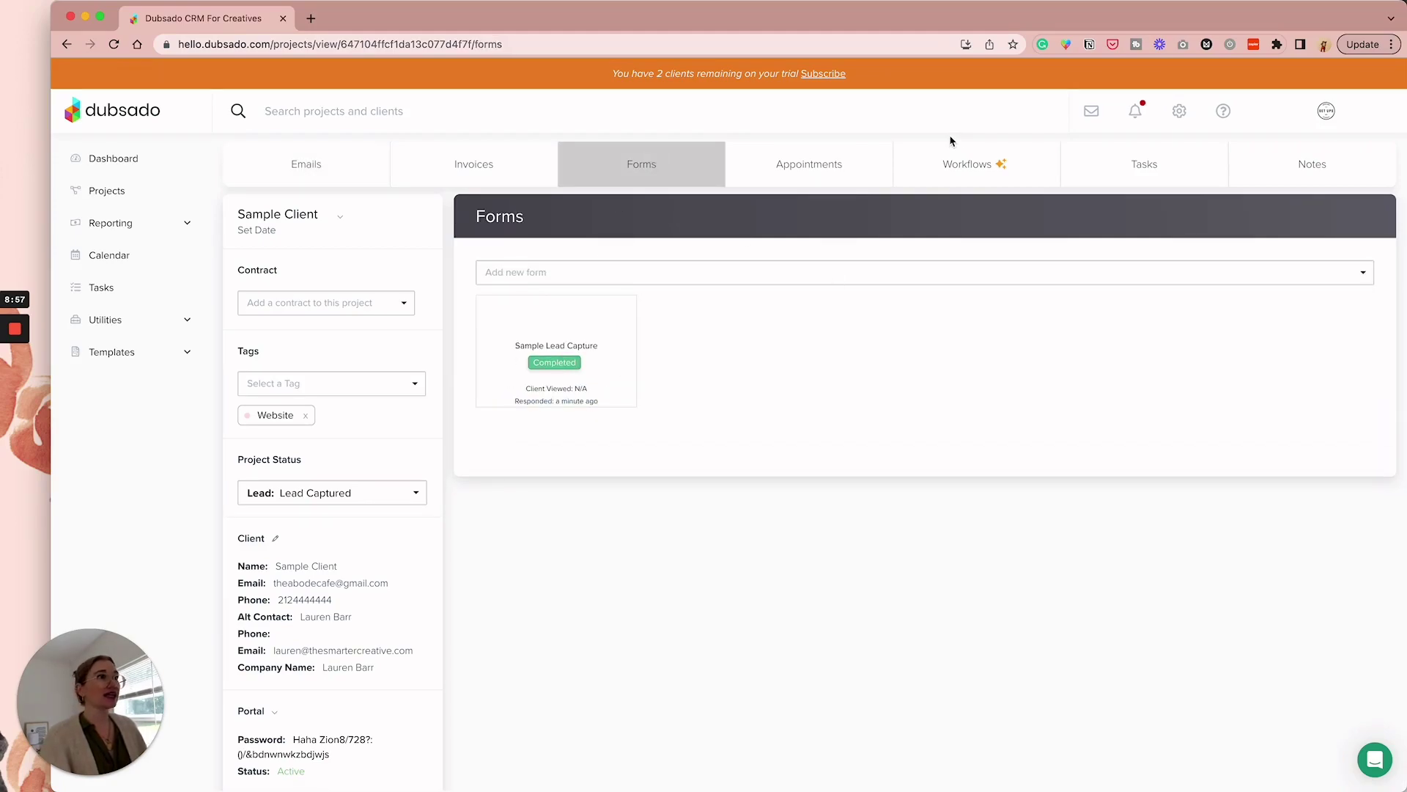
left_click(953, 171)
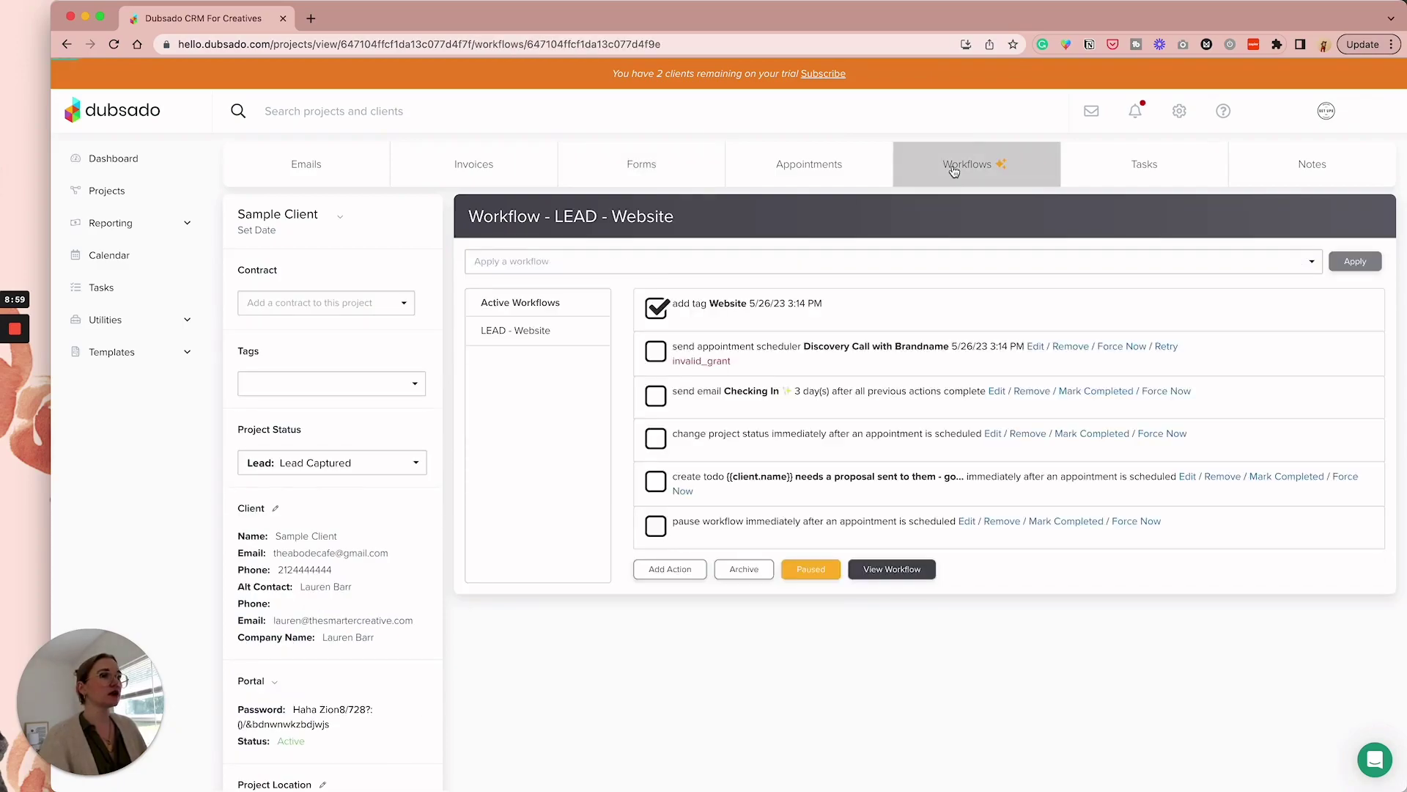
left_click(1173, 127)
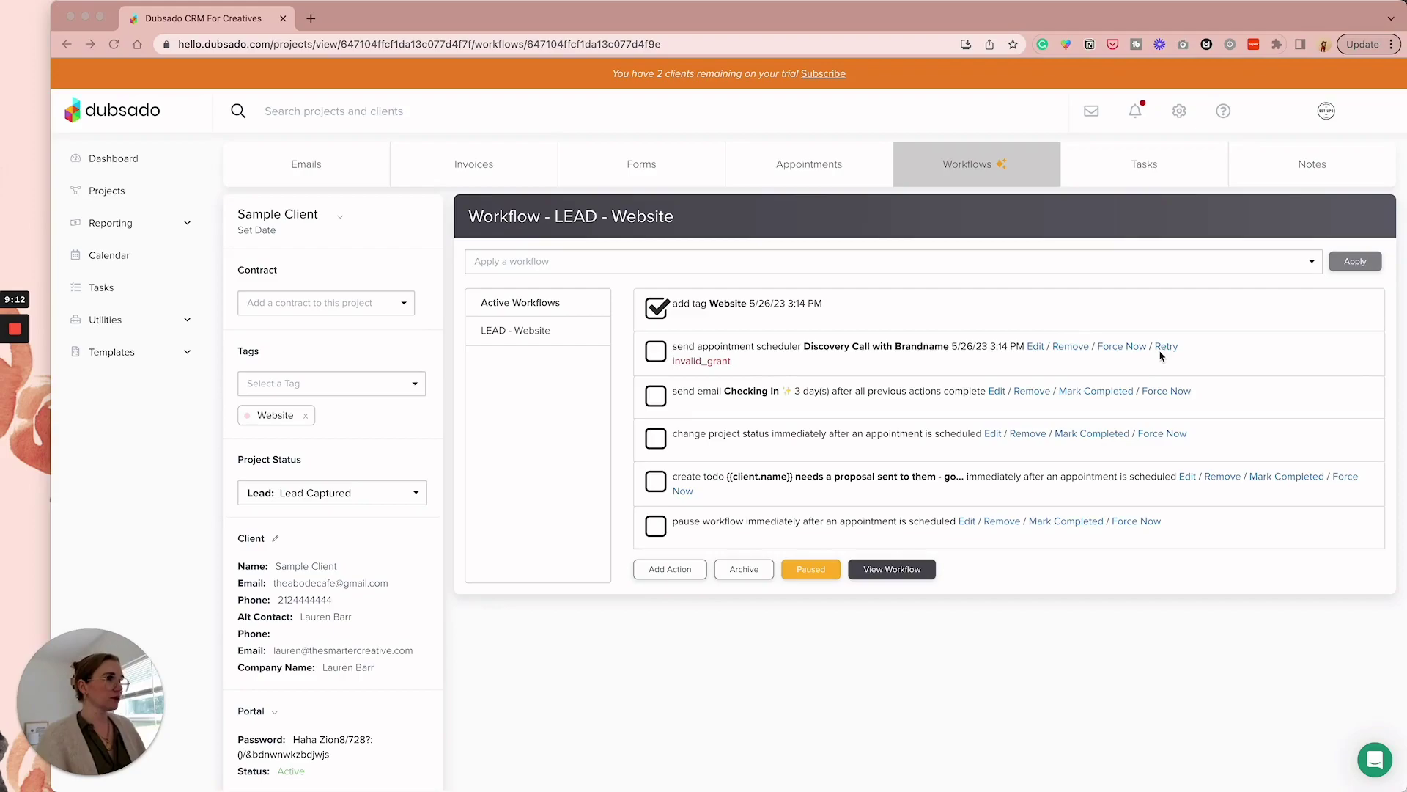
left_click(1167, 348)
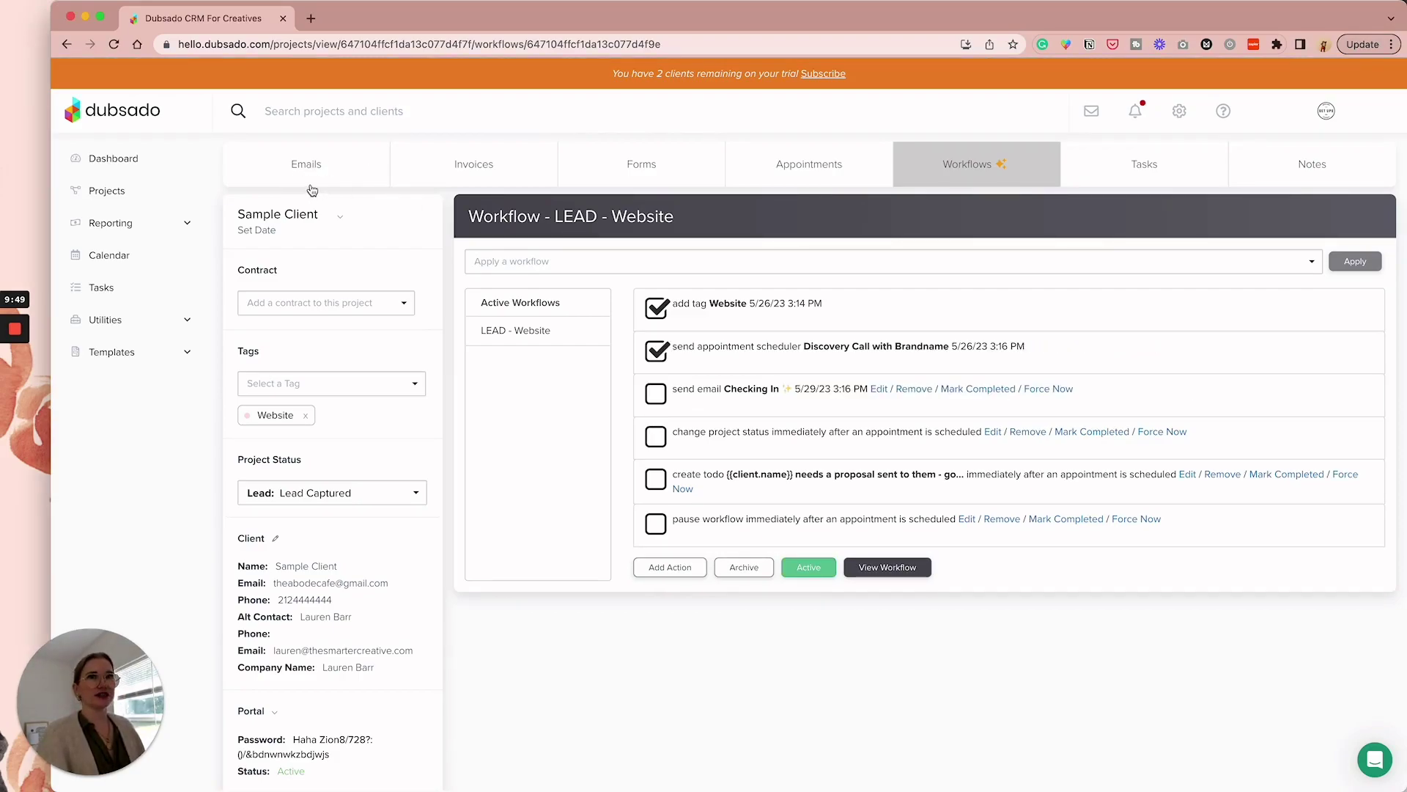
- Check the website wording in the project's sent scheduler email, and return to its workflow progress
left_click(310, 185)
left_click(538, 269)
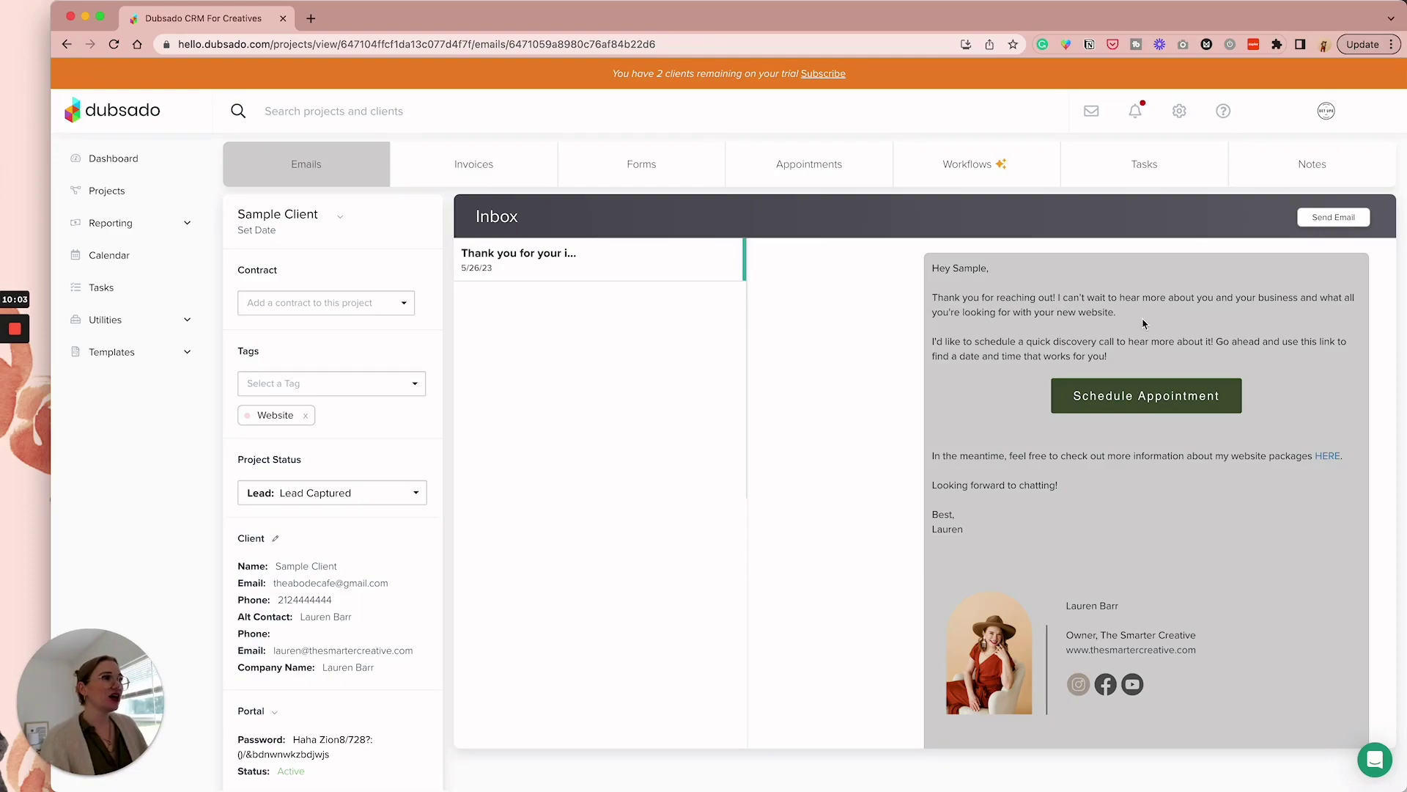
triple_click(1093, 315)
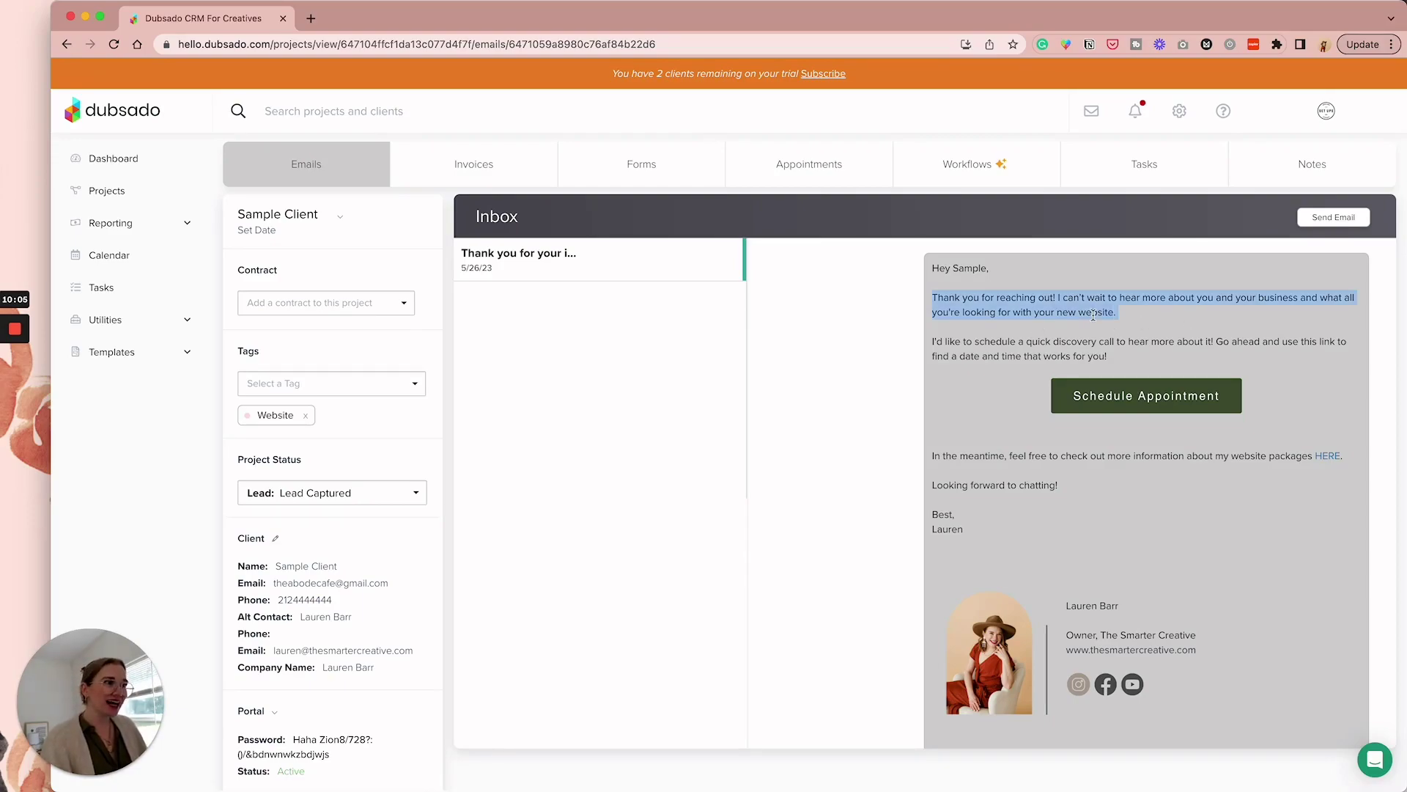
left_click(1093, 315)
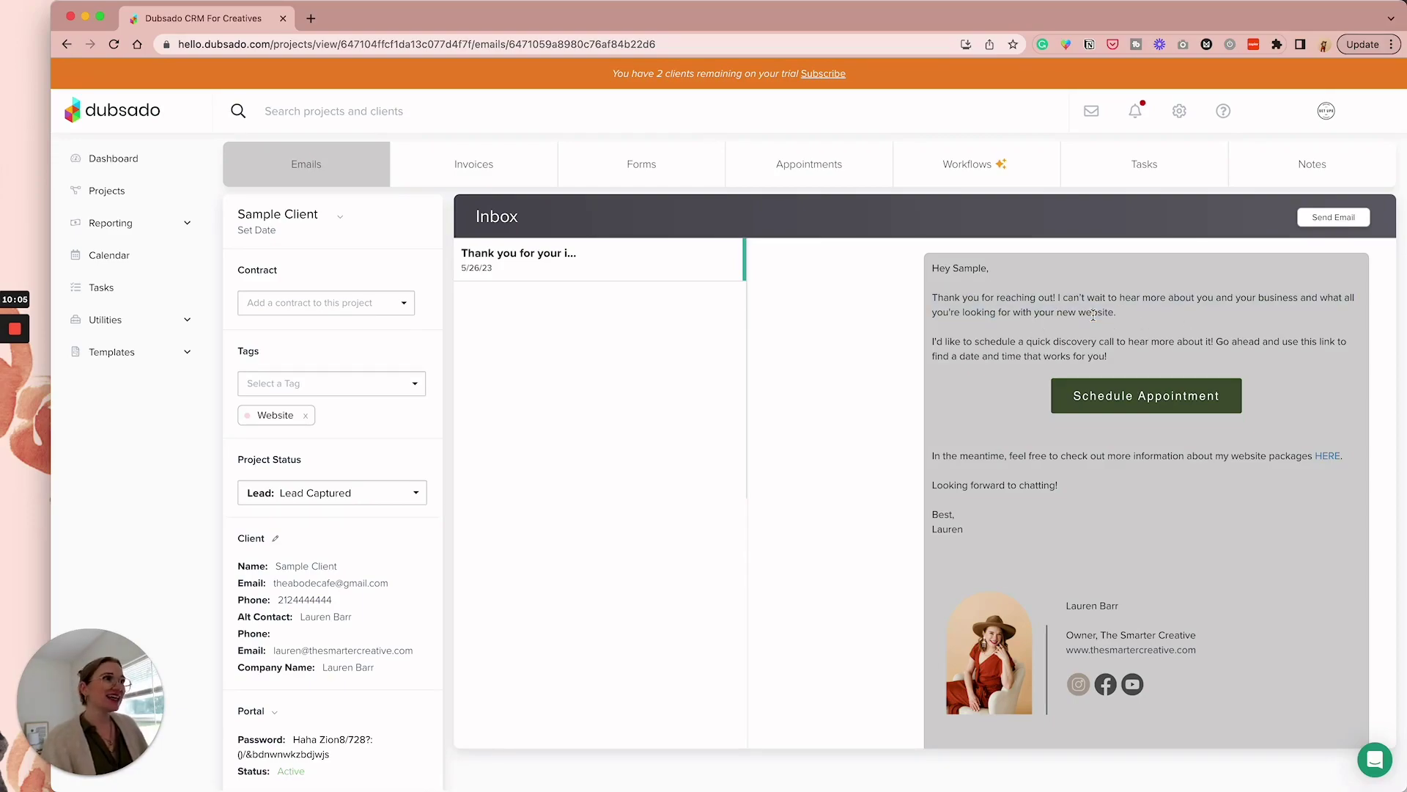
left_click(968, 169)
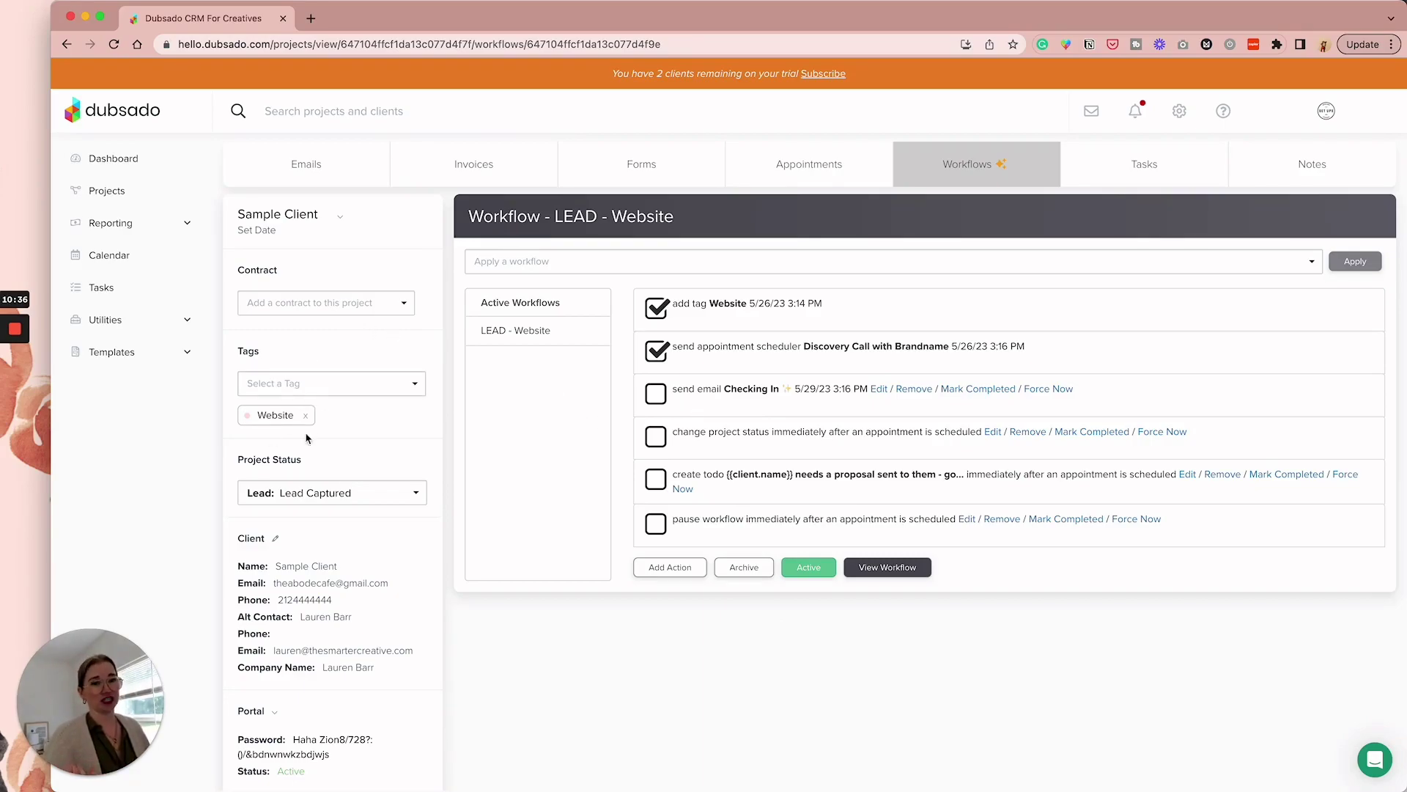
- Filter the Lead Captured projects by the Branding tag
left_click(127, 190)
left_click(370, 233)
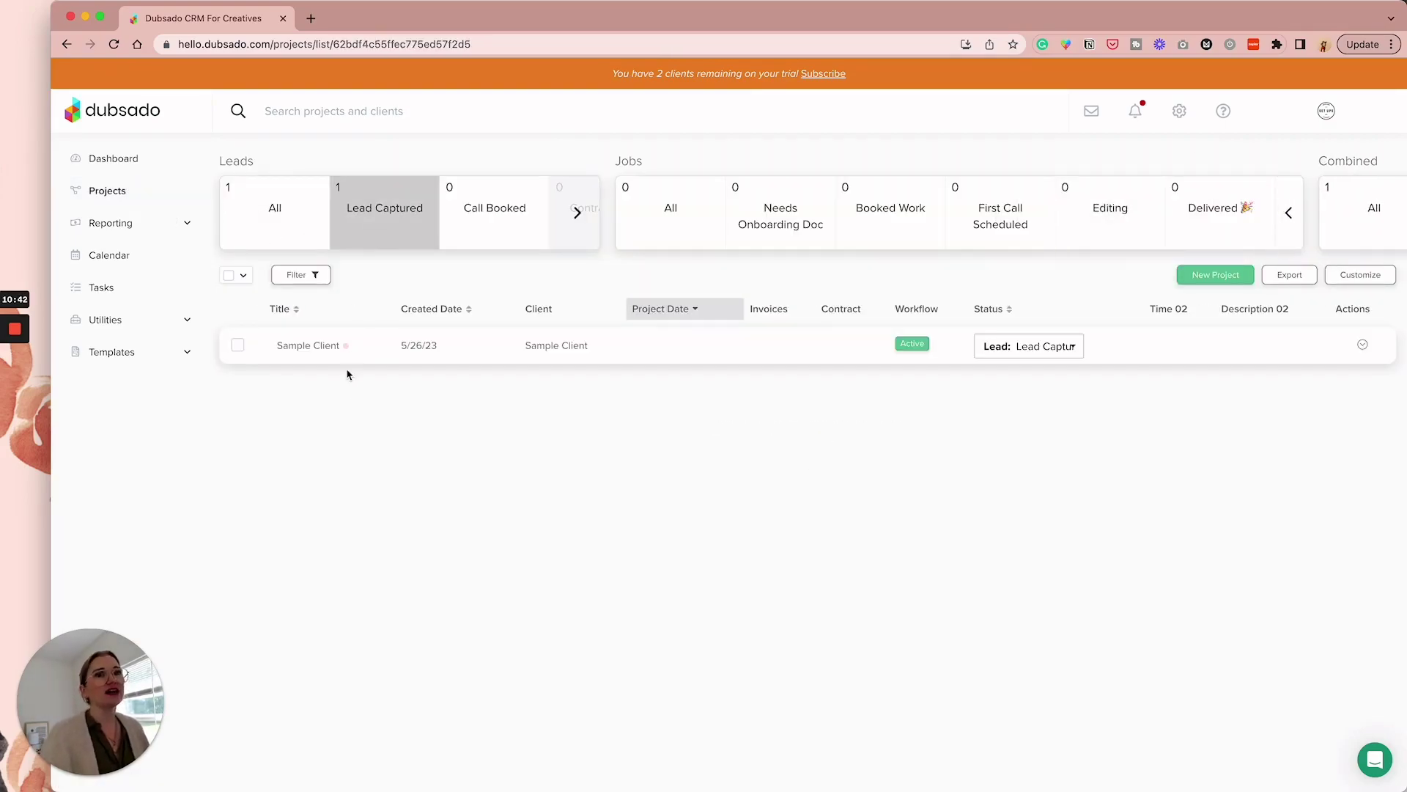
left_click(301, 275)
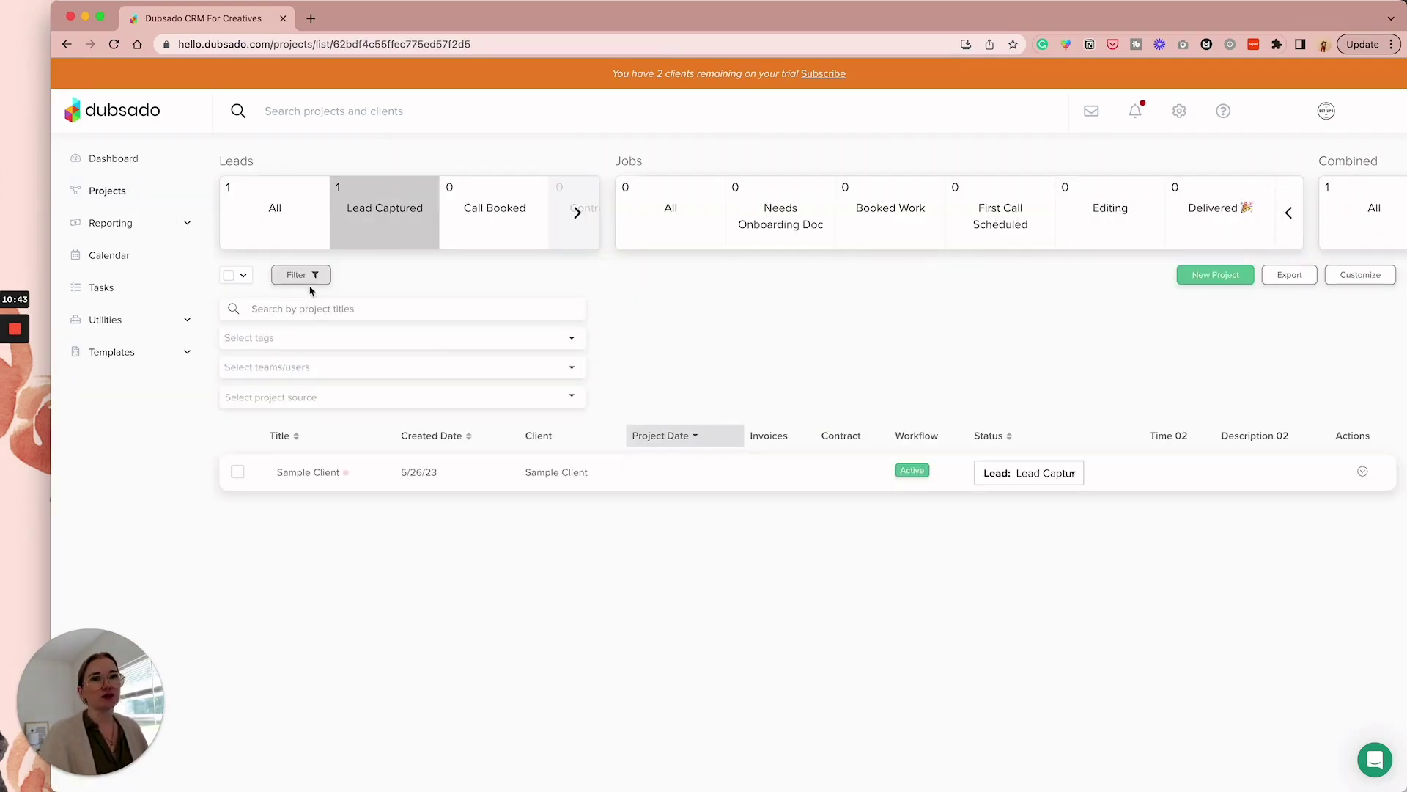
left_click(300, 339)
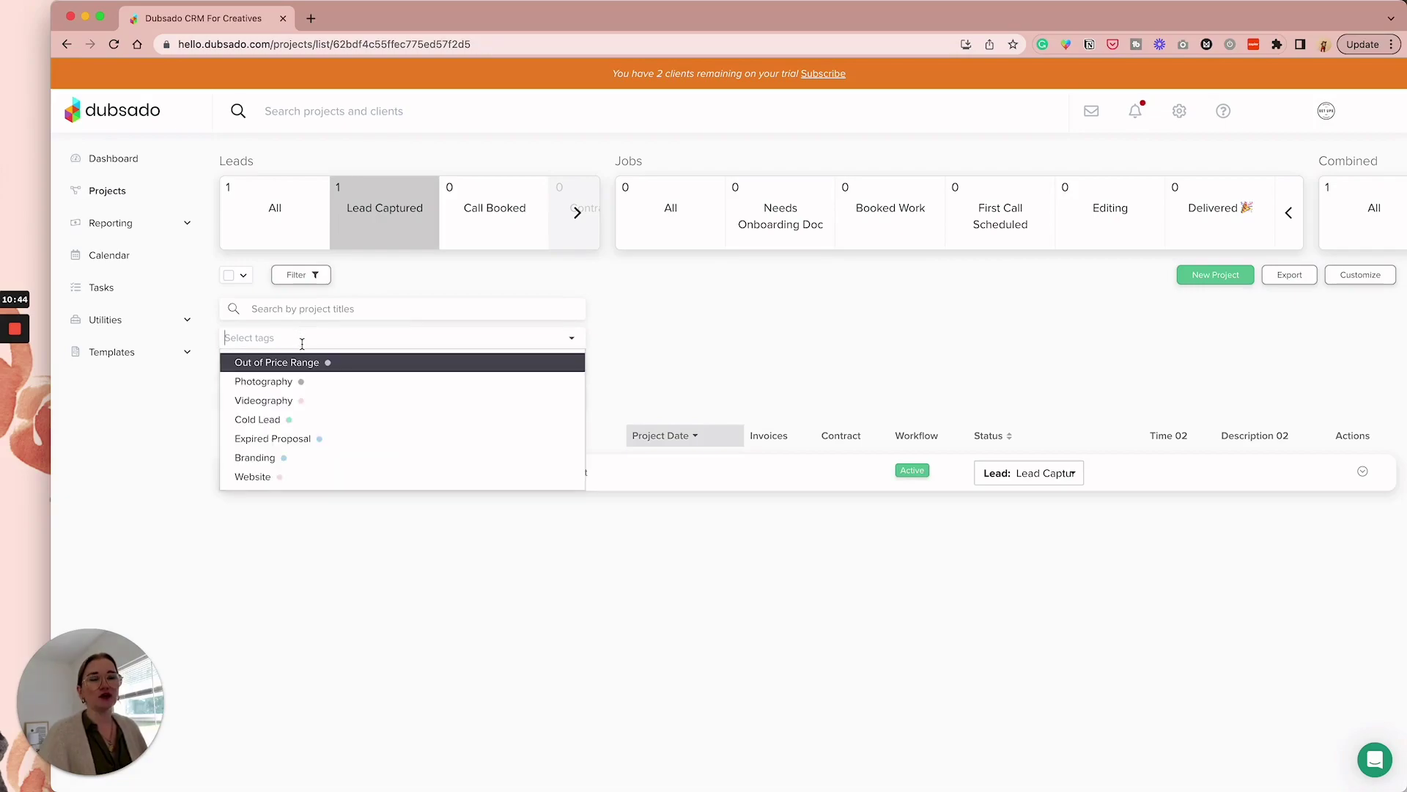
left_click(323, 462)
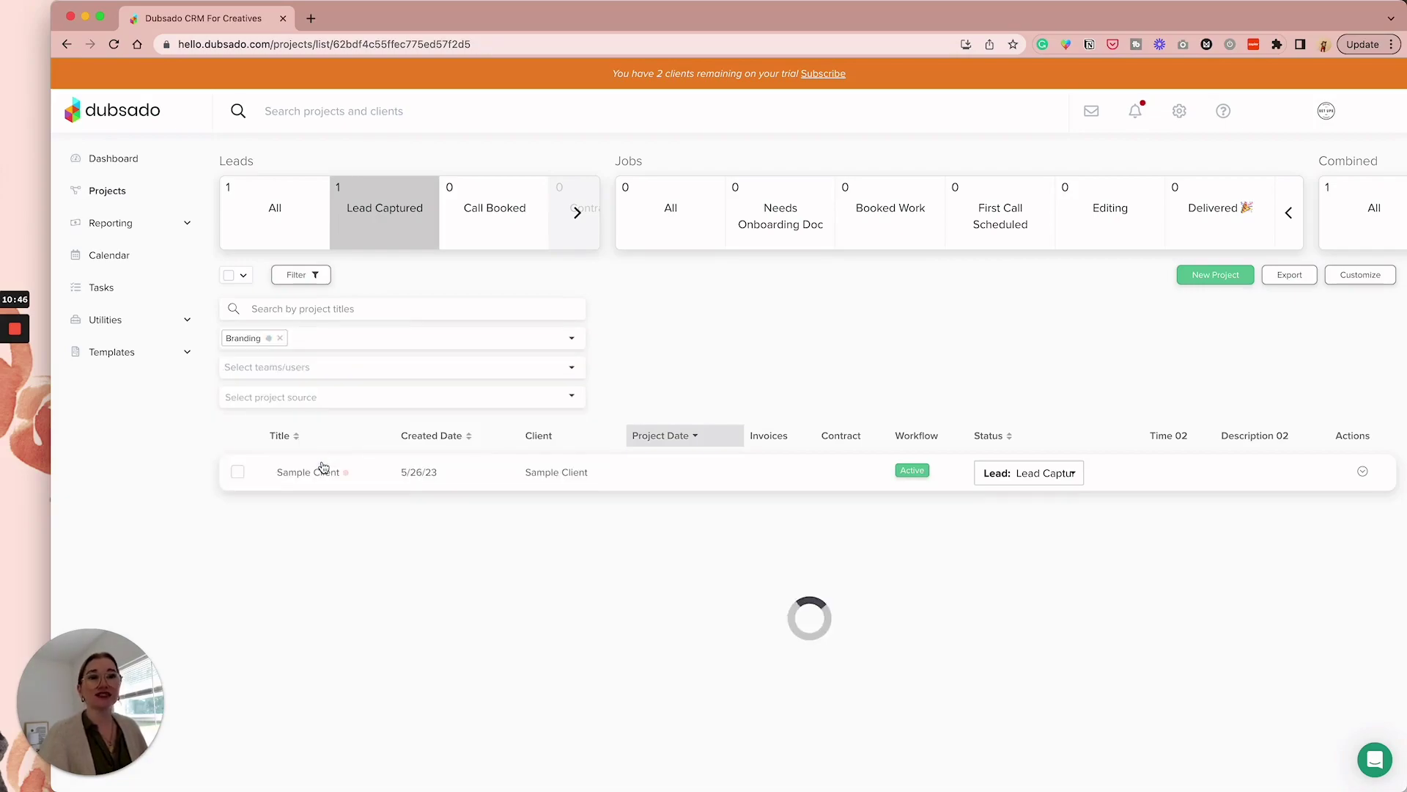
- Replace the Branding tag filter with the Website tag
left_click(280, 338)
left_click(286, 338)
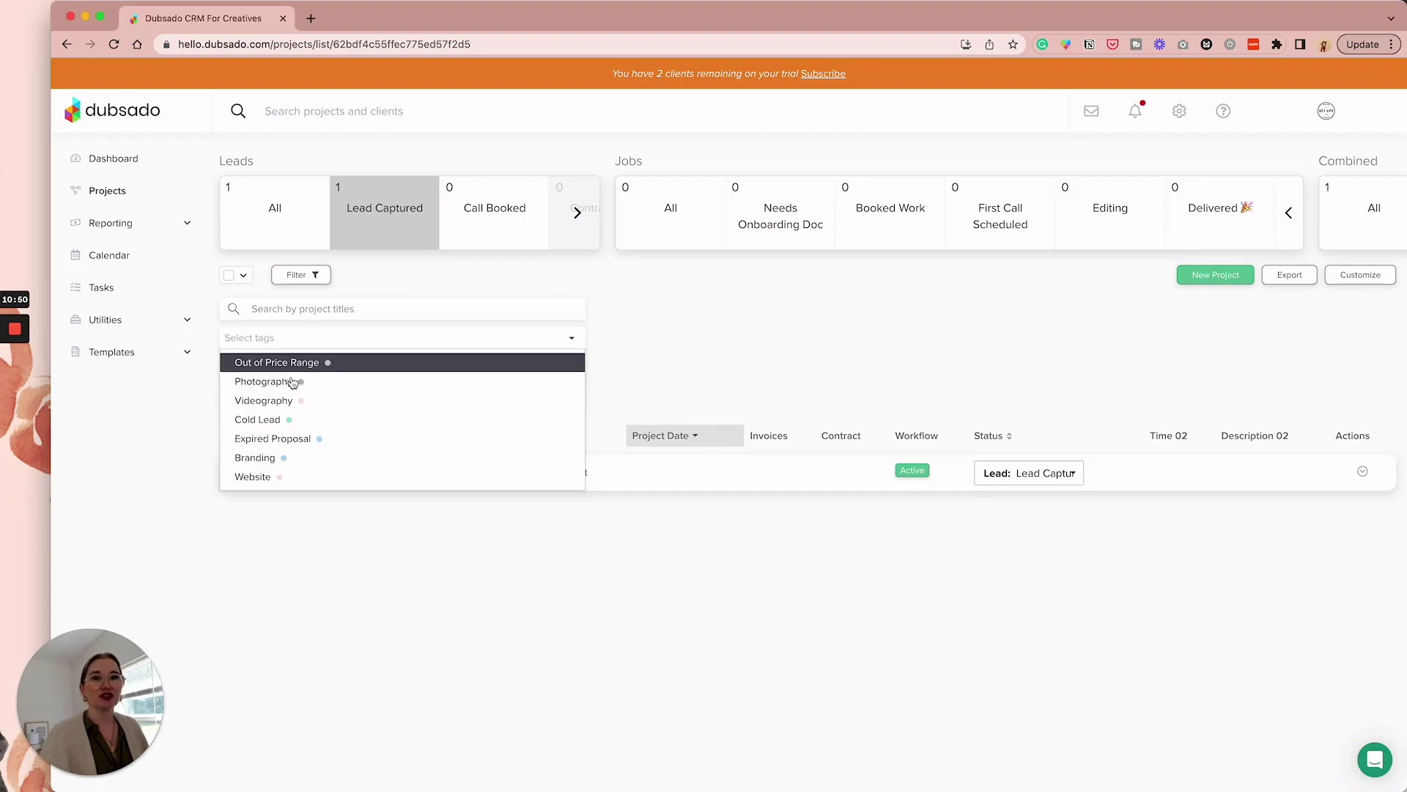
left_click(301, 475)
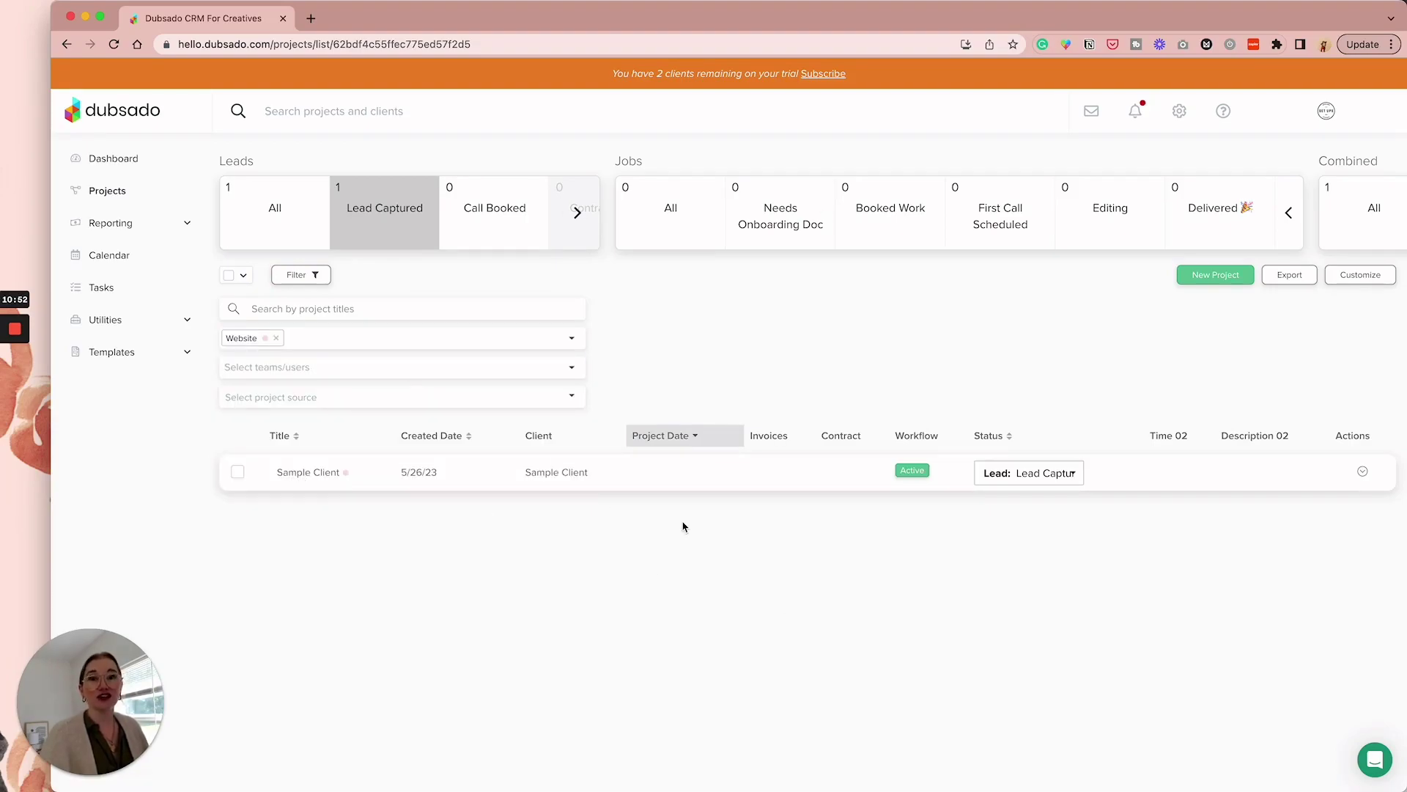